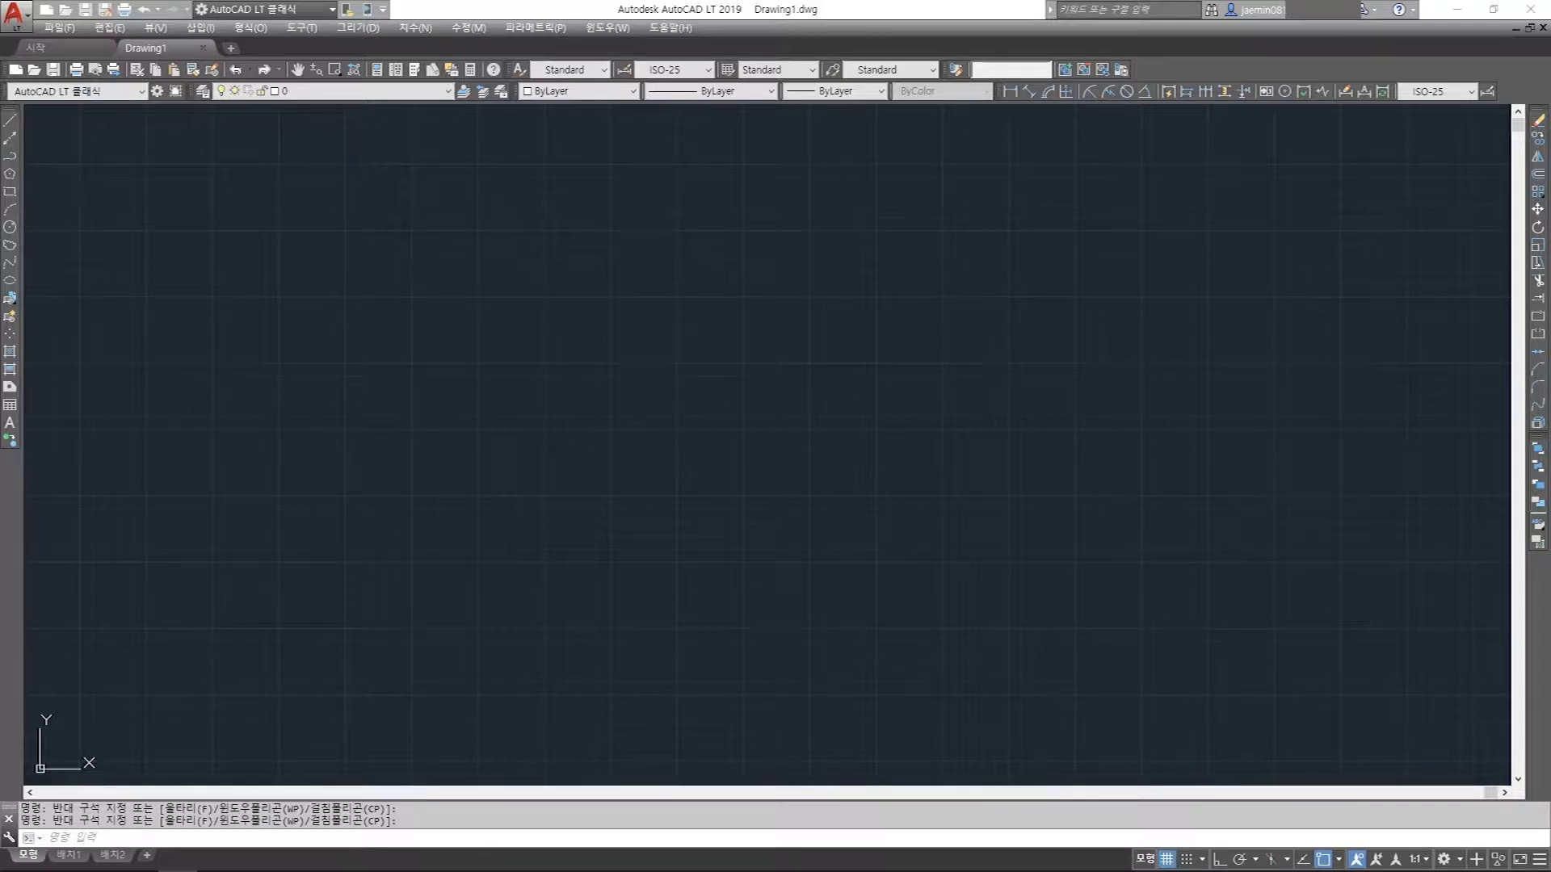
- Examine the C: and D: drives in a File Explorer window showing this PC's storage devices
drag(1550, 113, 834, 99)
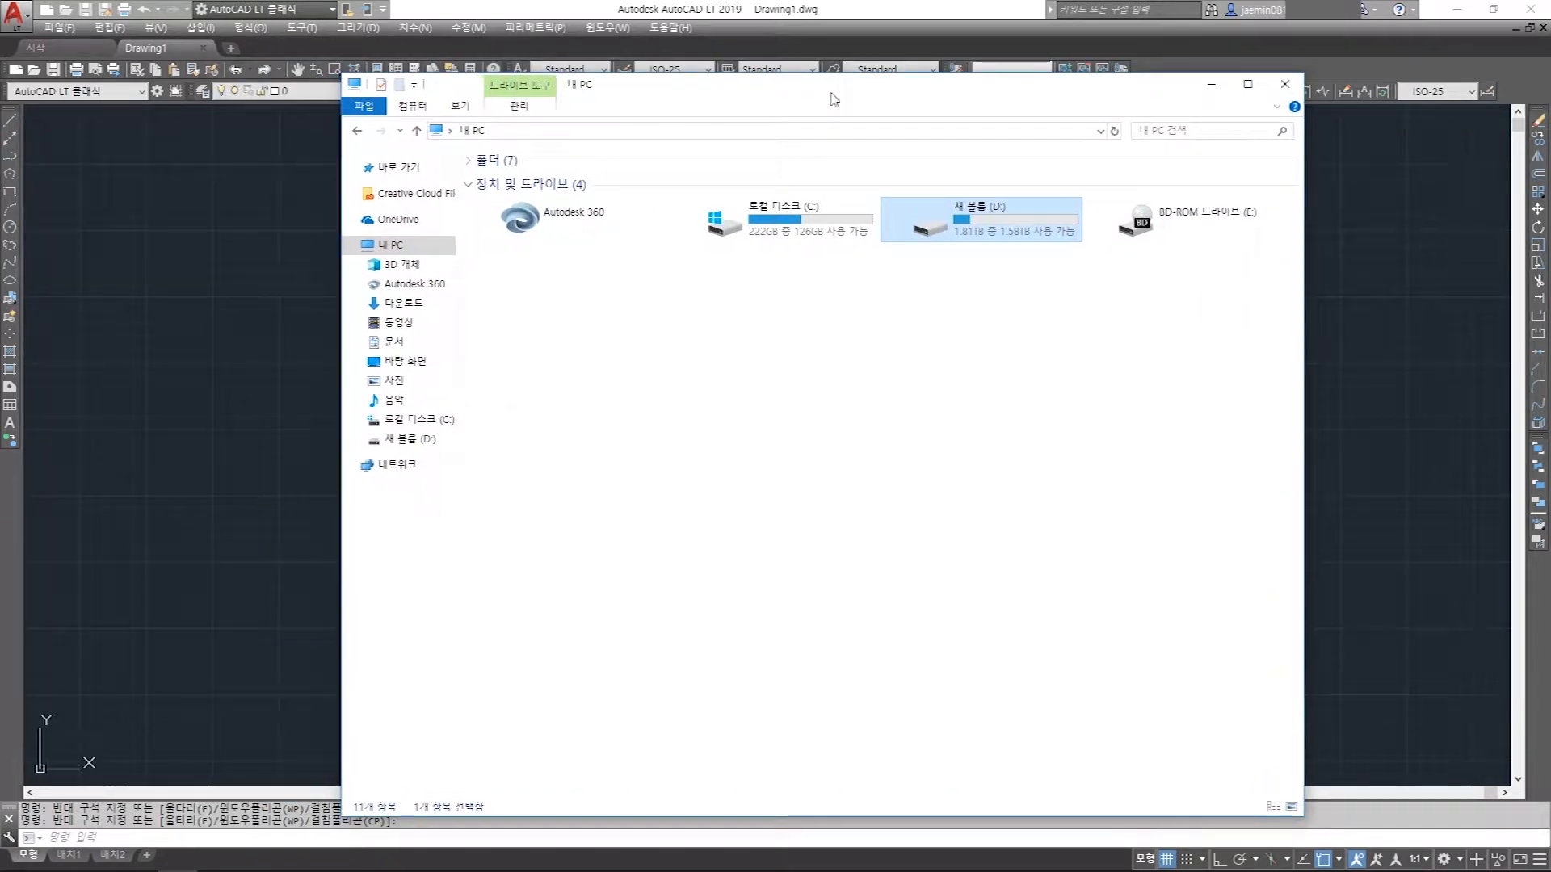
click(787, 218)
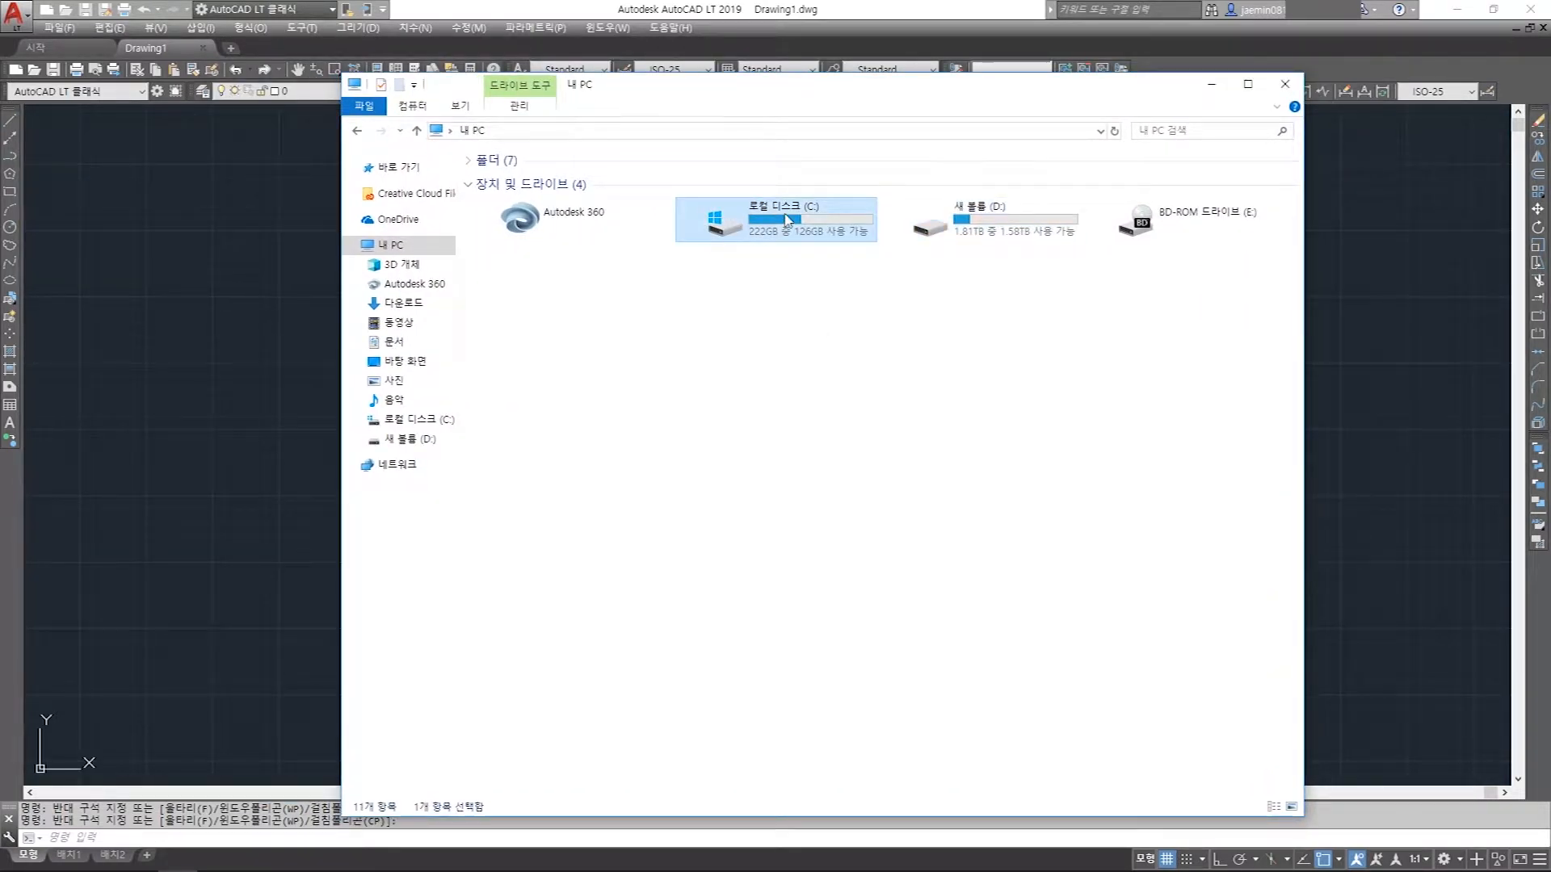
click(984, 226)
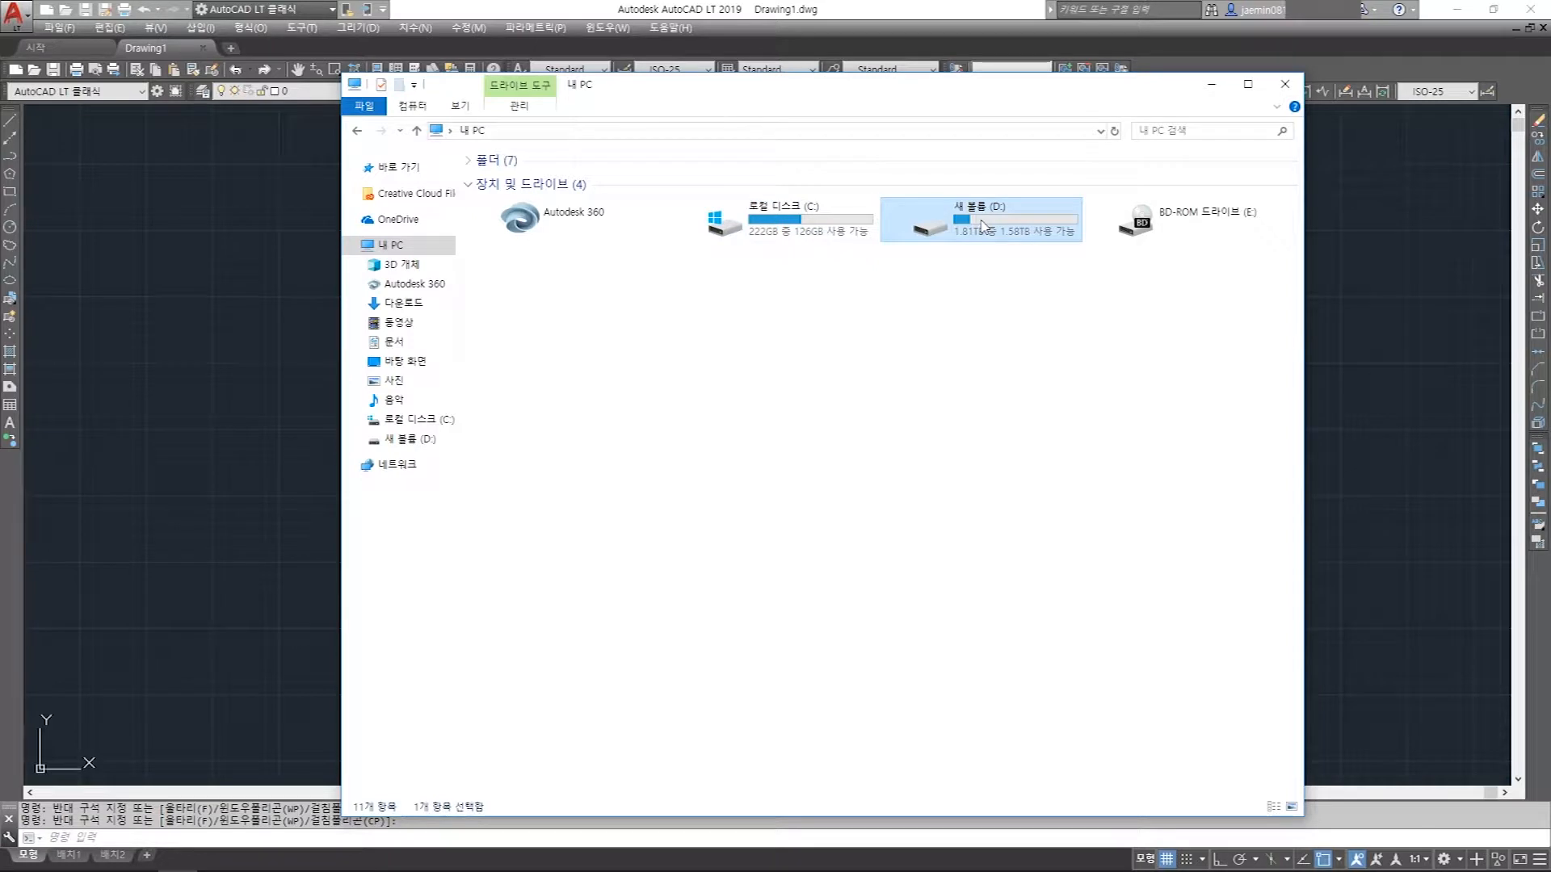
click(810, 232)
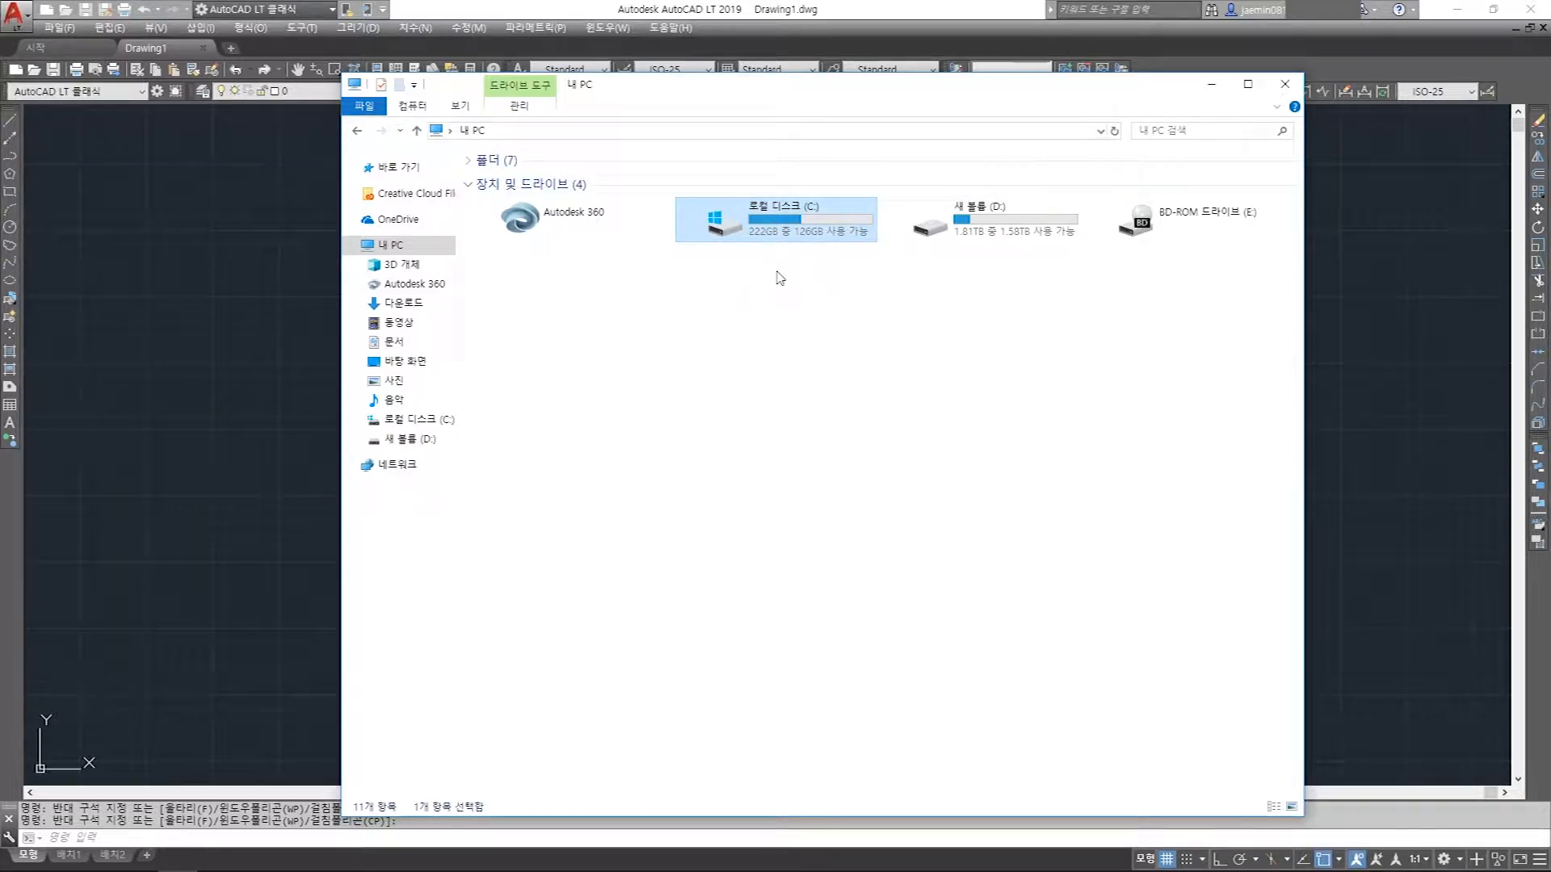
click(975, 221)
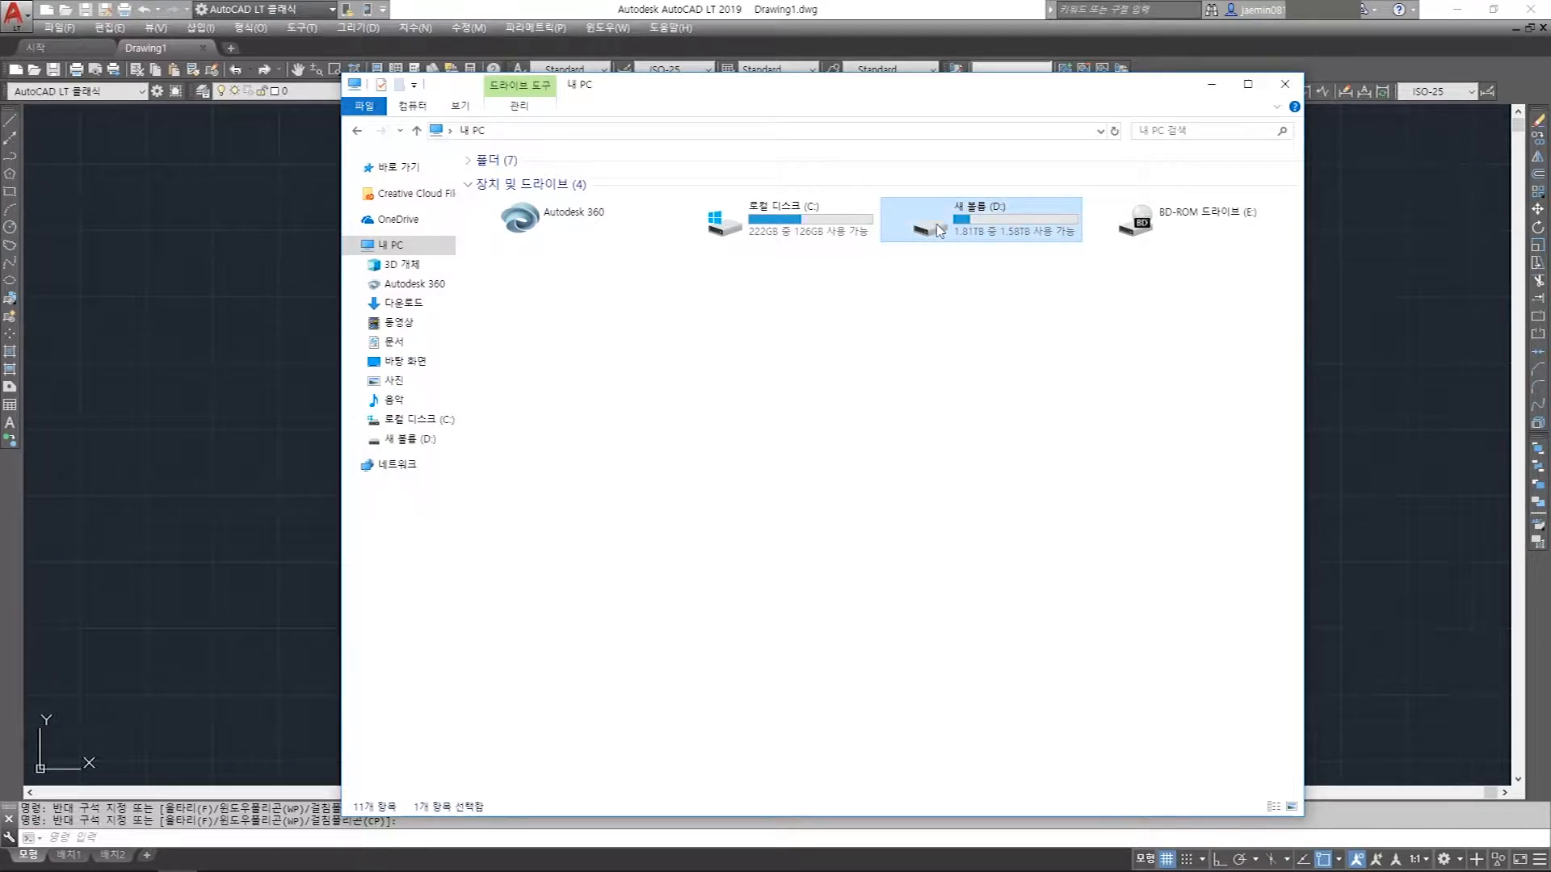
click(782, 226)
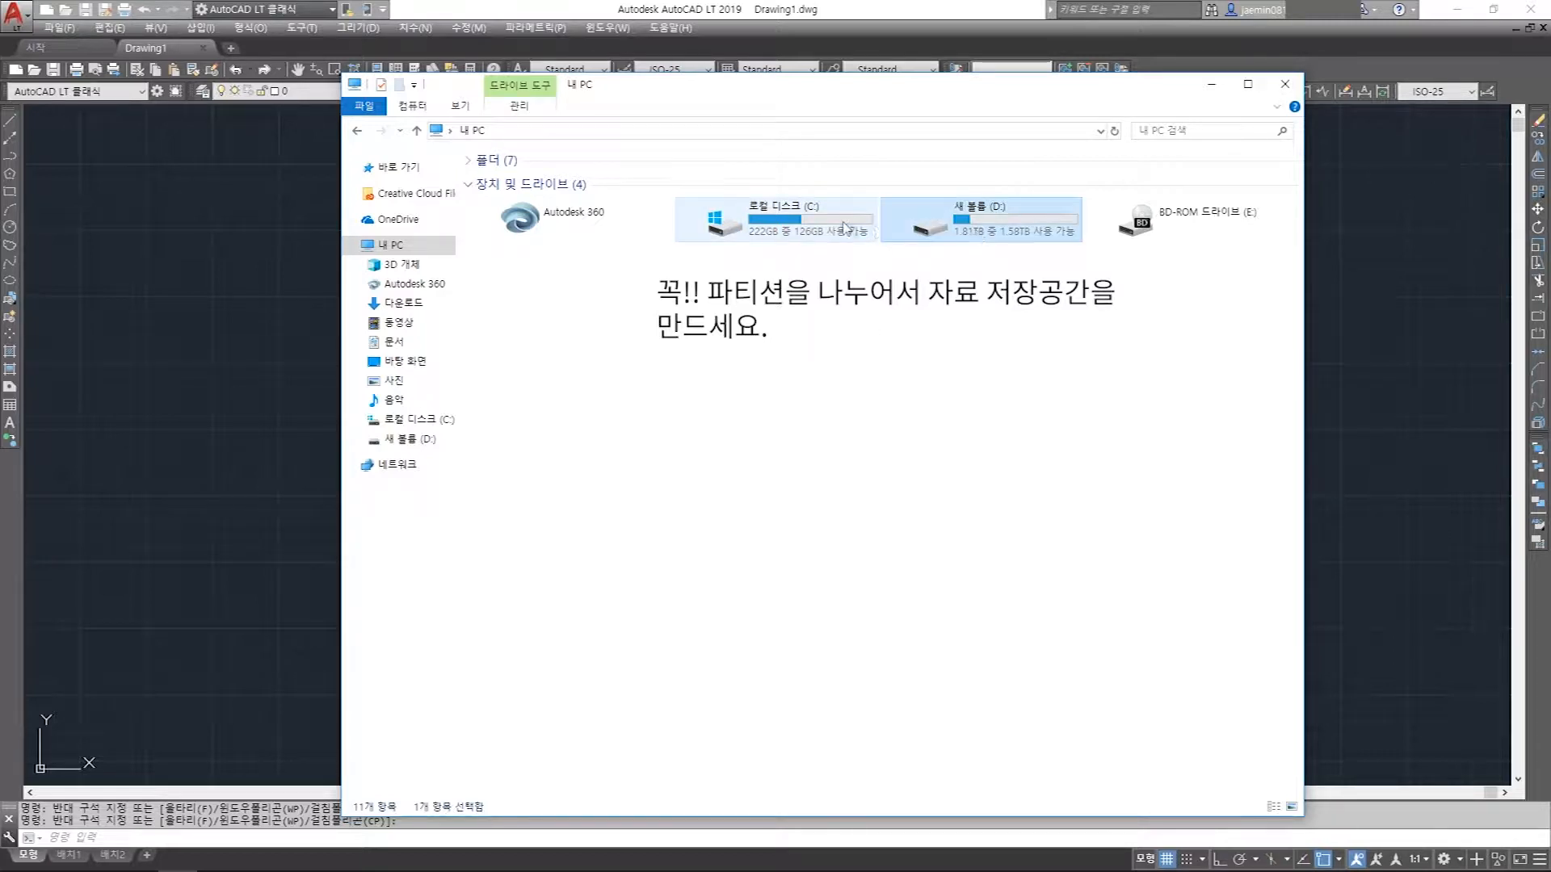
click(969, 231)
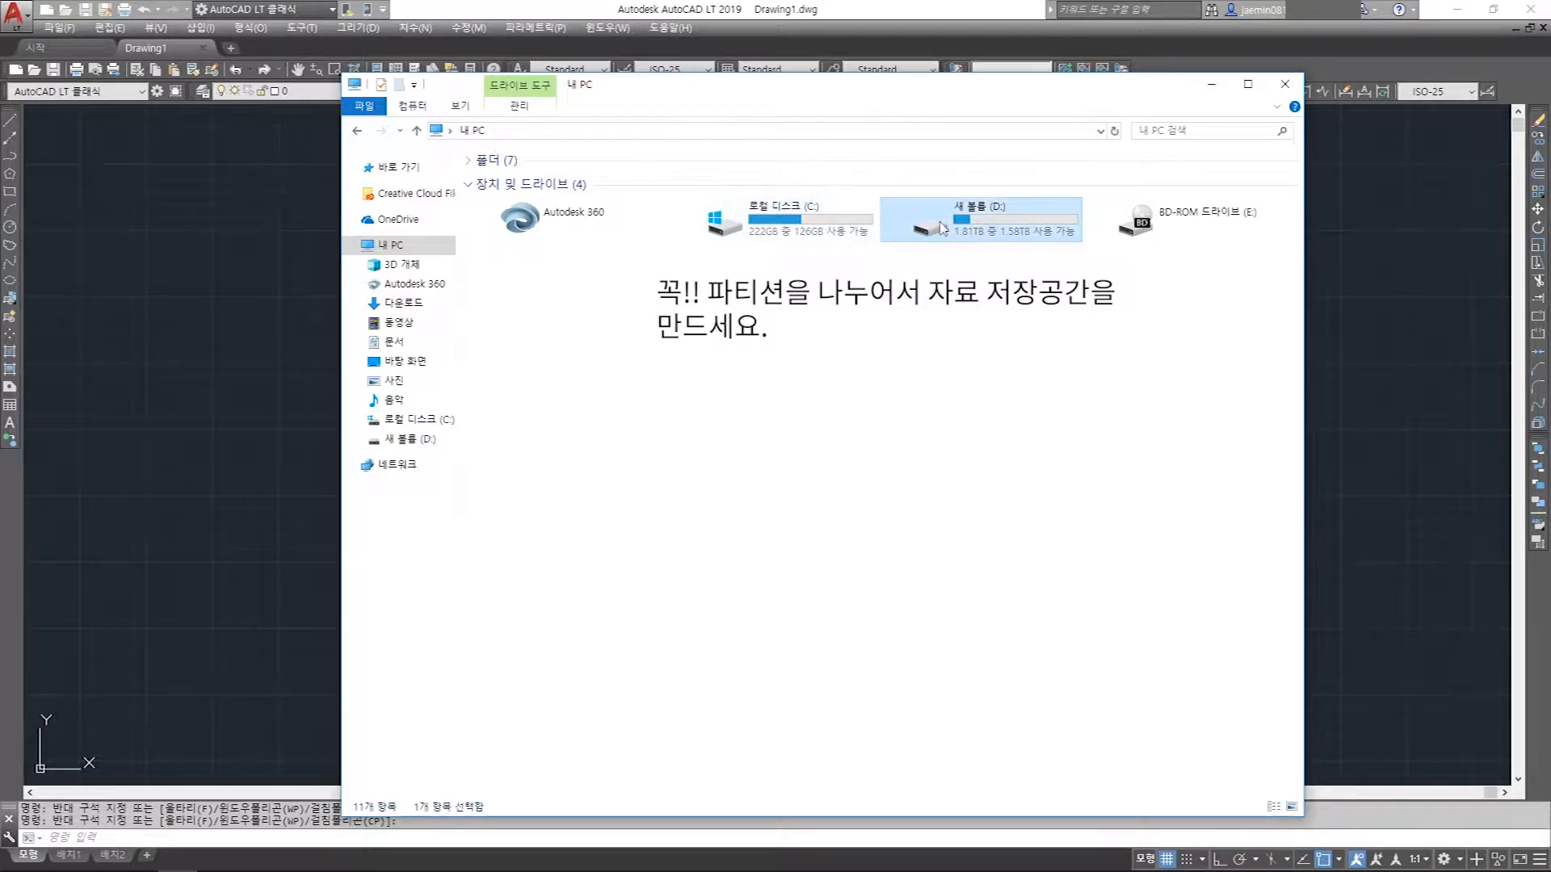
click(943, 353)
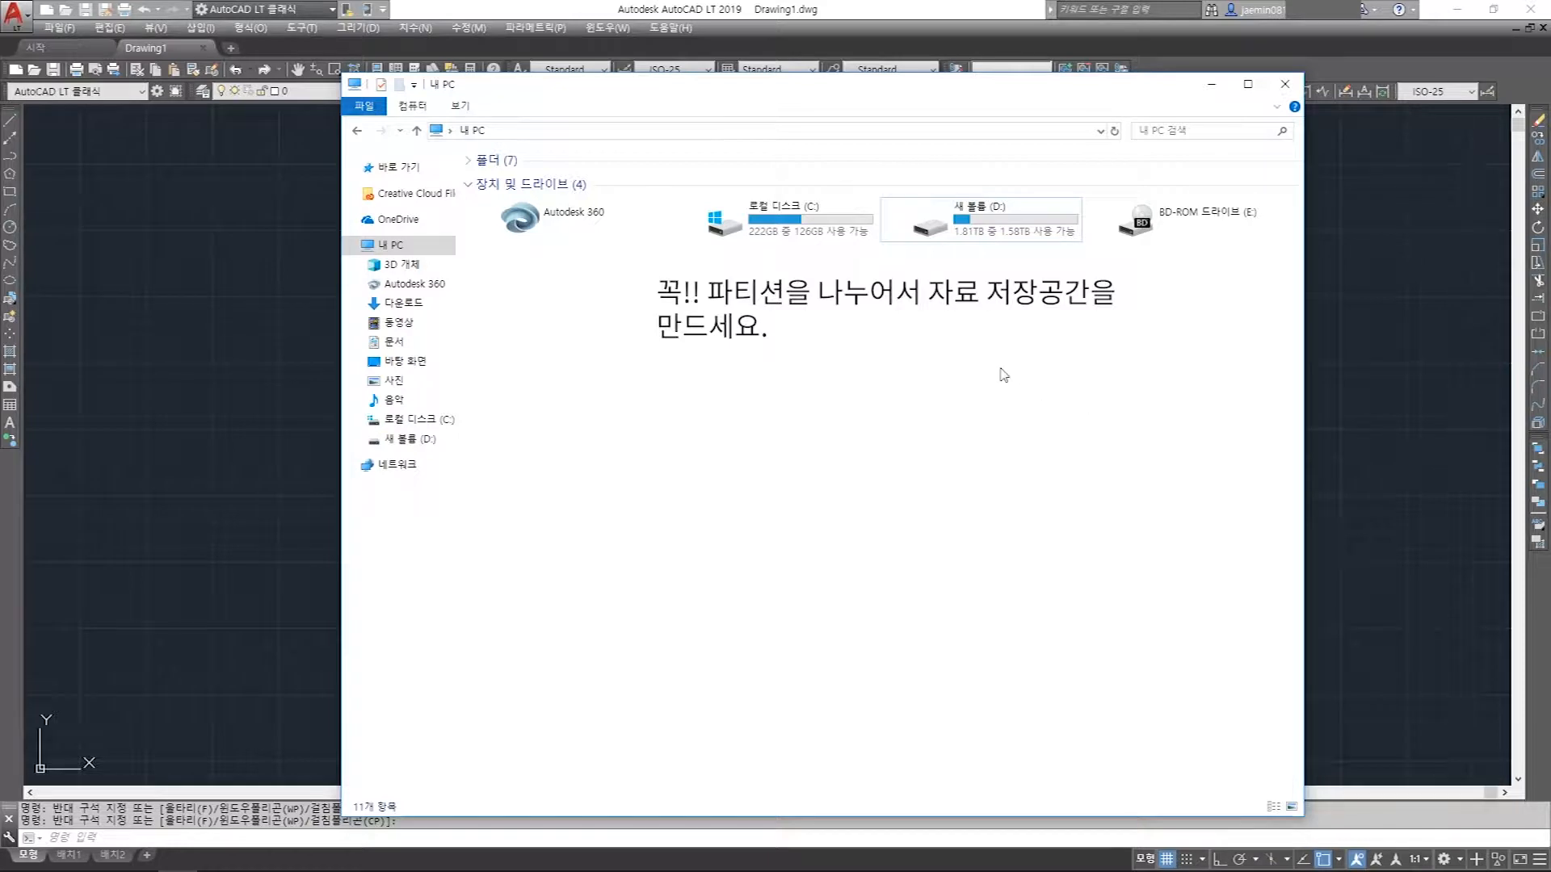
drag(969, 86, 1550, 111)
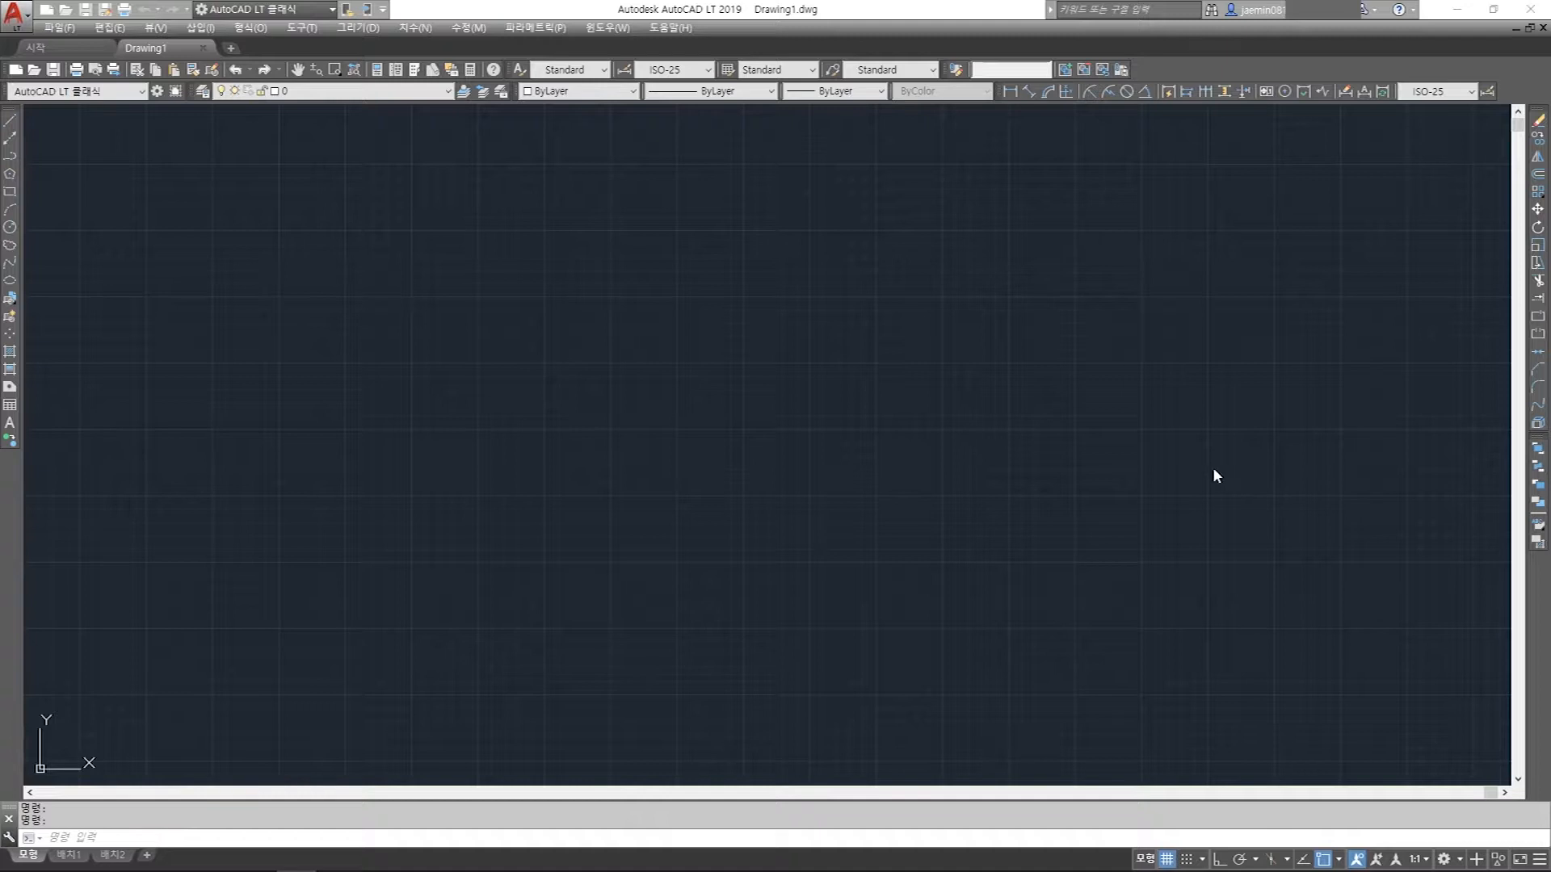
- Close the open Drawing1 drawing to return to the start page
click(203, 49)
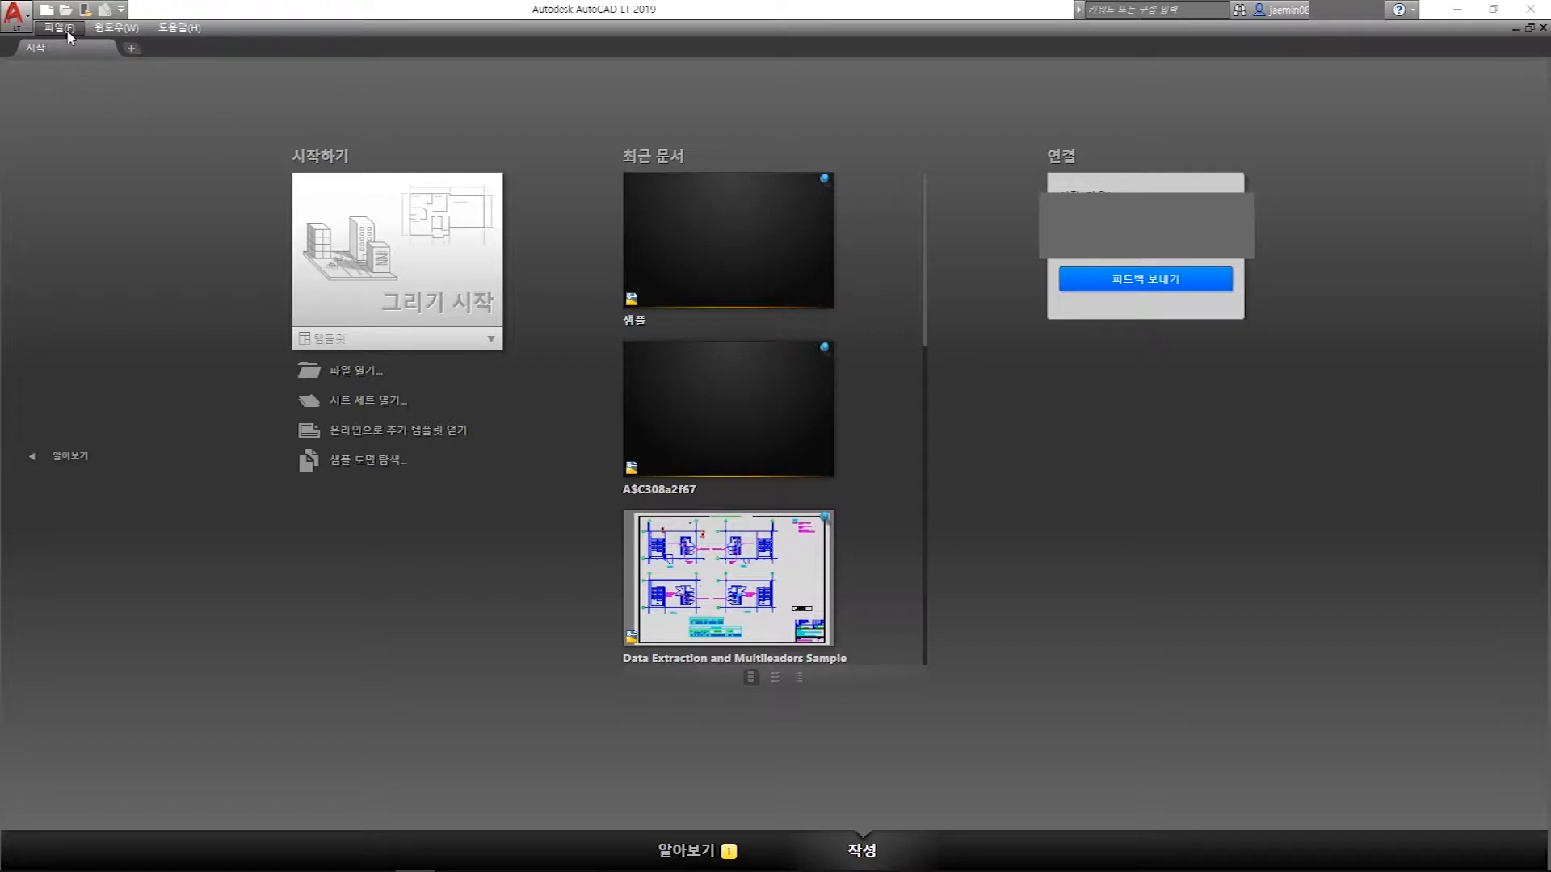
click(60, 28)
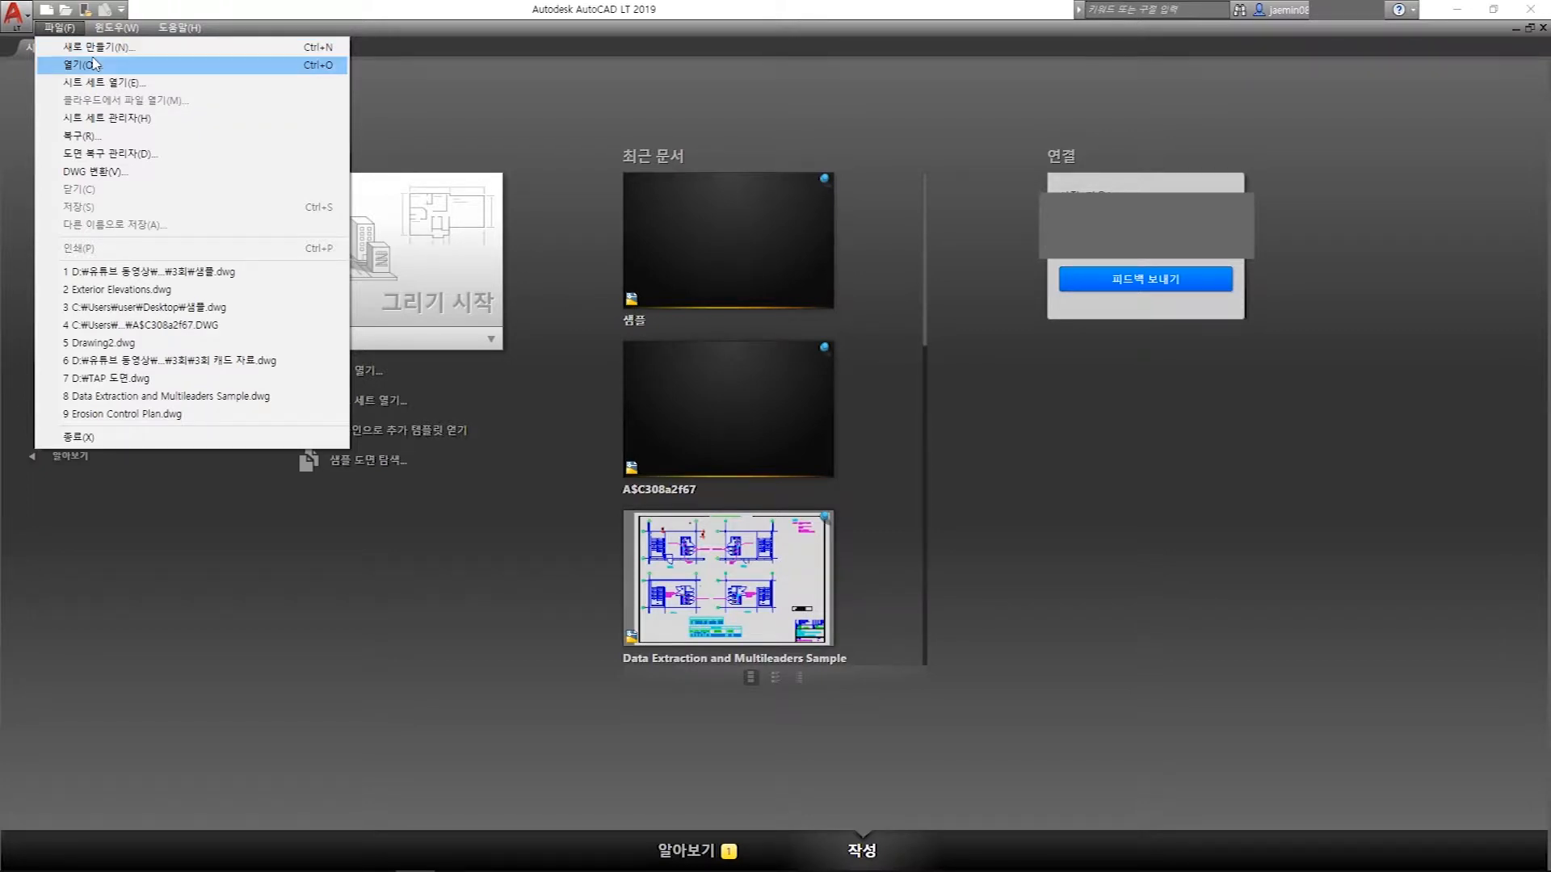
click(480, 137)
- Create a new drawing from the acadltiso.dwt template
click(56, 27)
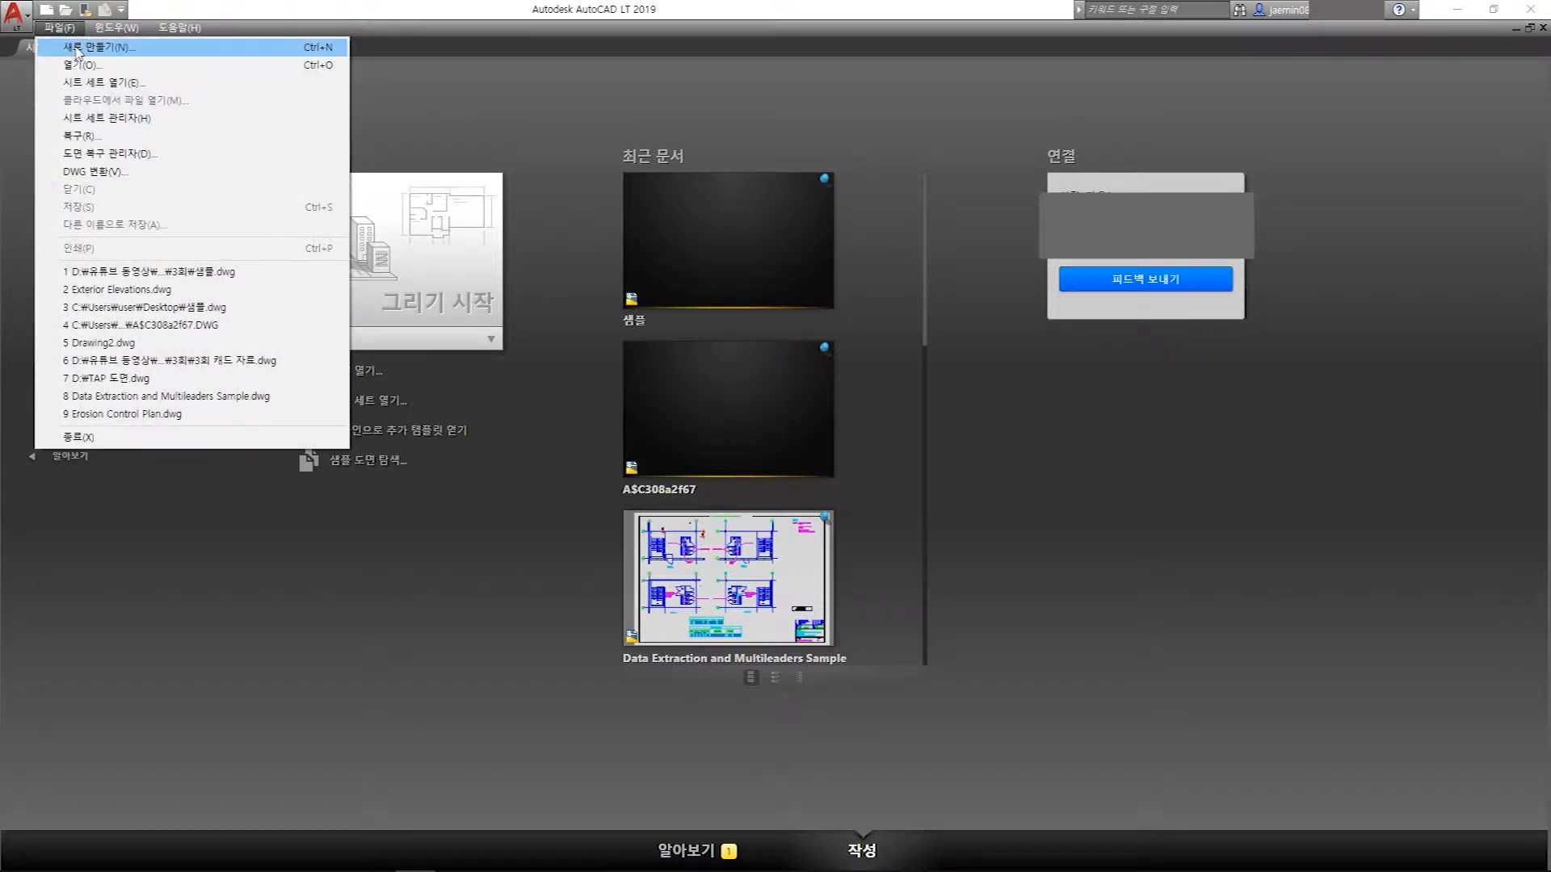
click(46, 12)
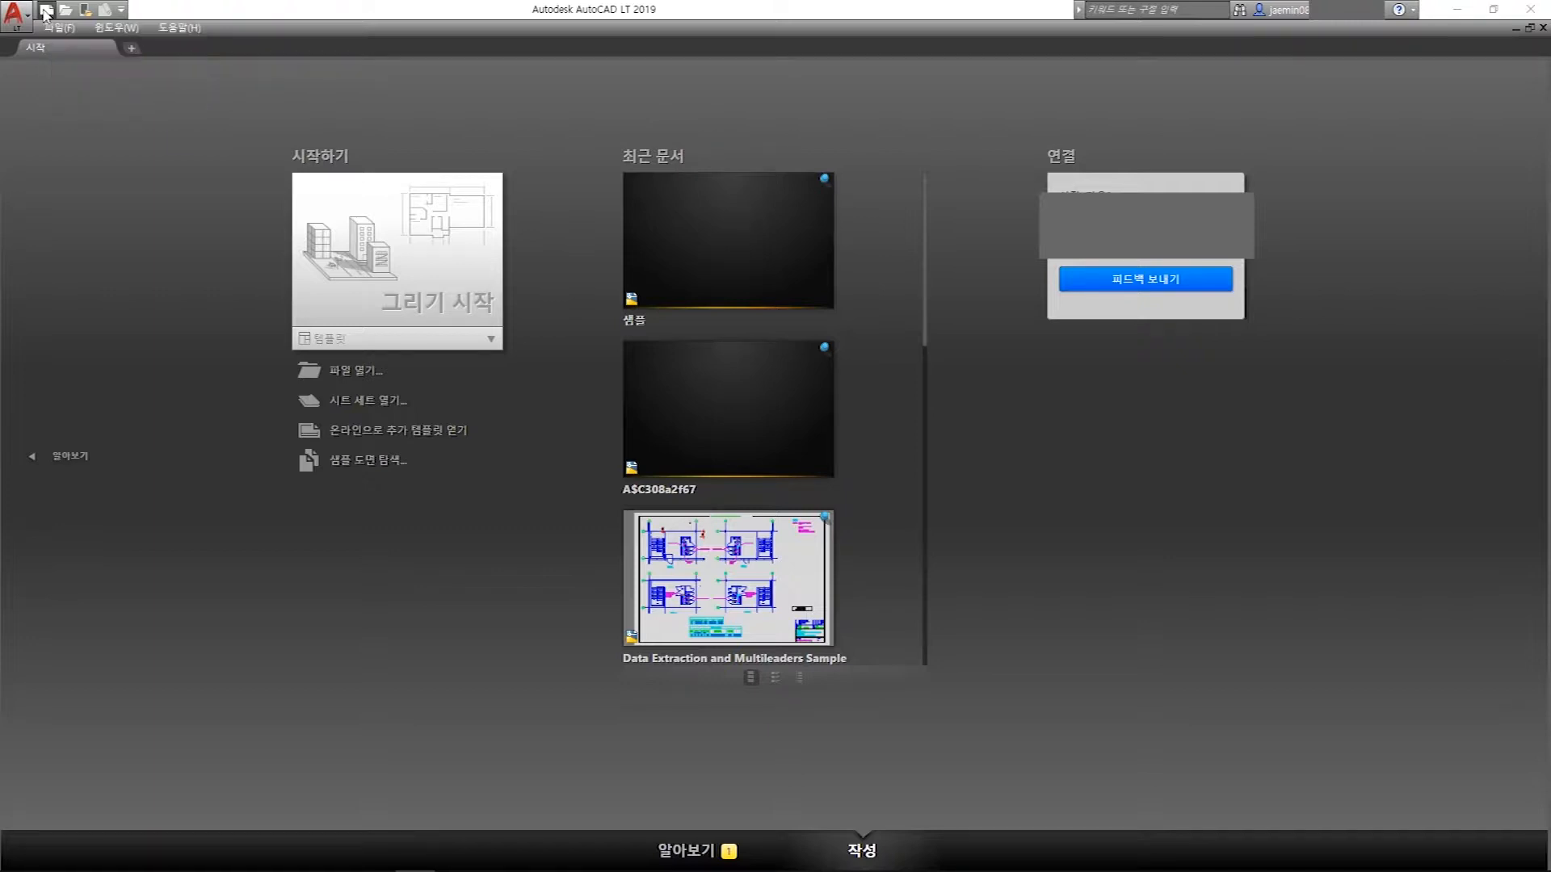
click(46, 11)
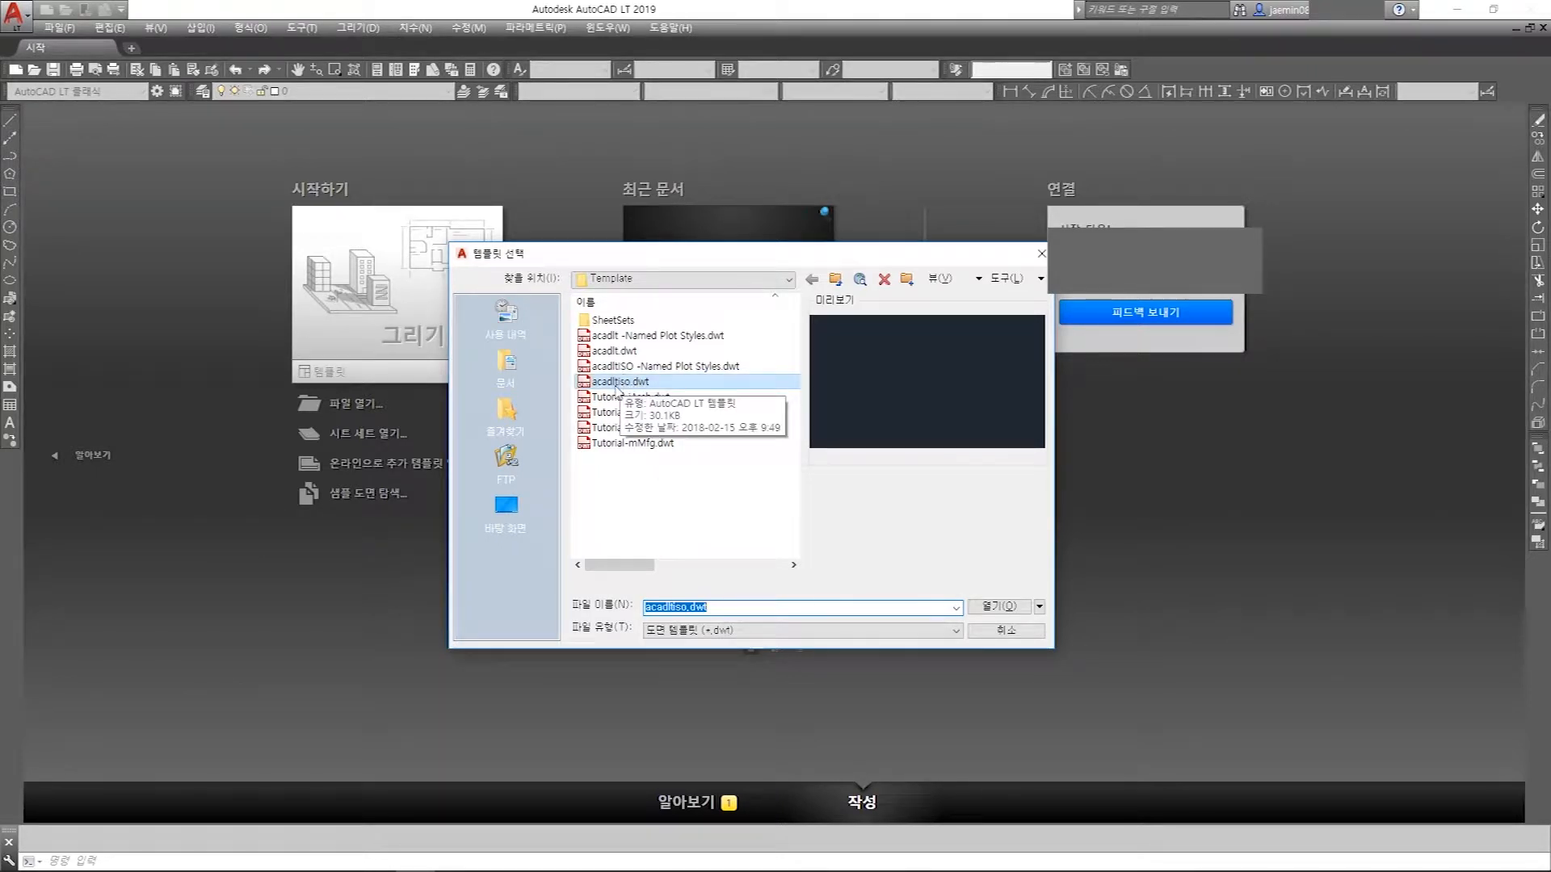
click(616, 385)
click(620, 398)
click(621, 384)
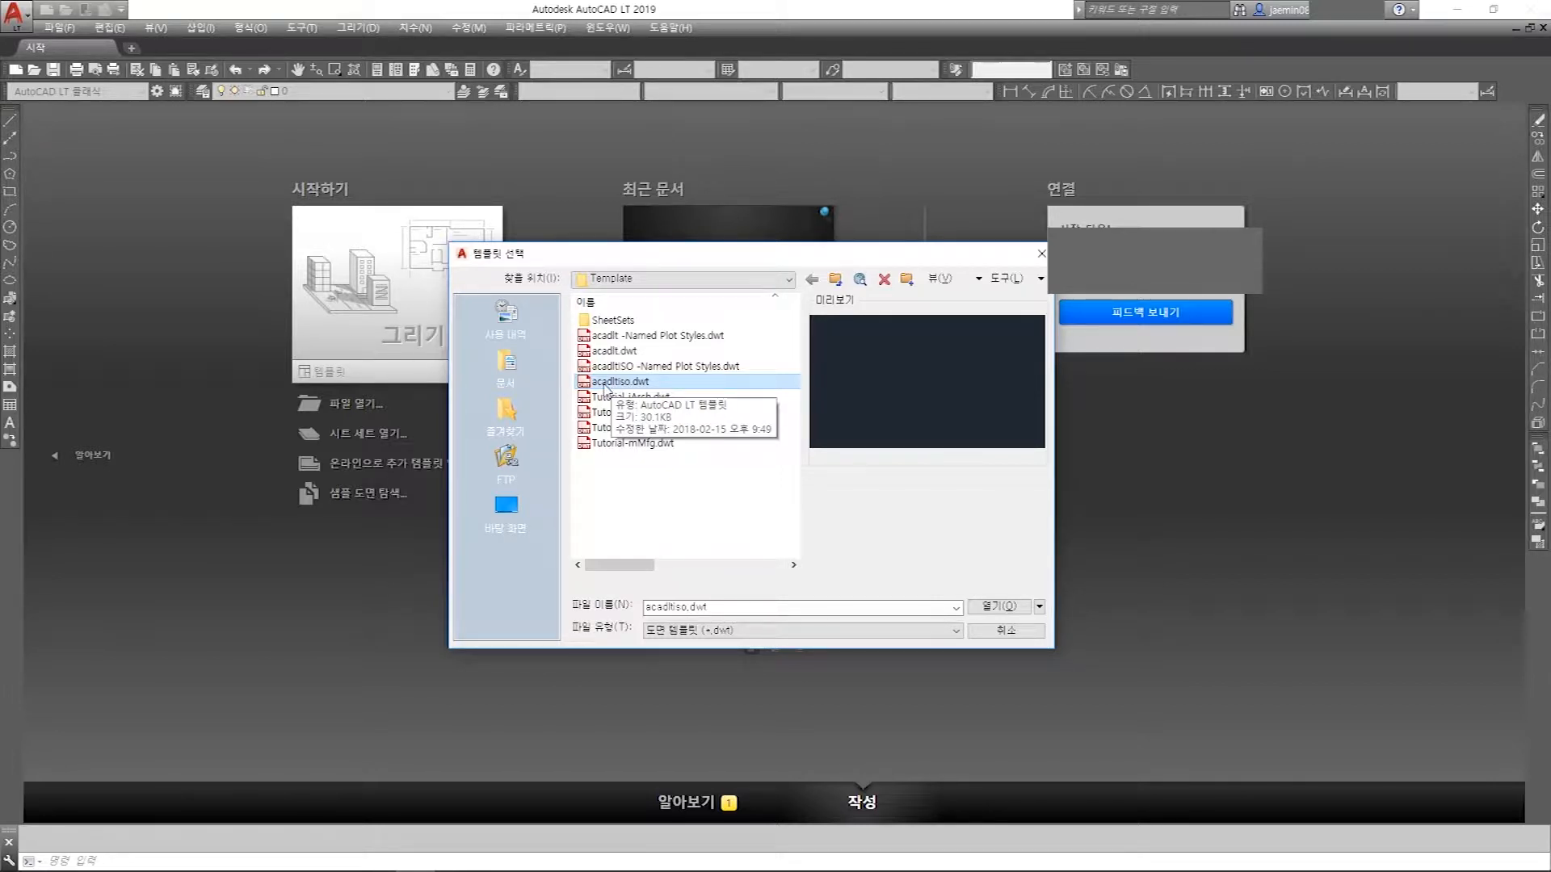
click(645, 382)
click(620, 399)
click(627, 383)
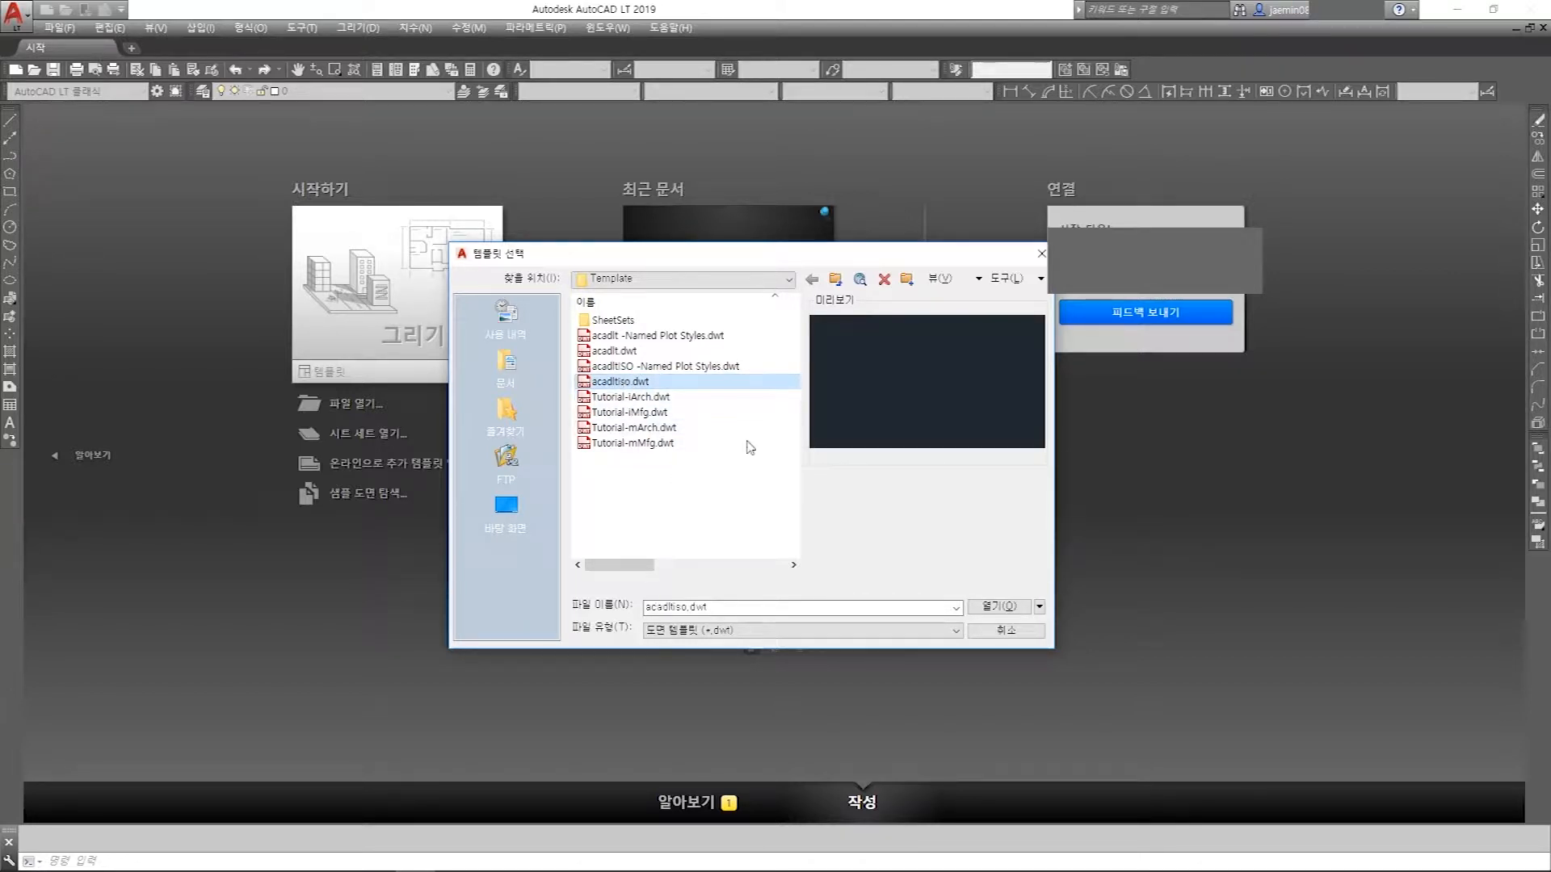
click(999, 607)
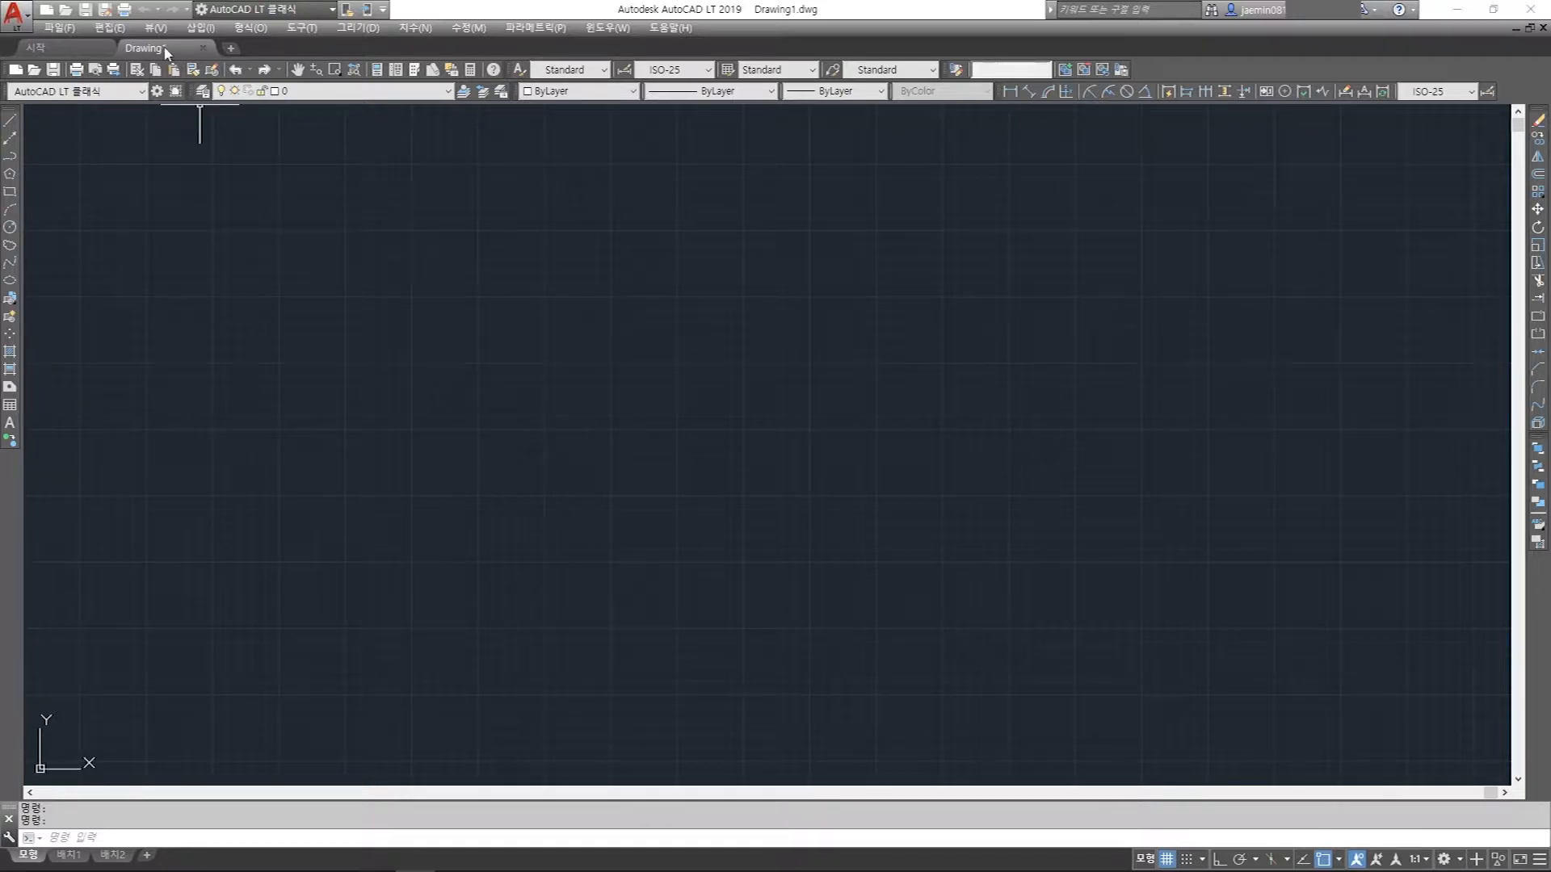
mouse_move(162, 54)
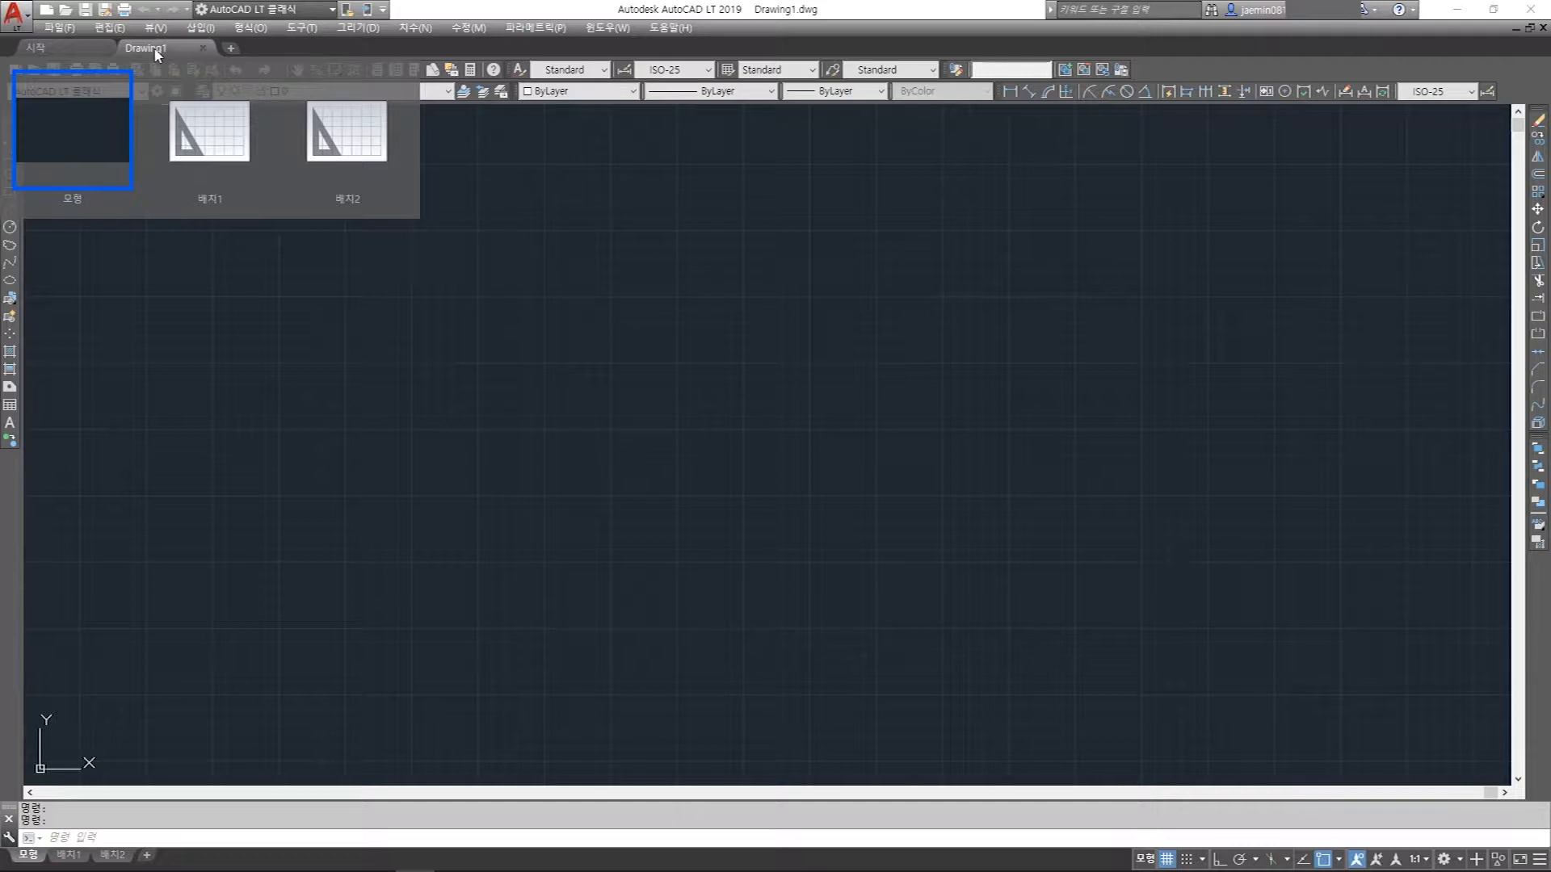
click(462, 252)
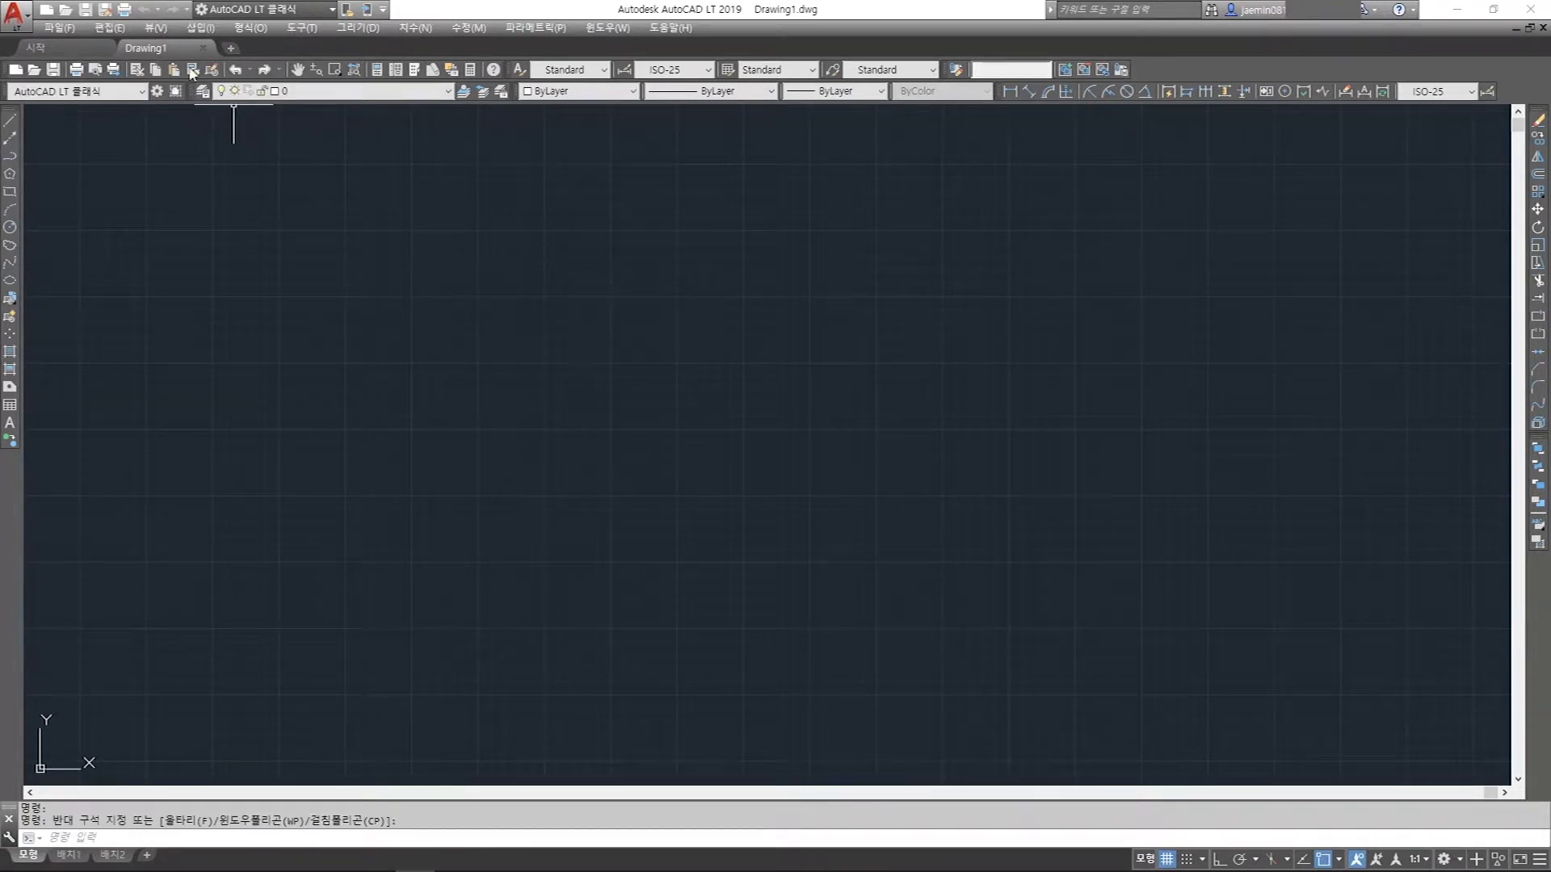
- Create a second new drawing from the same acadltiso.dwt template
click(48, 11)
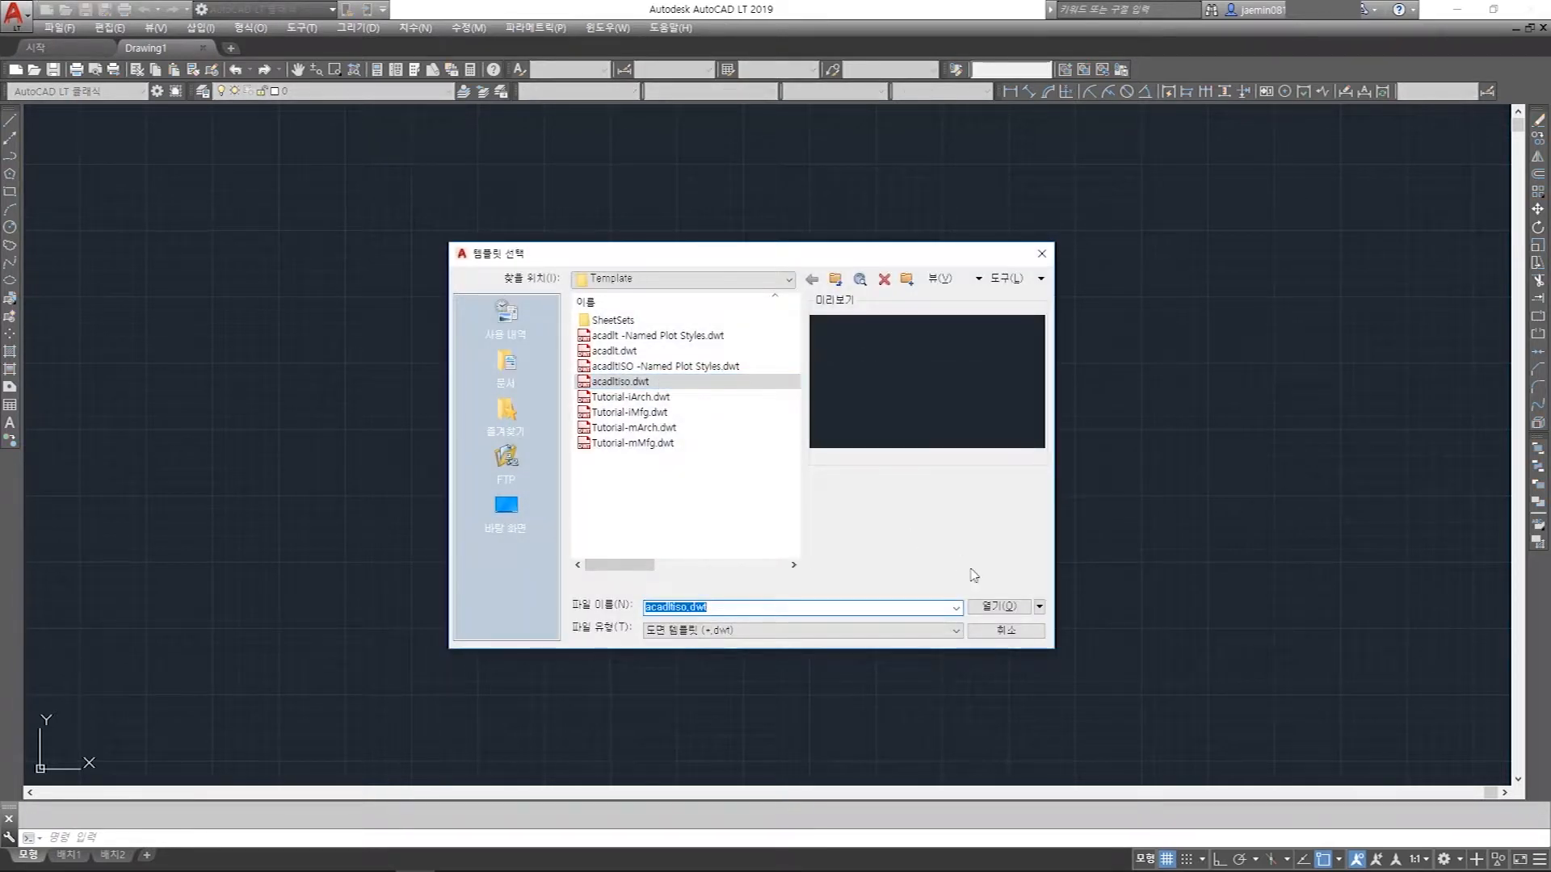
click(996, 612)
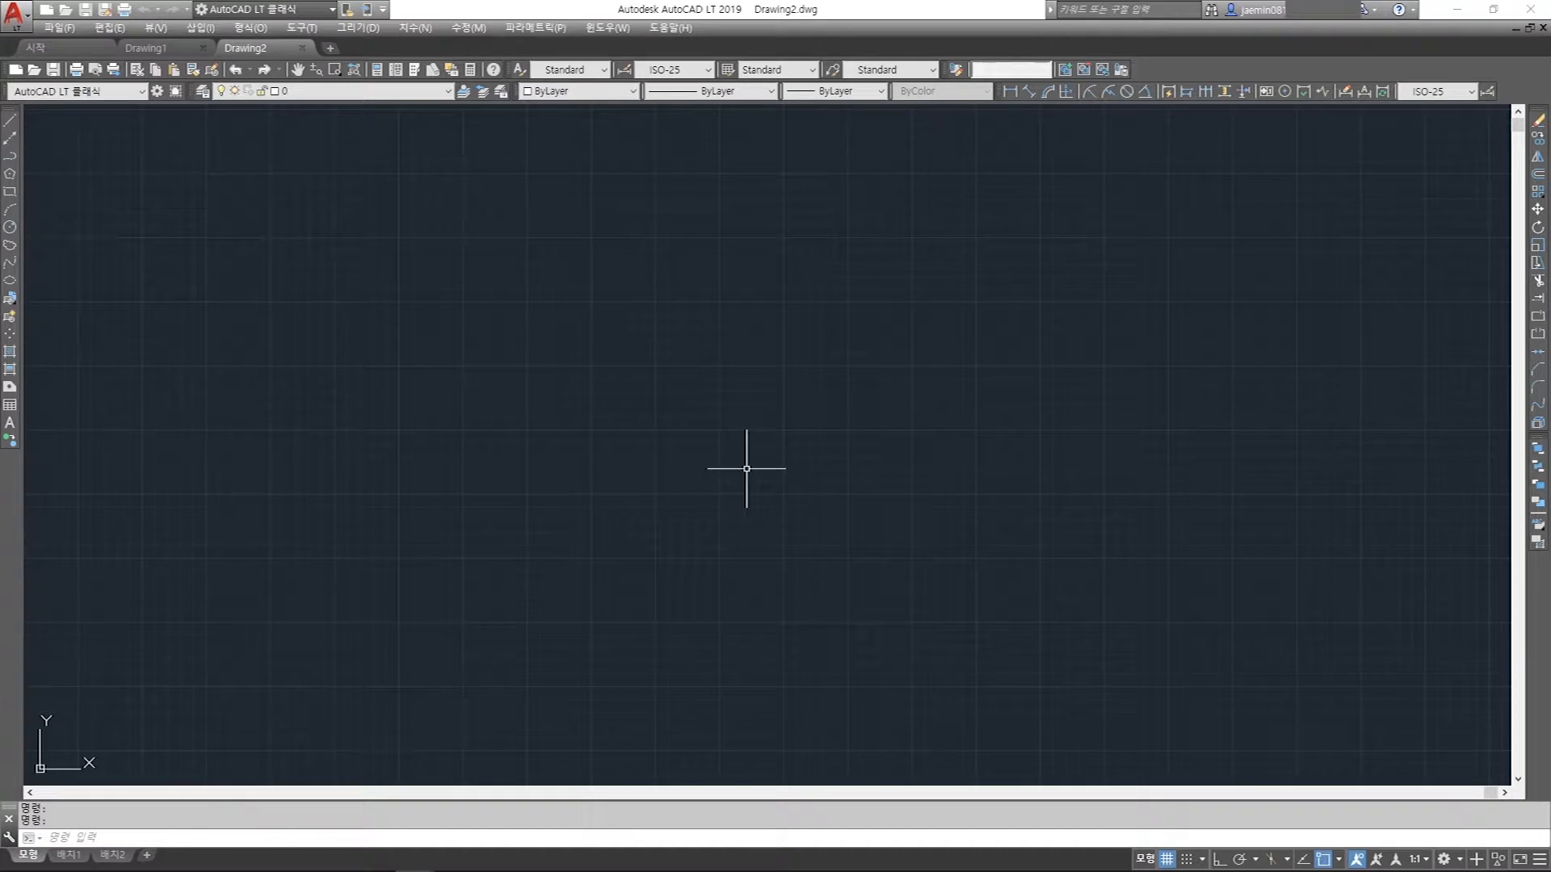
mouse_move(273, 47)
- Start saving Drawing2 and choose the folder "1. 오토캐드LT" on drive D: as its location
click(59, 27)
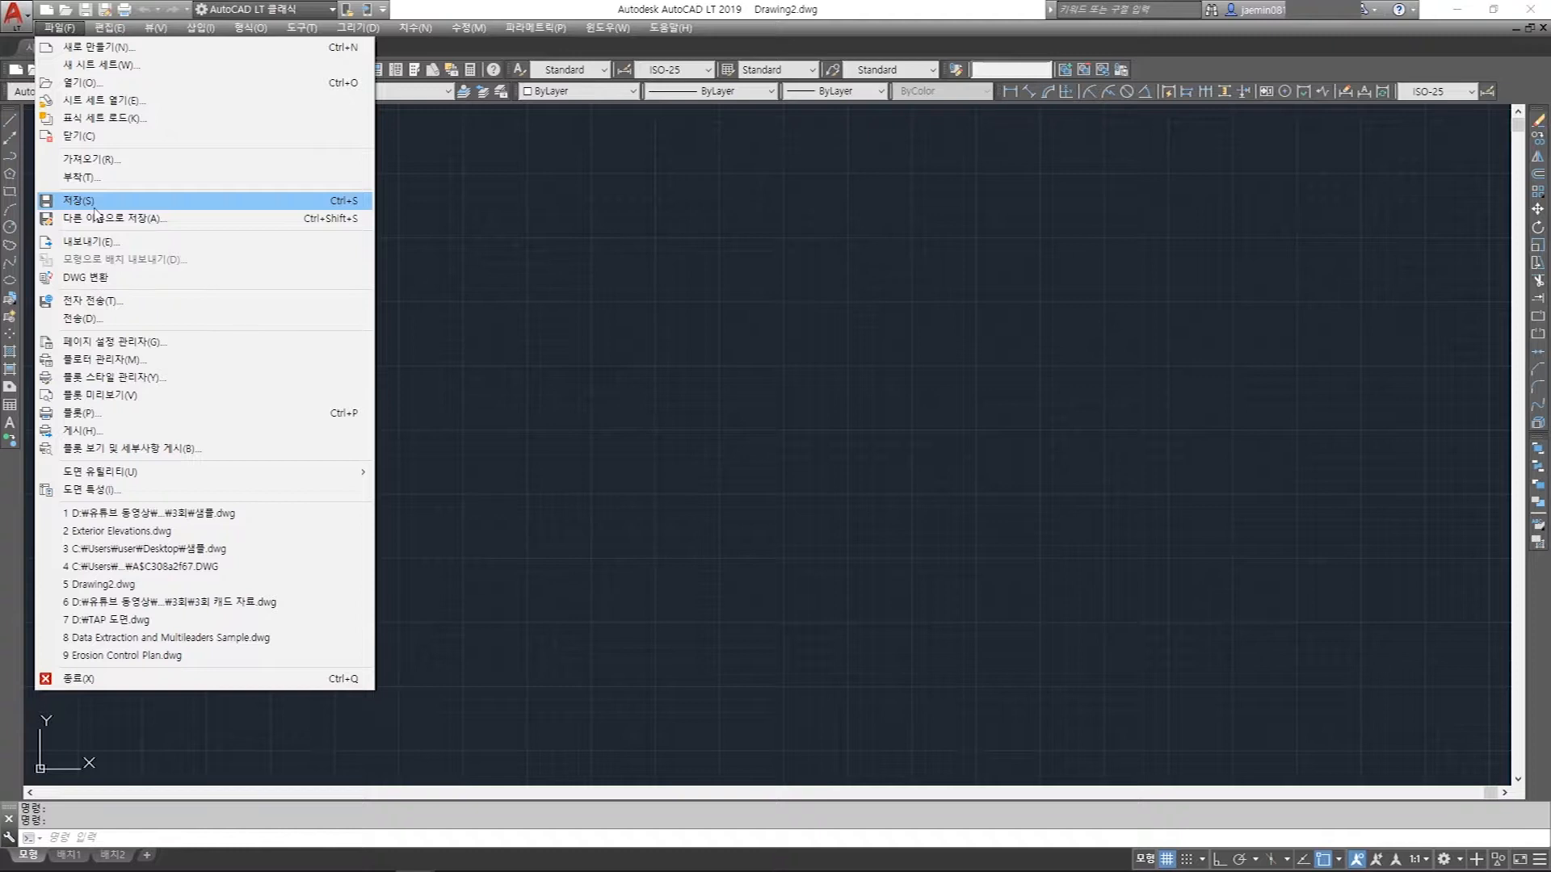
click(400, 301)
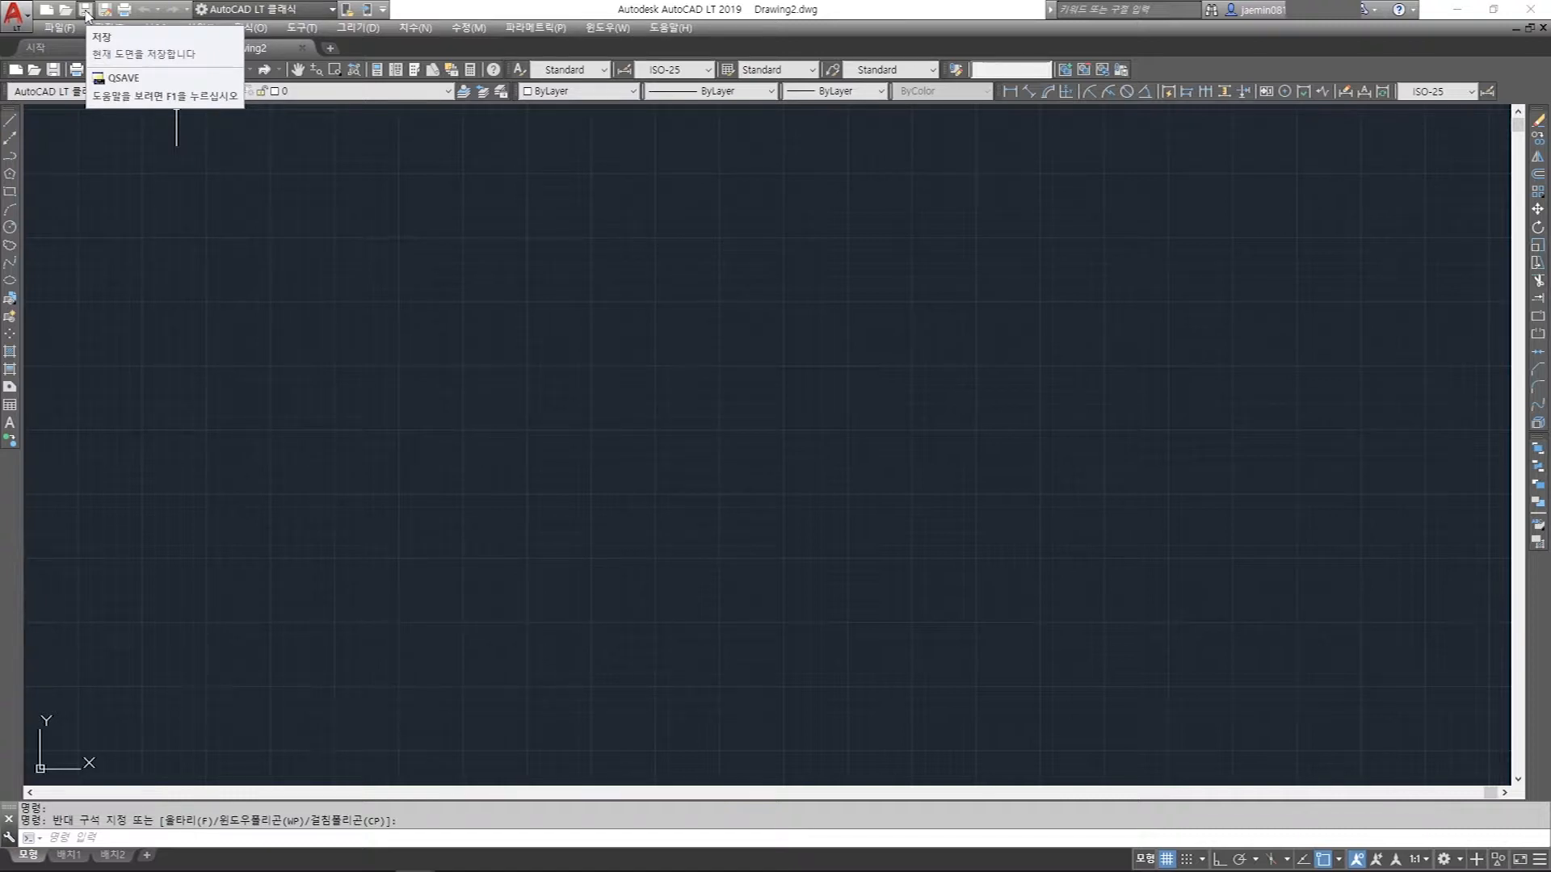
click(87, 10)
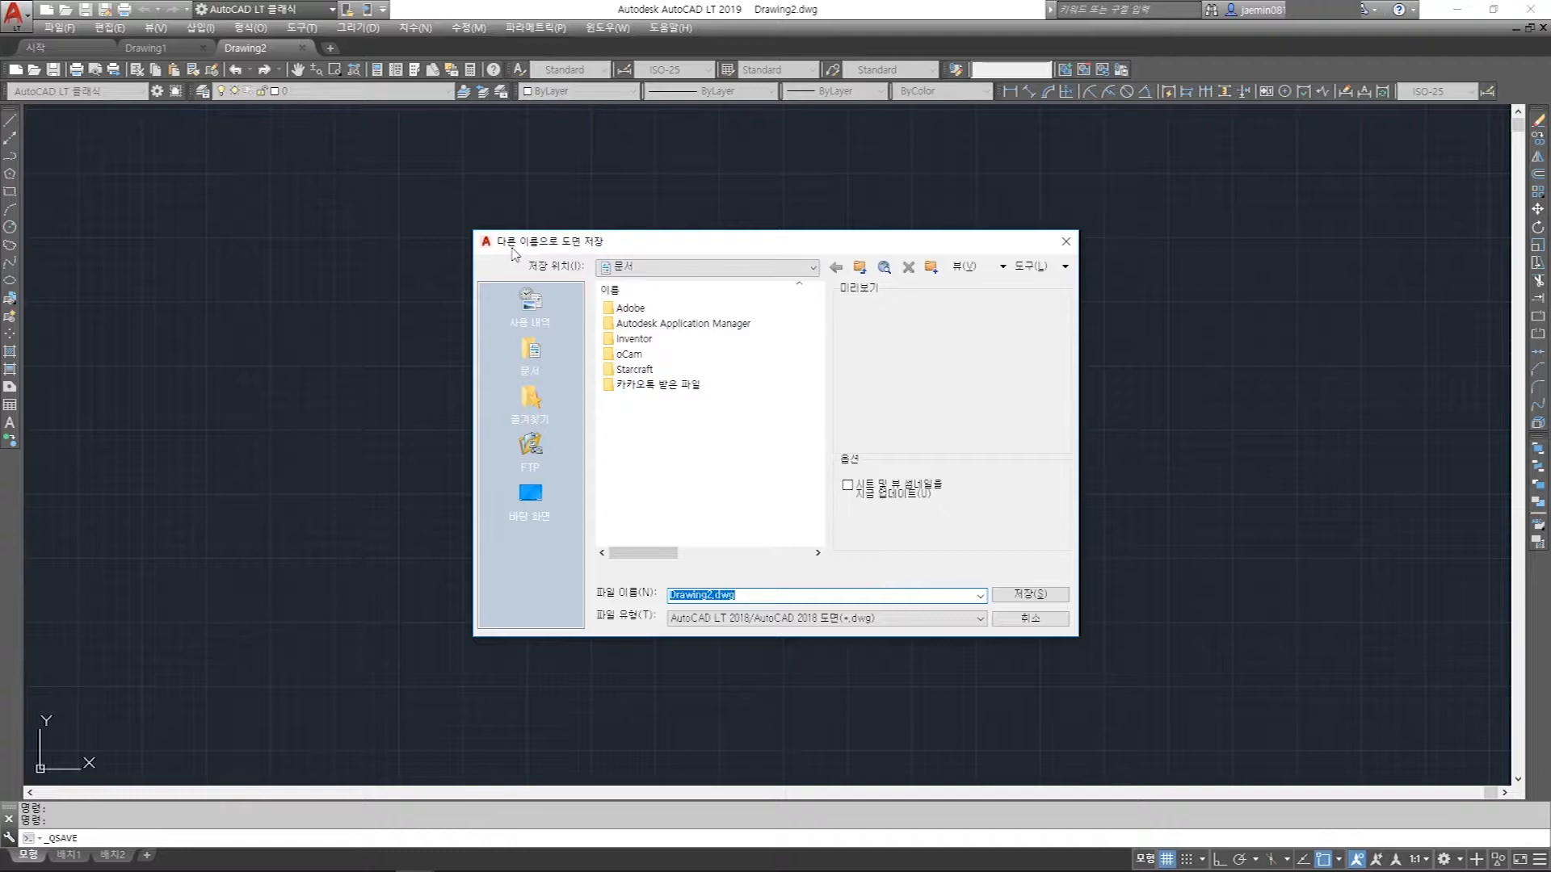
click(811, 267)
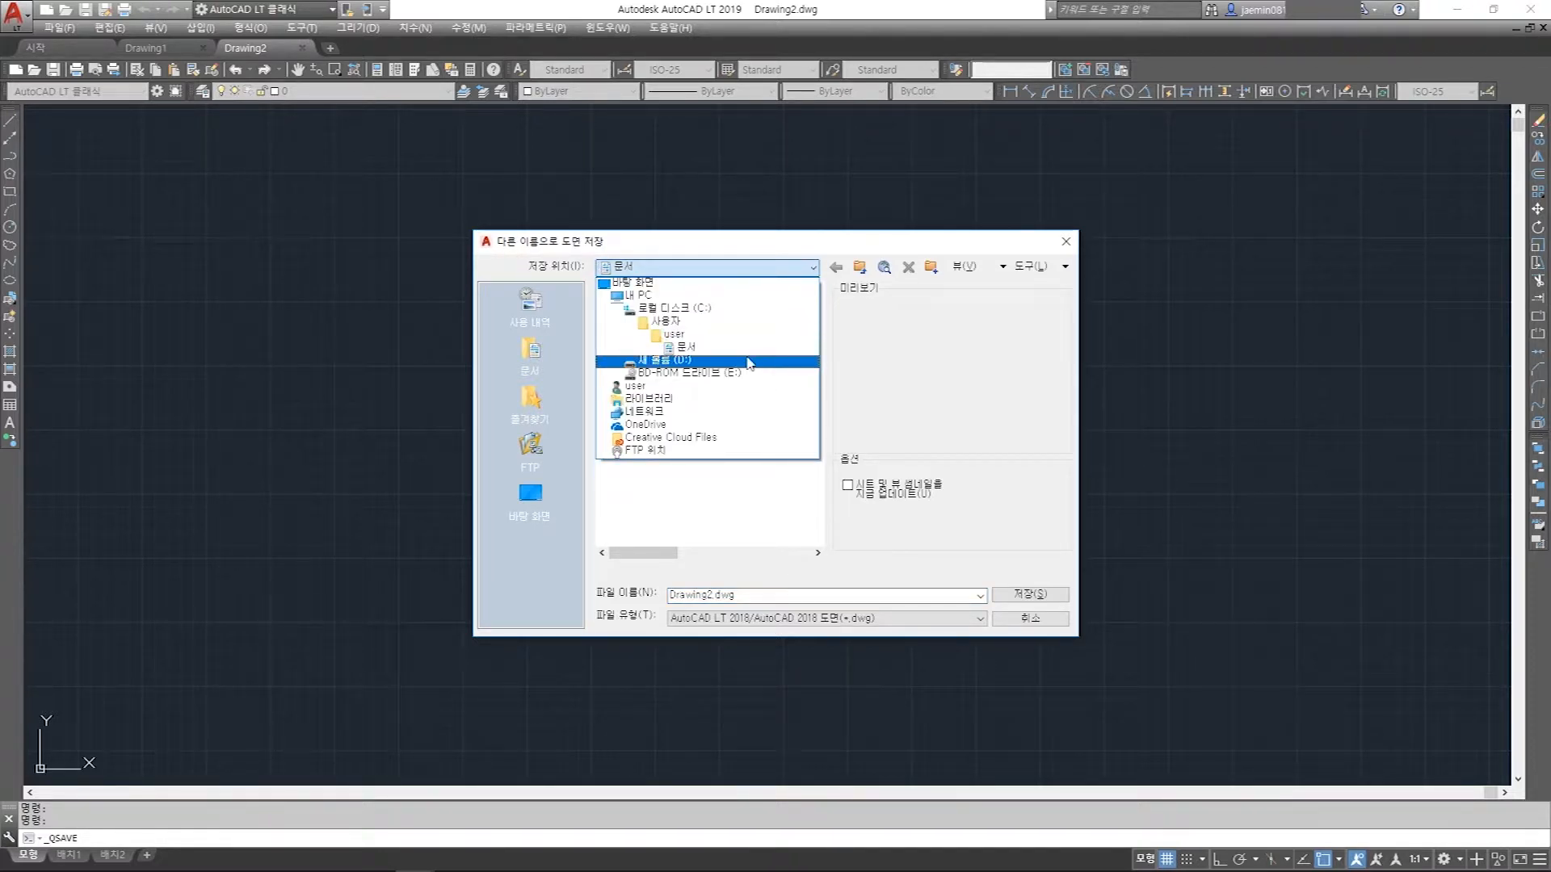
click(746, 361)
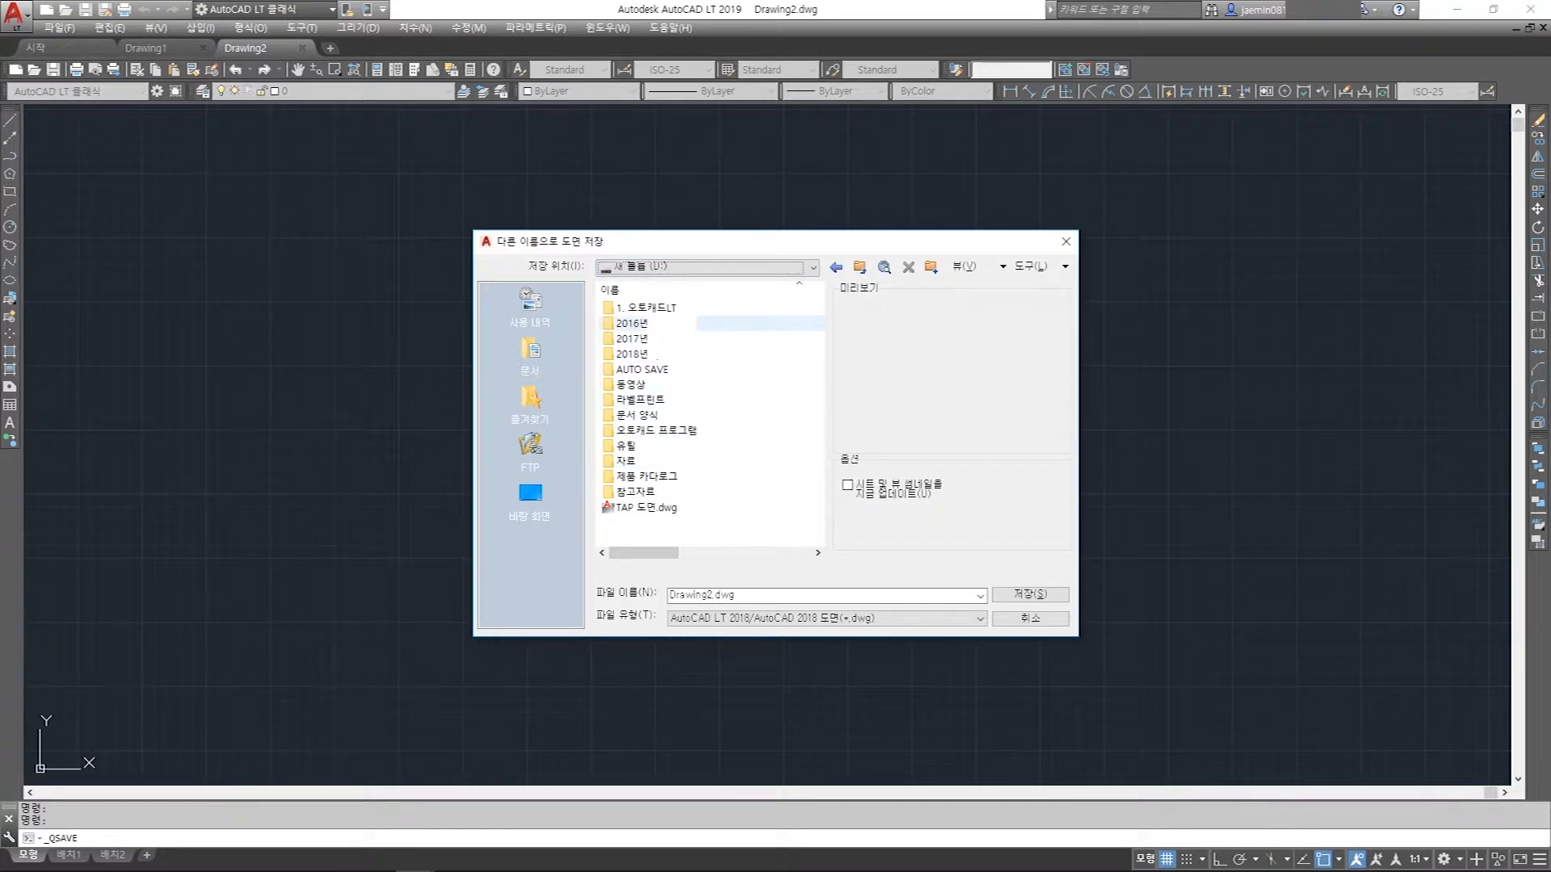
double_click(665, 309)
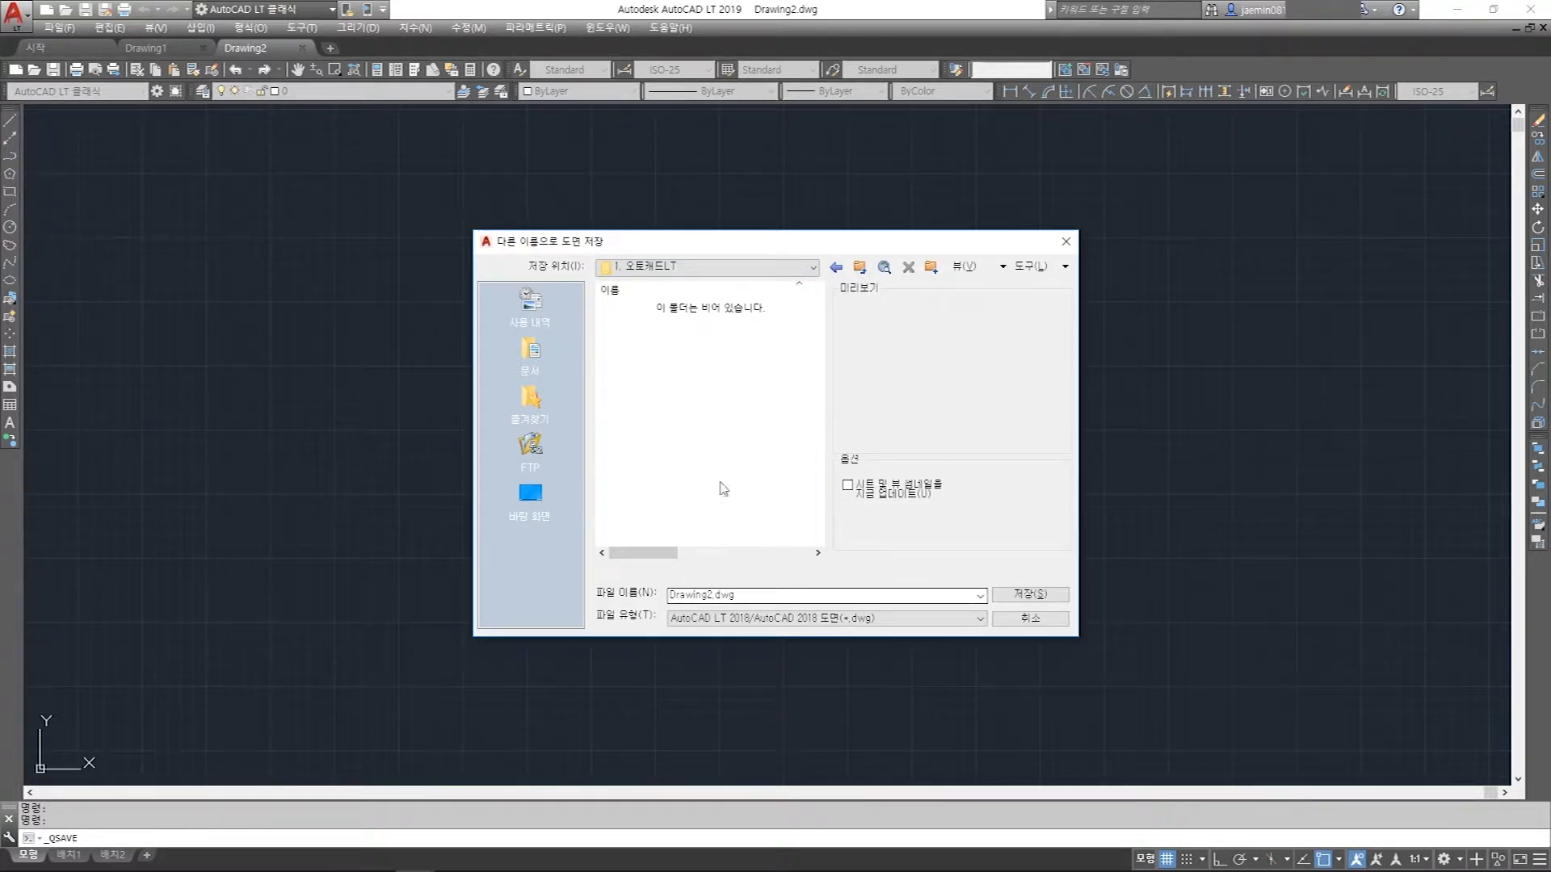
- Name the drawing file 샘플 and save it in the chosen folder
double_click(718, 596)
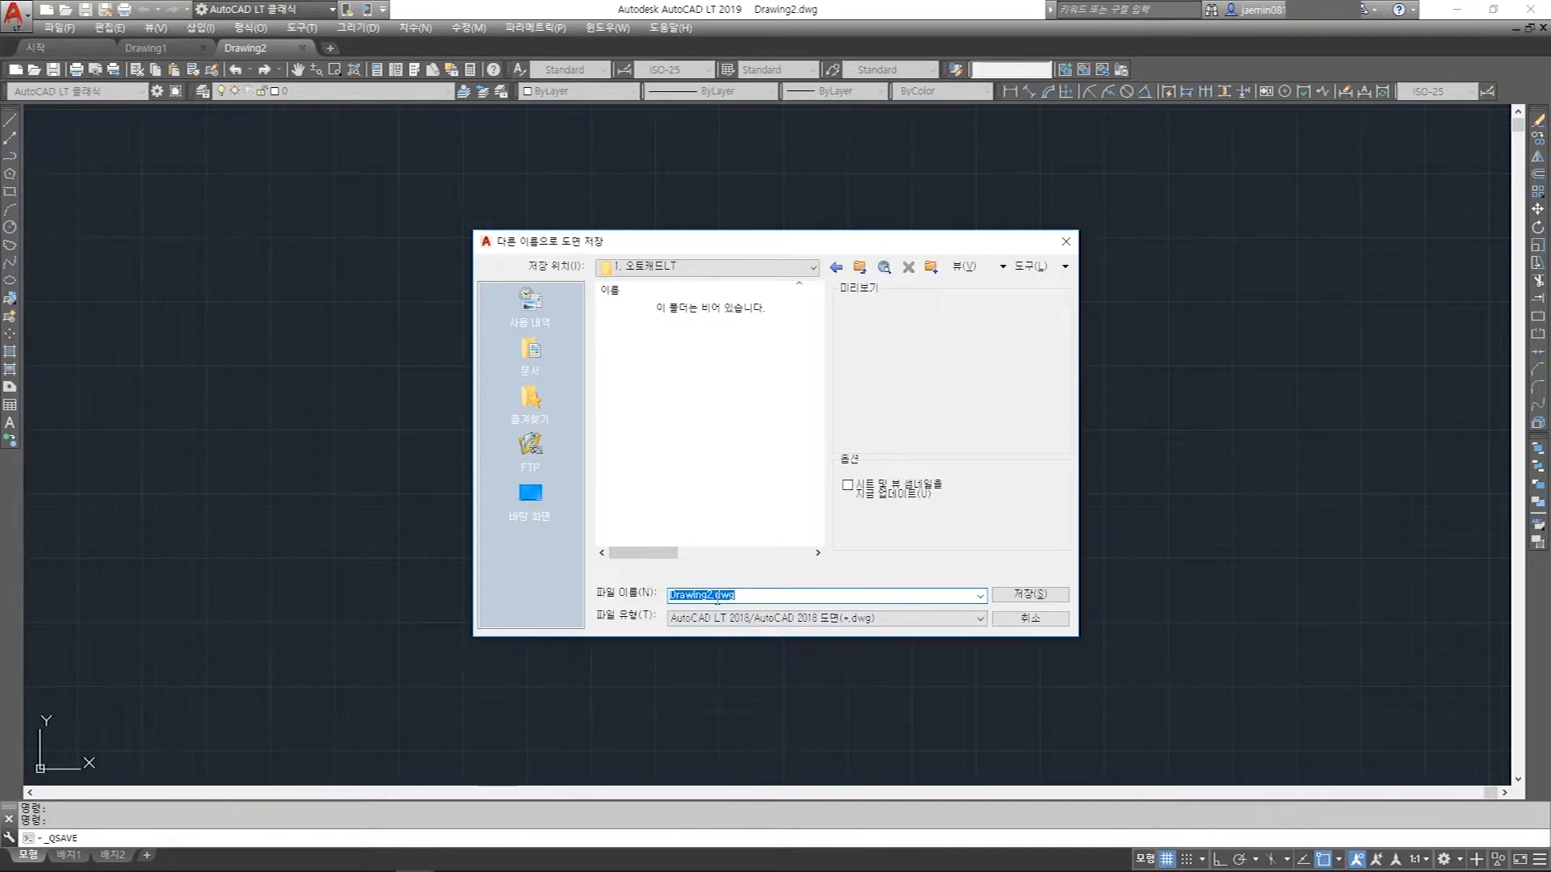
drag(714, 595, 647, 603)
text(toa)
key(BackSpace)
key(BackSpace)
key(BackSpace)
text(ㅅㅐㅁ플)
click(1020, 594)
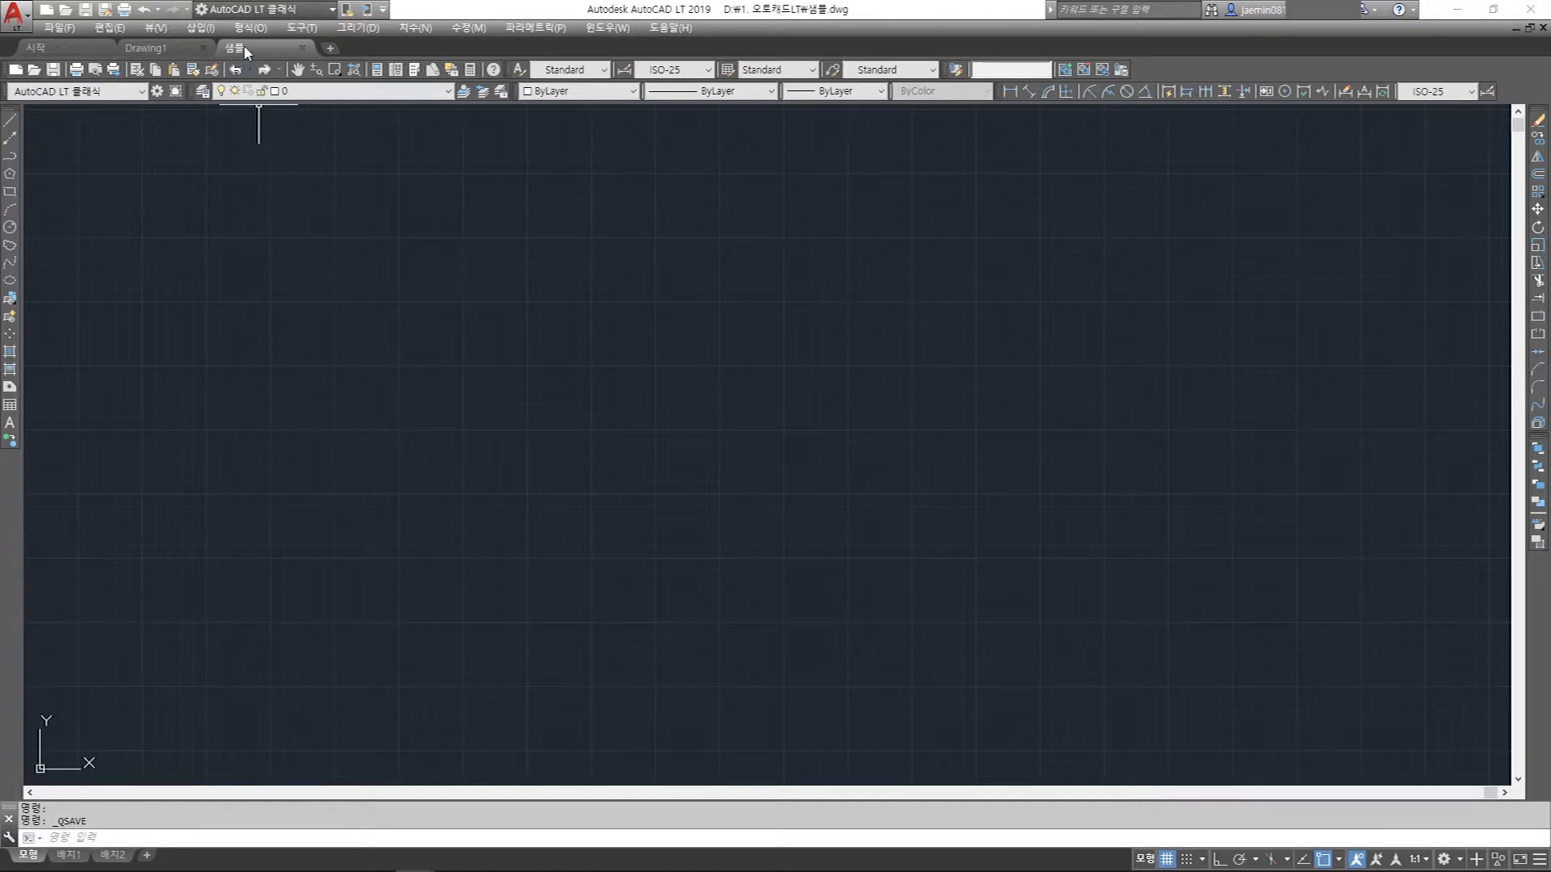
- Close the saved 샘플.dwg drawing, leaving Drawing1 open
mouse_move(244, 47)
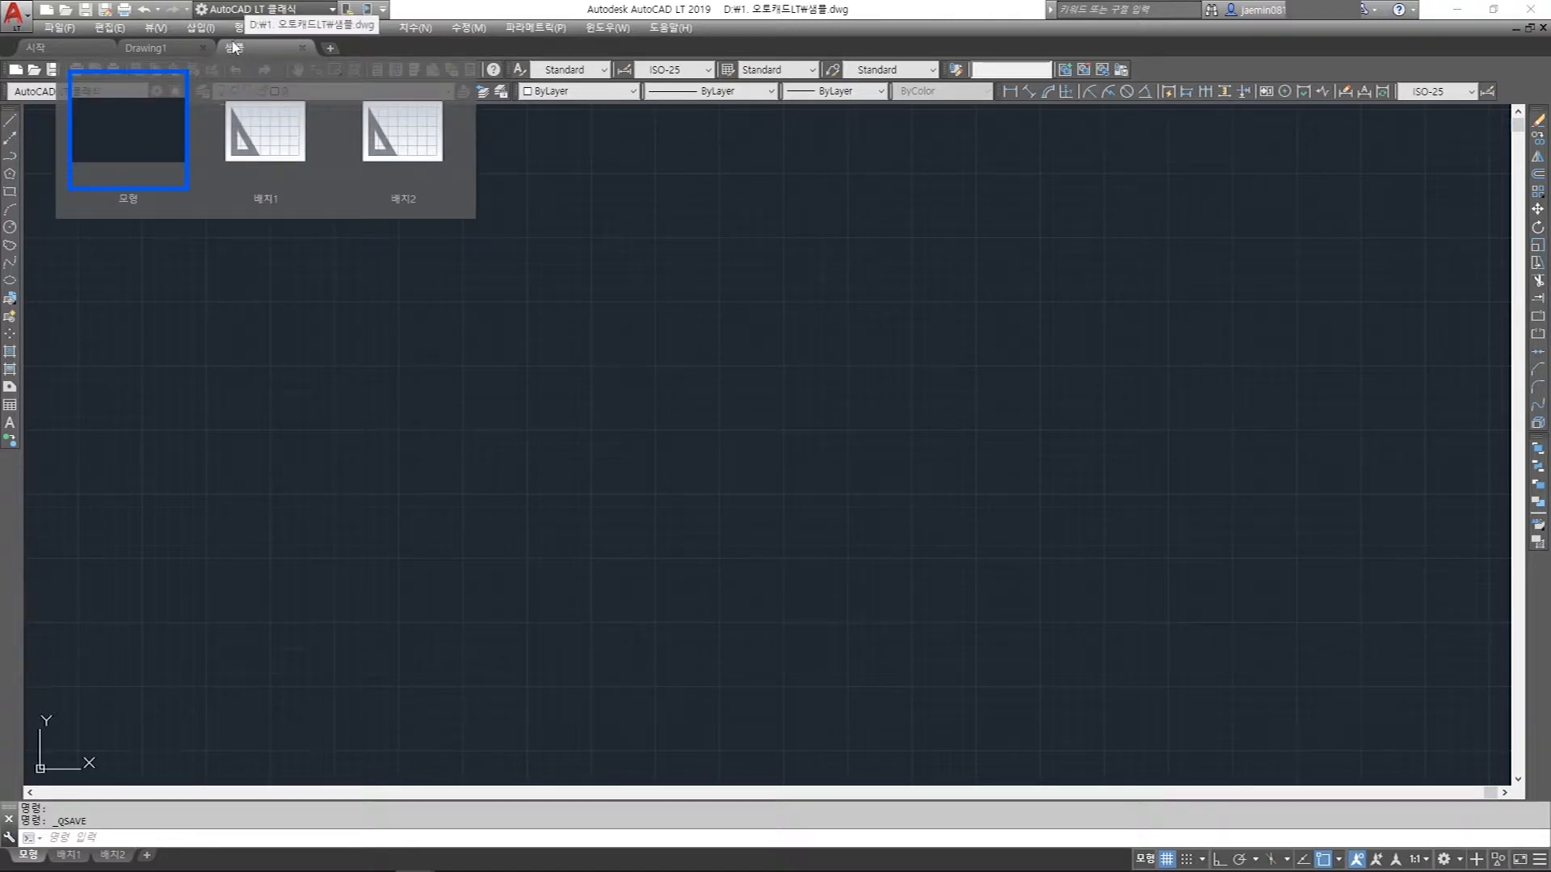
click(514, 328)
click(432, 347)
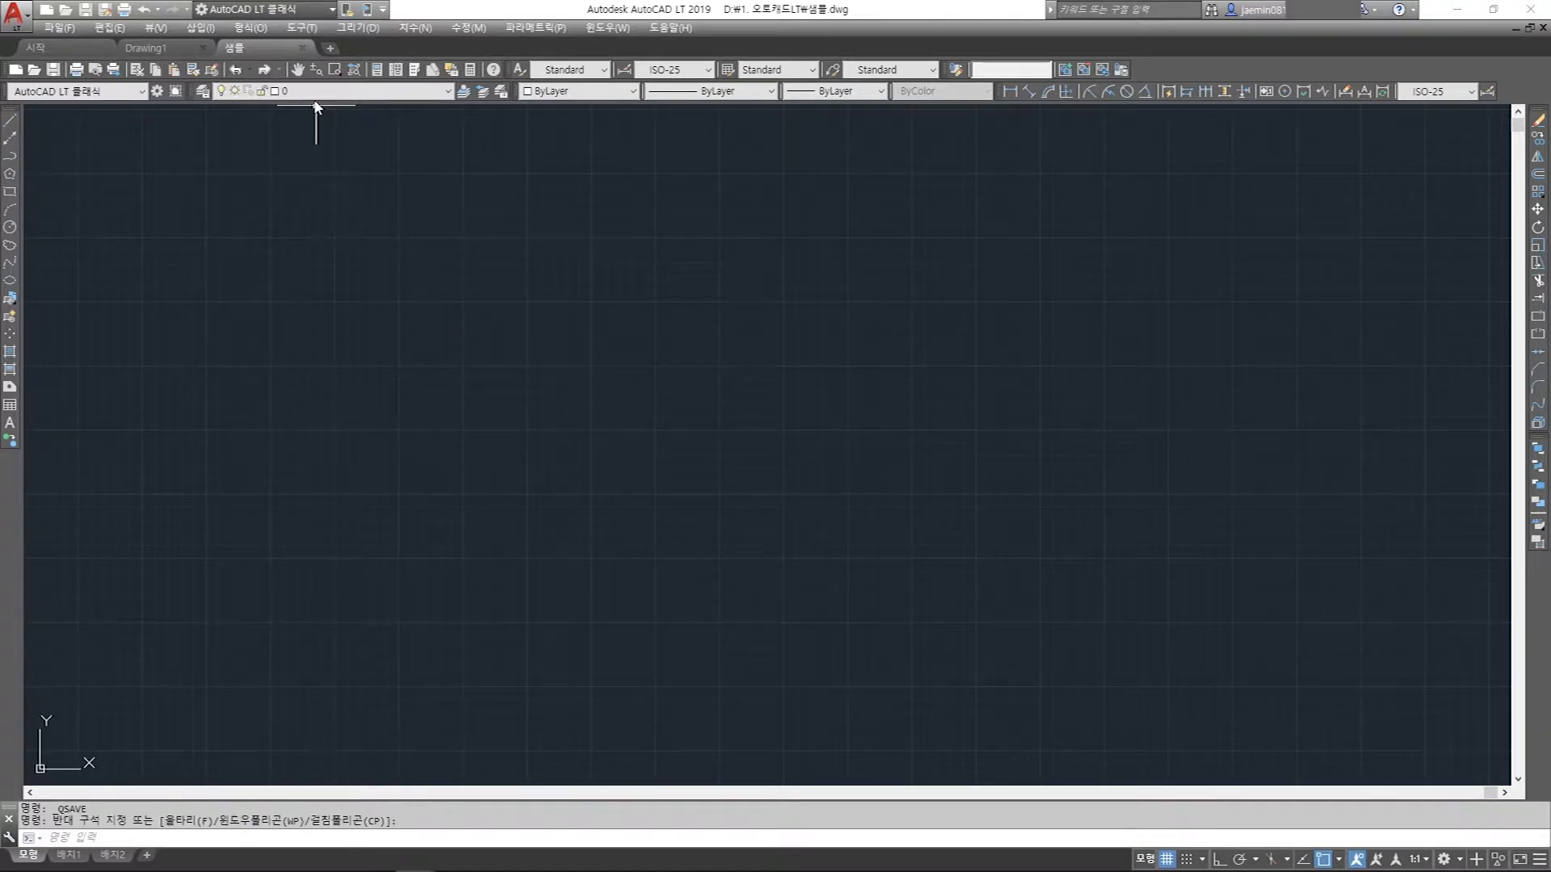
click(303, 49)
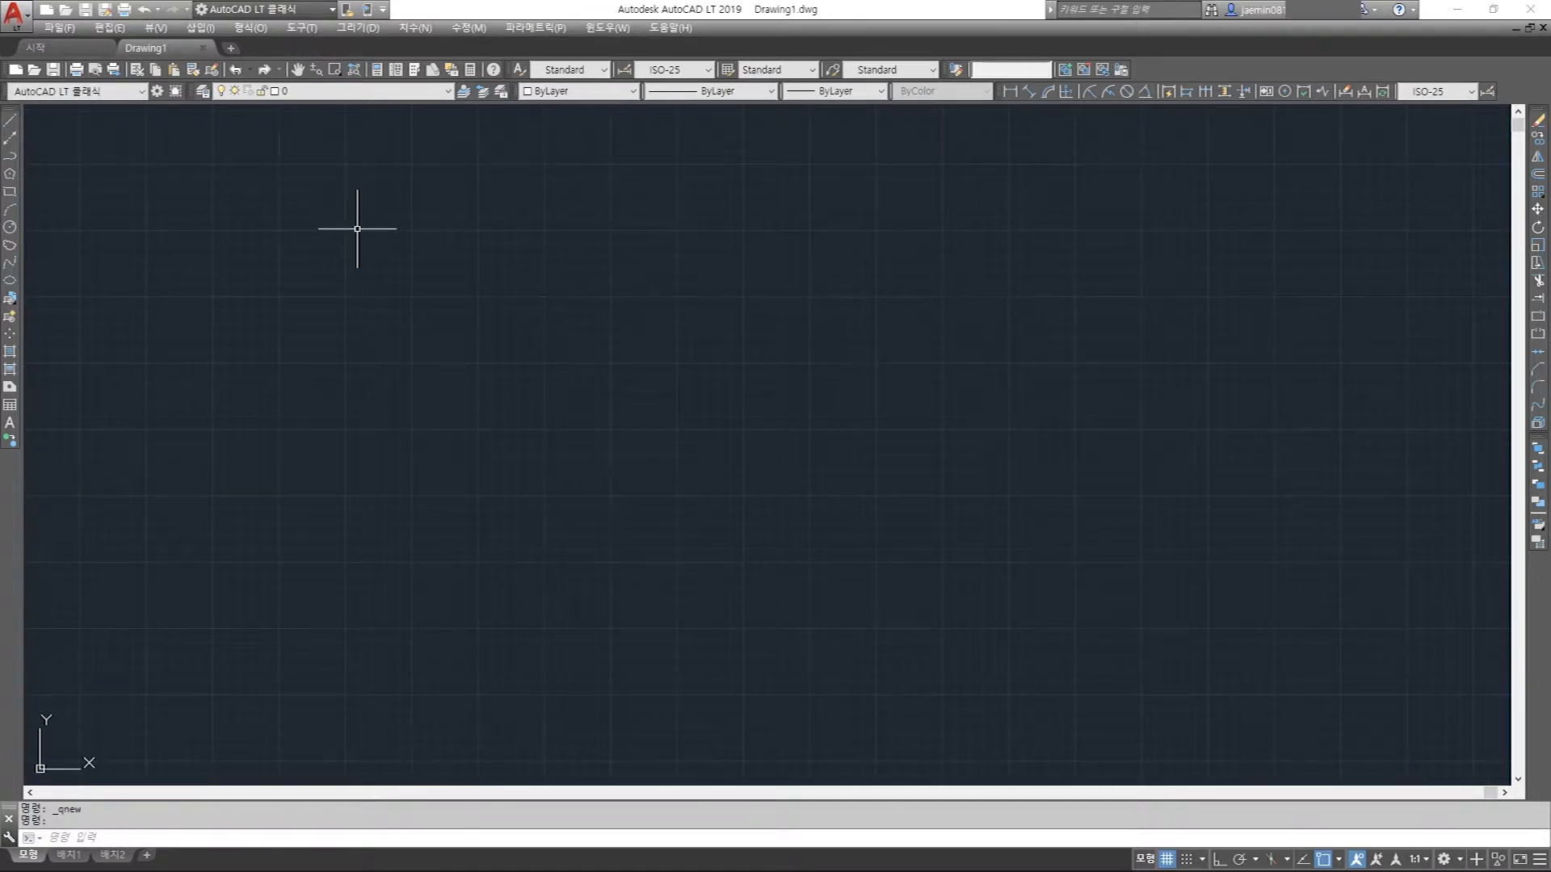
- Arrange the restored AutoCAD window beside File Explorer's "1. 오토캐드LT" folder and select 샘플.dwg there
double_click(674, 16)
drag(1550, 91, 1435, 100)
mouse_move(1550, 283)
mouse_down()
mouse_move(1473, 283)
mouse_move(1539, 292)
mouse_up()
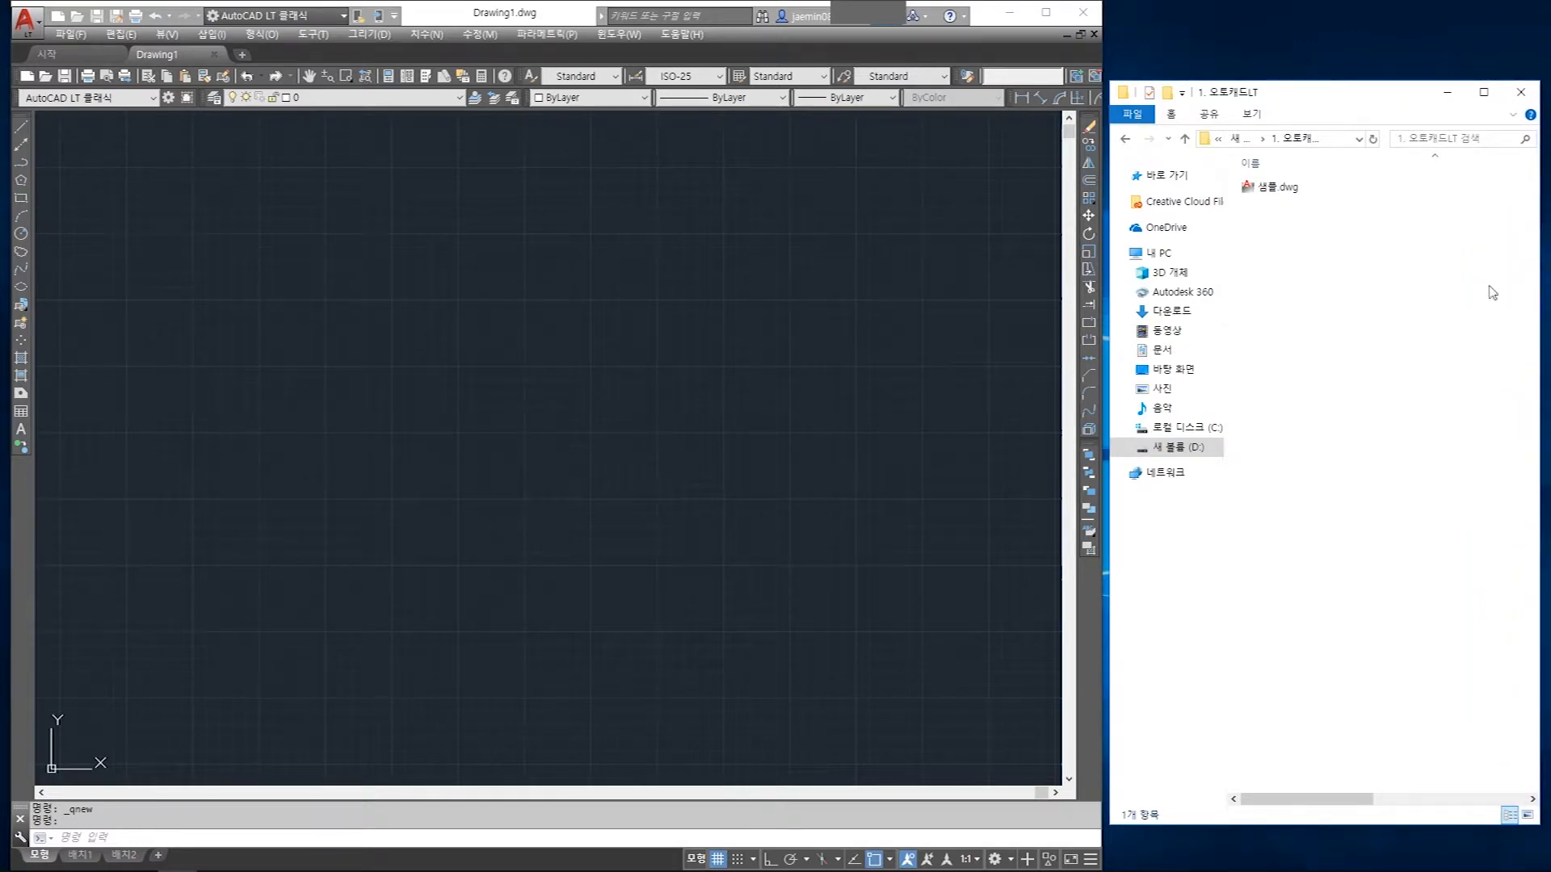
click(1265, 192)
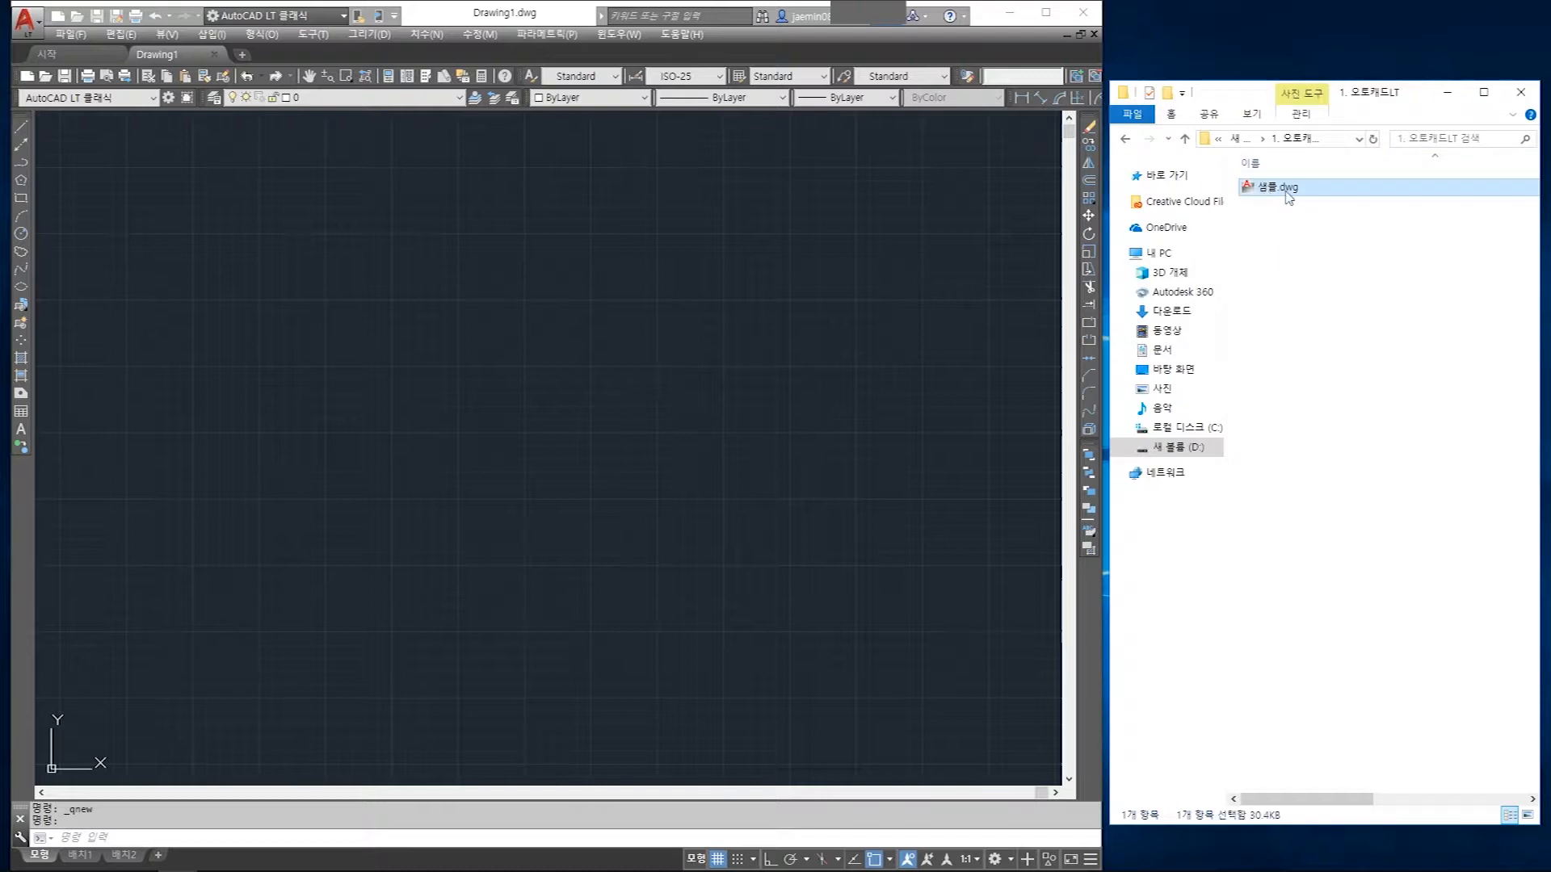
click(572, 257)
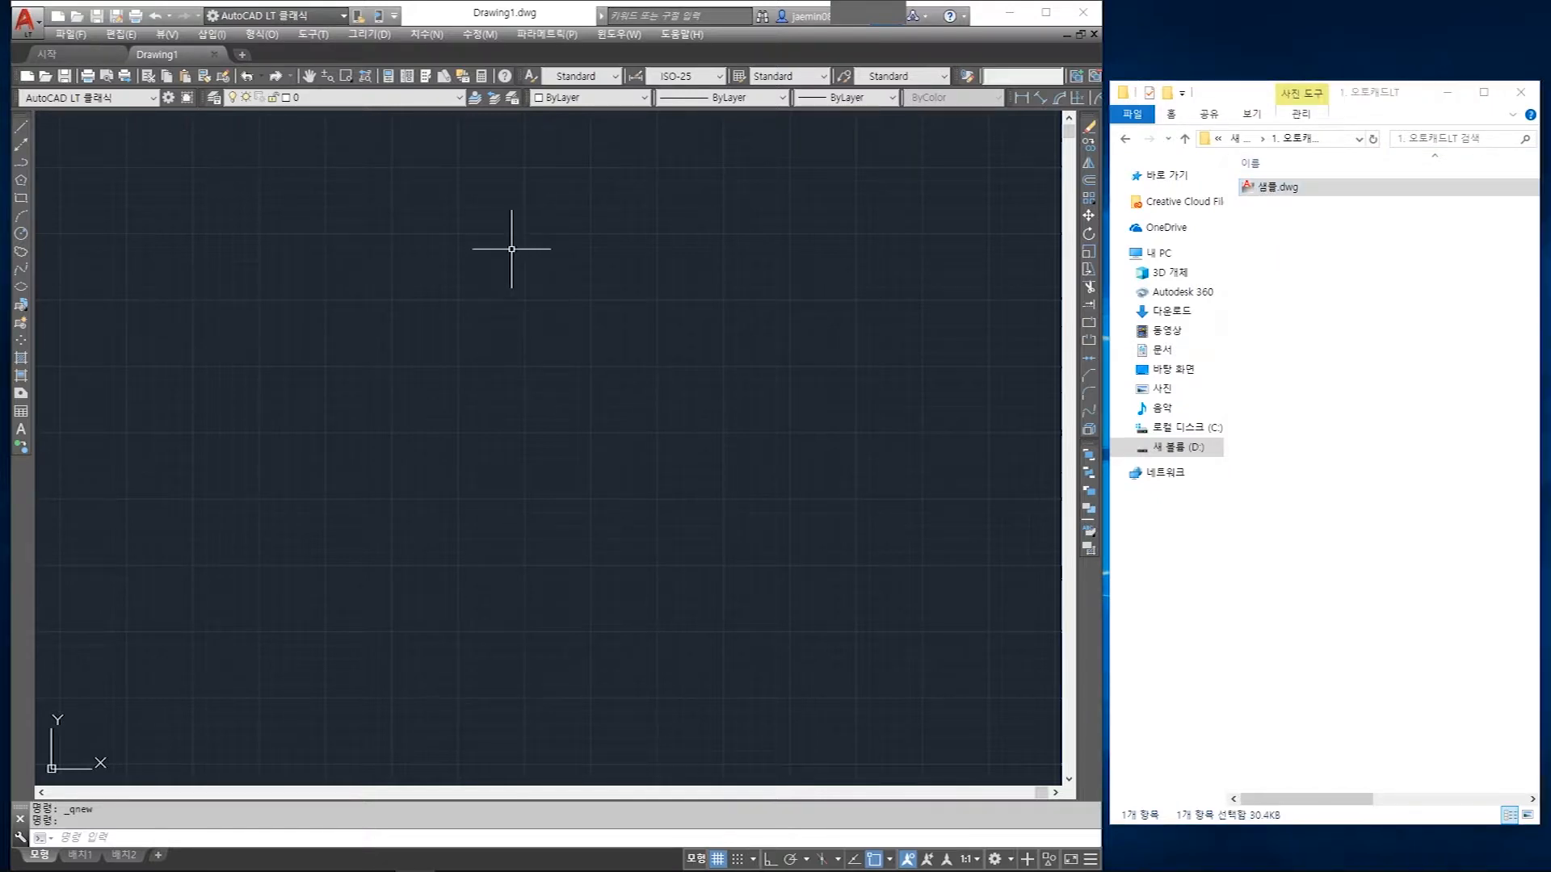
click(71, 34)
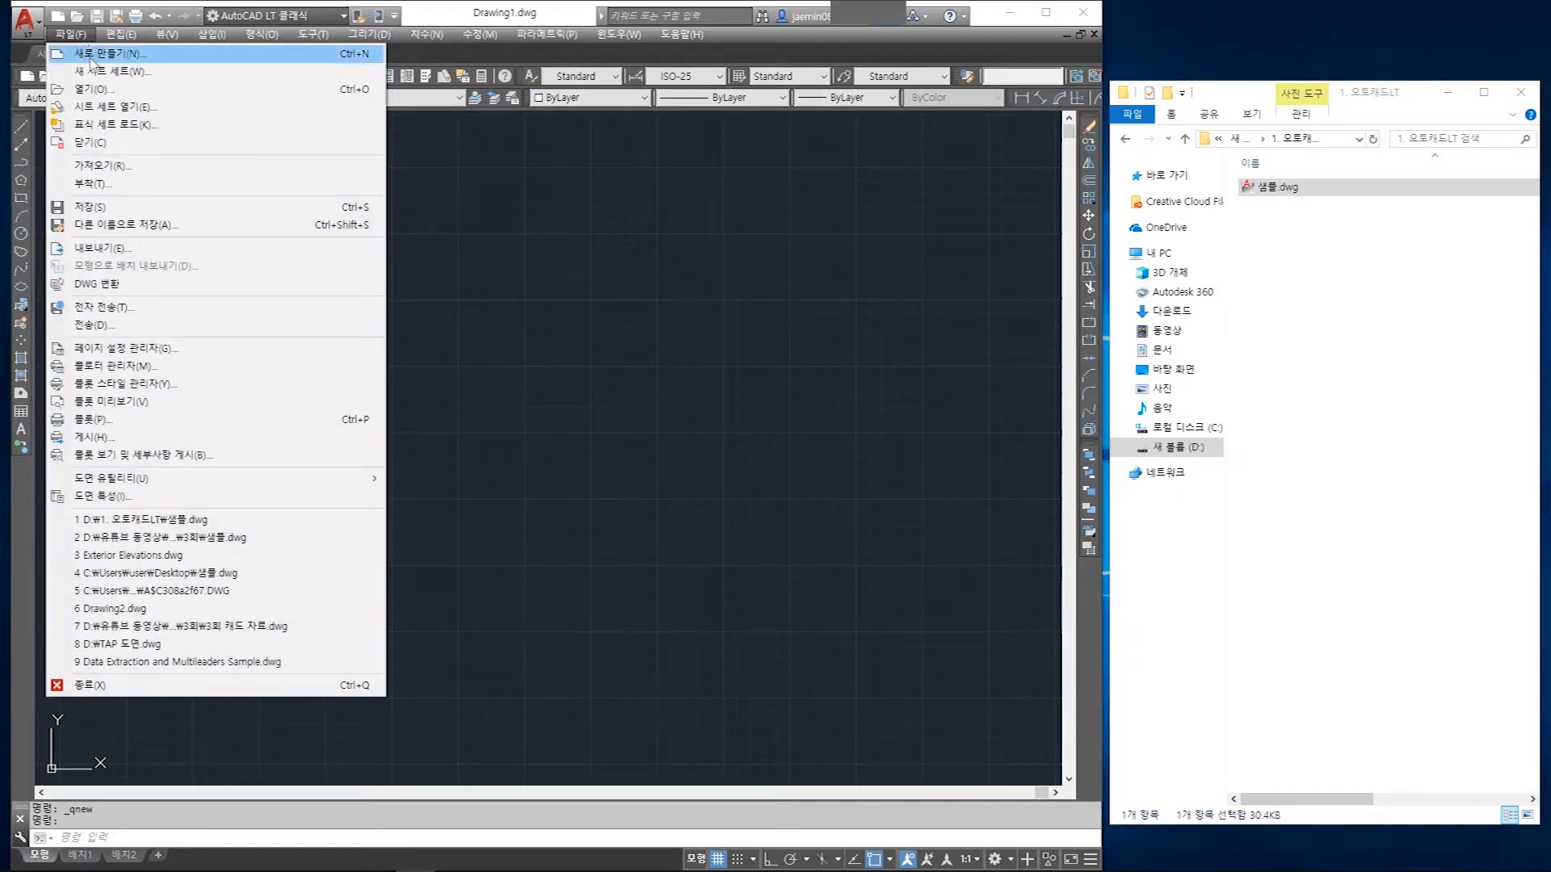
click(90, 89)
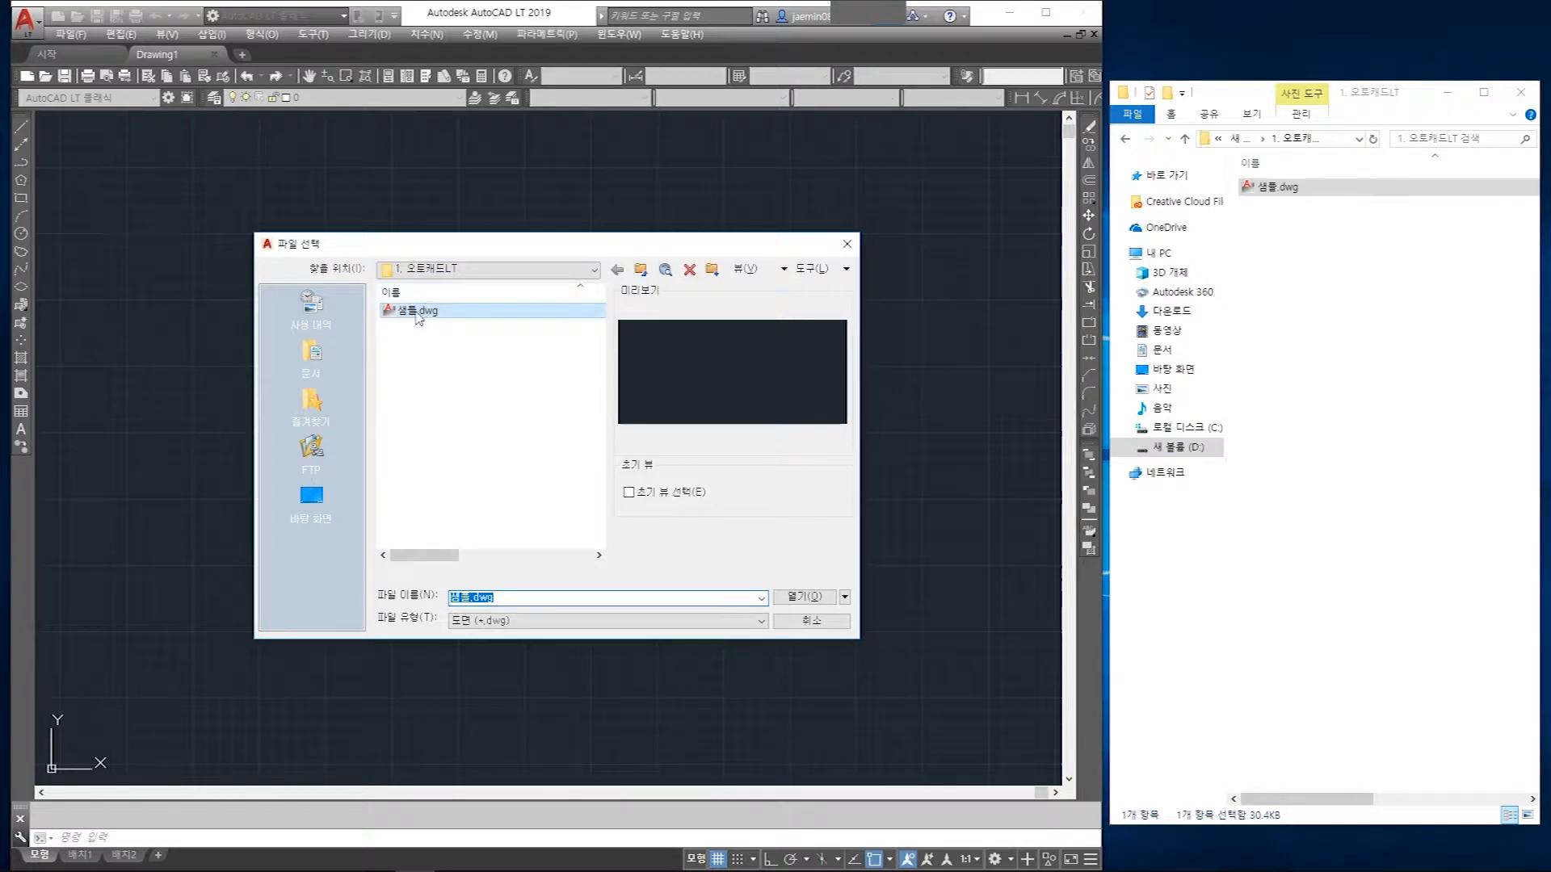
click(846, 244)
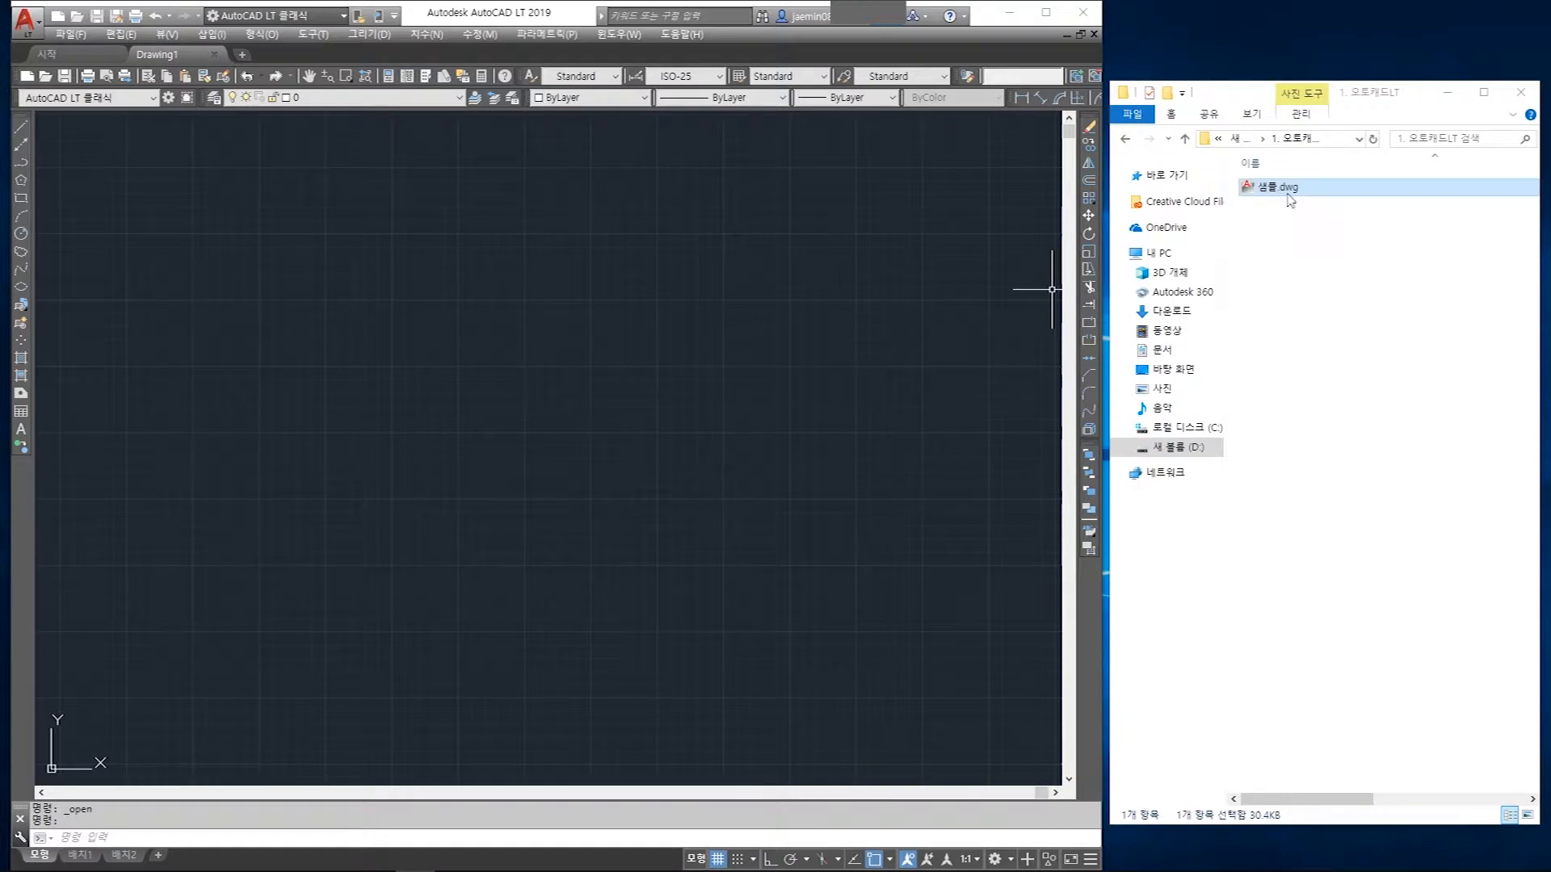
- Open 샘플.dwg in AutoCAD straight from the File Explorer folder, check its file path, and close the drawing again
click(1273, 190)
click(1280, 234)
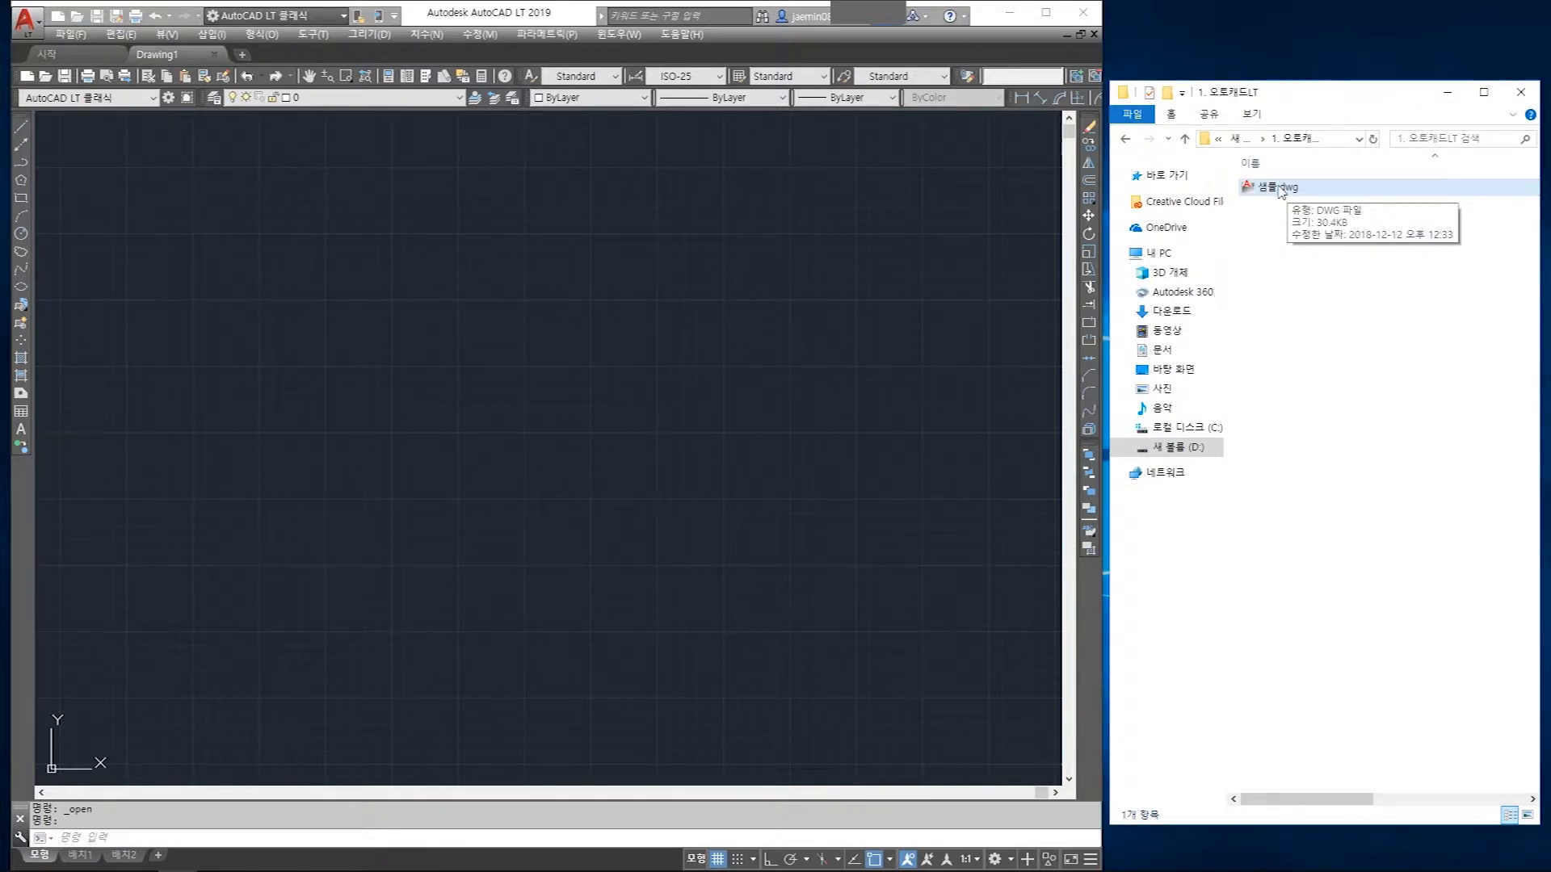
click(1274, 191)
drag(1274, 190, 502, 18)
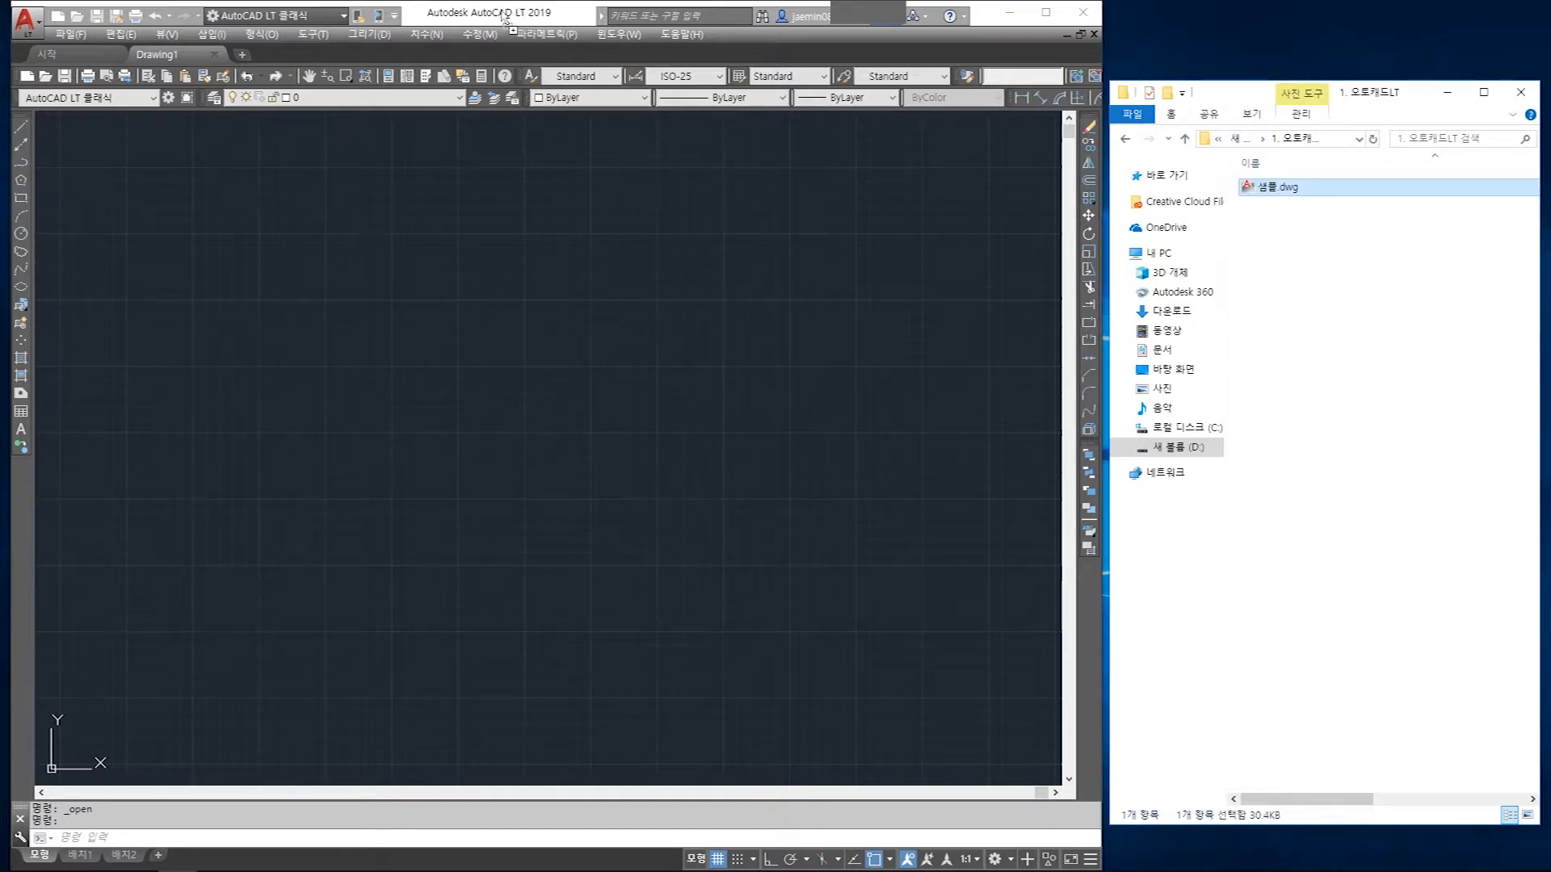
drag(501, 18, 502, 17)
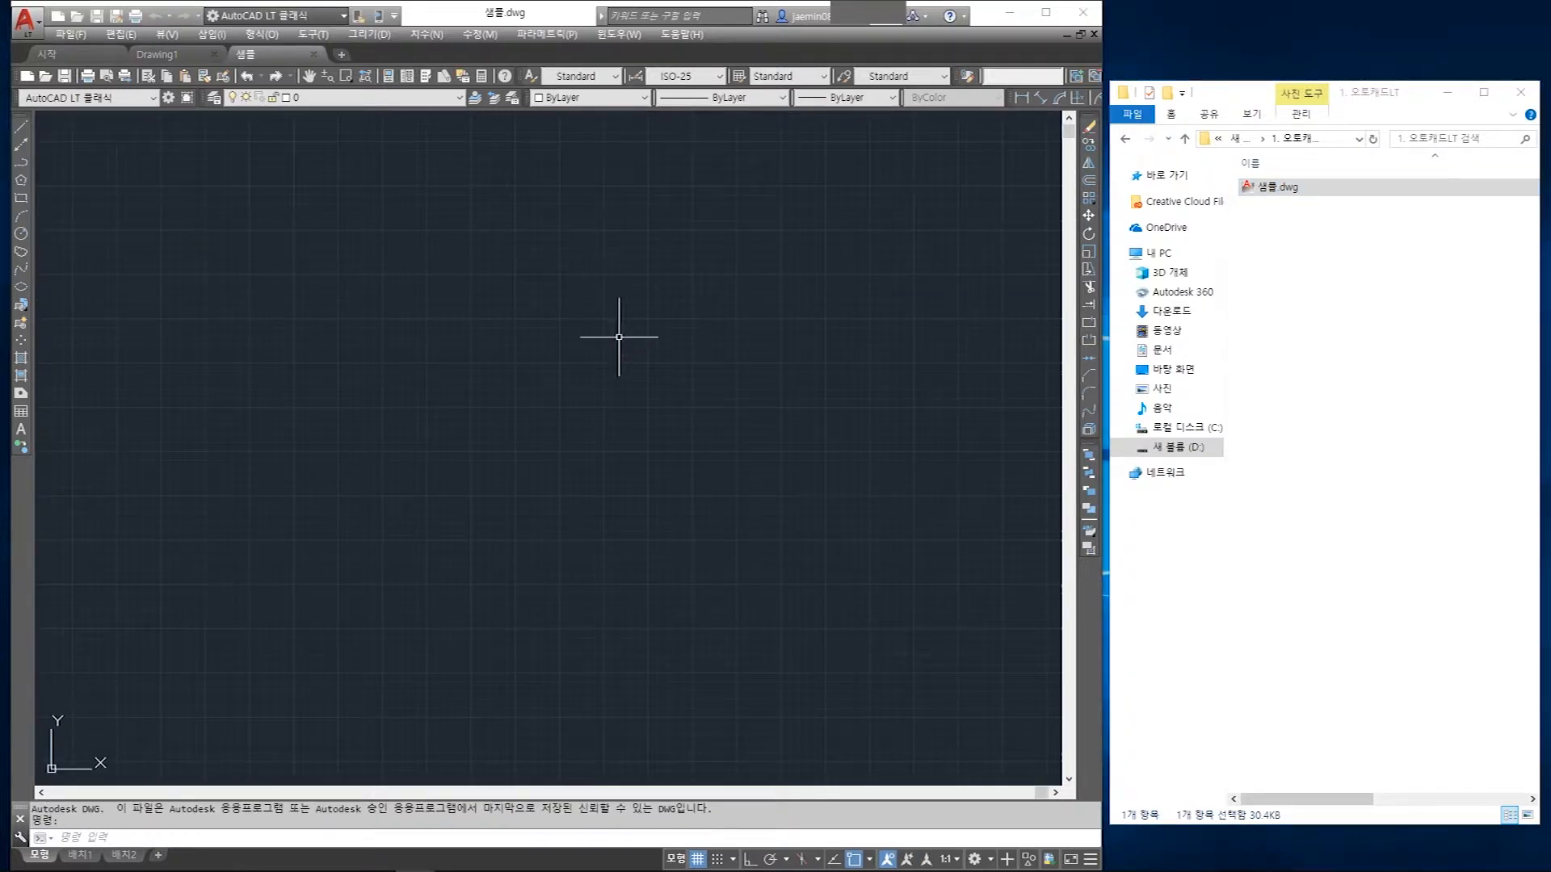
mouse_move(240, 54)
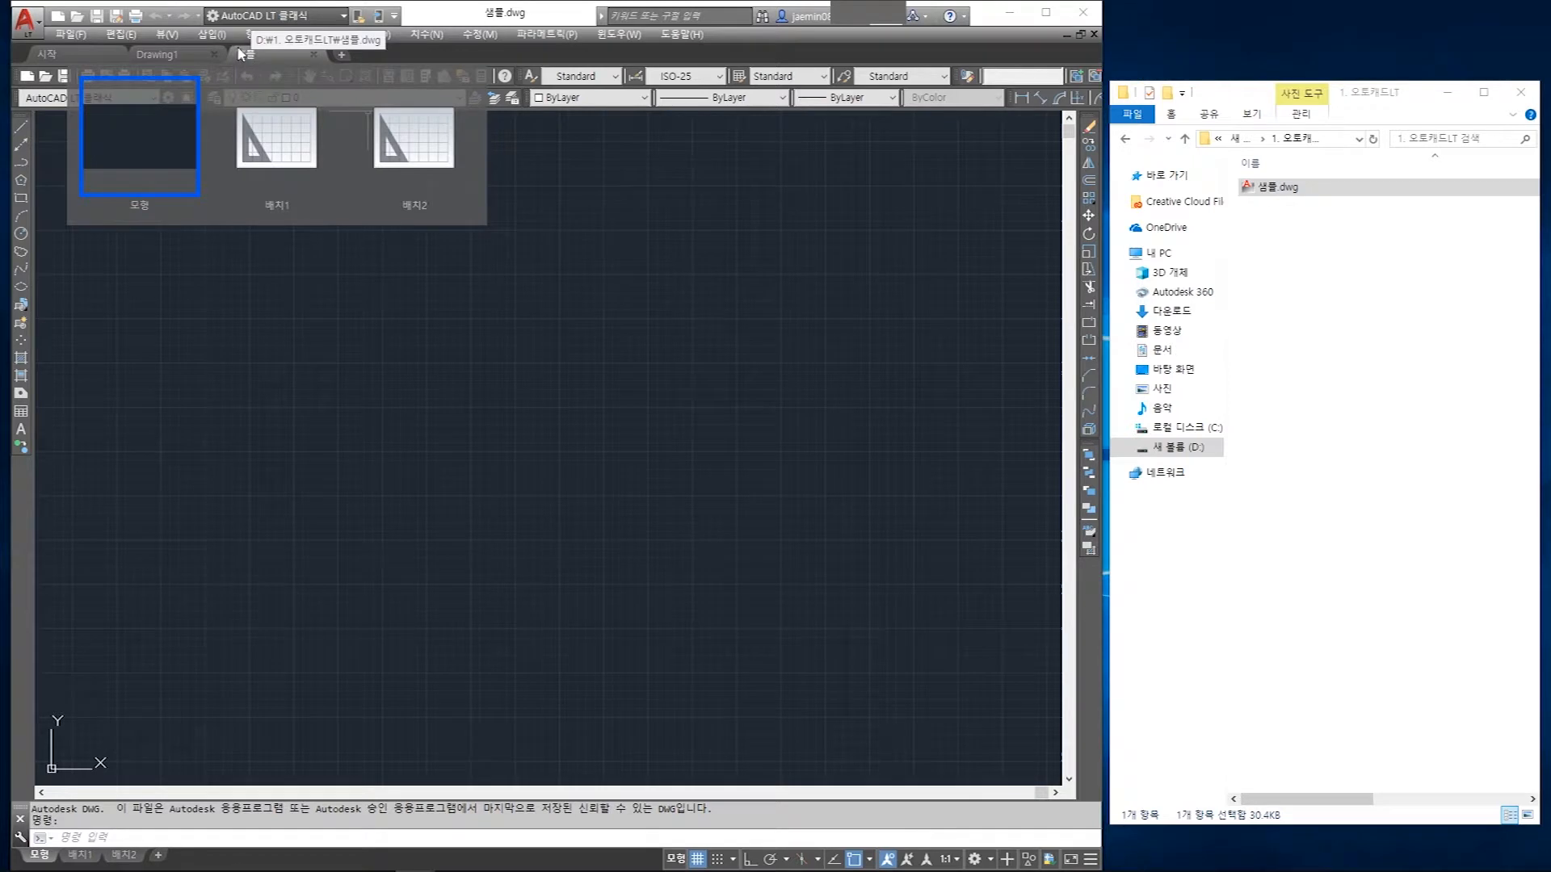
click(312, 54)
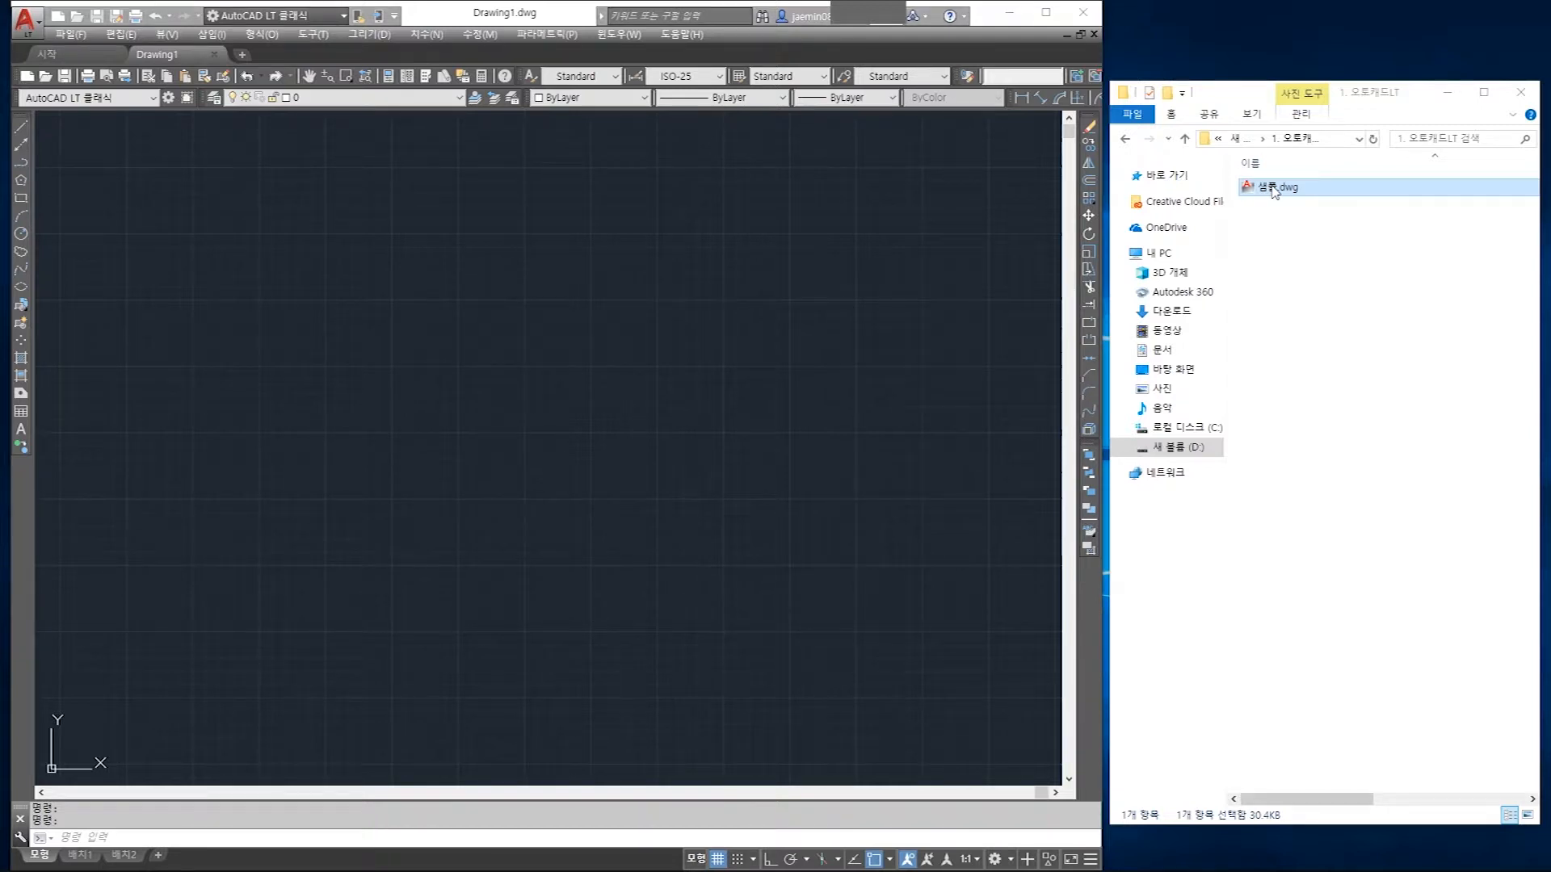
- Open 샘플.dwg in AutoCAD again from the "1. 오토캐드LT" folder in File Explorer
drag(1274, 193, 537, 816)
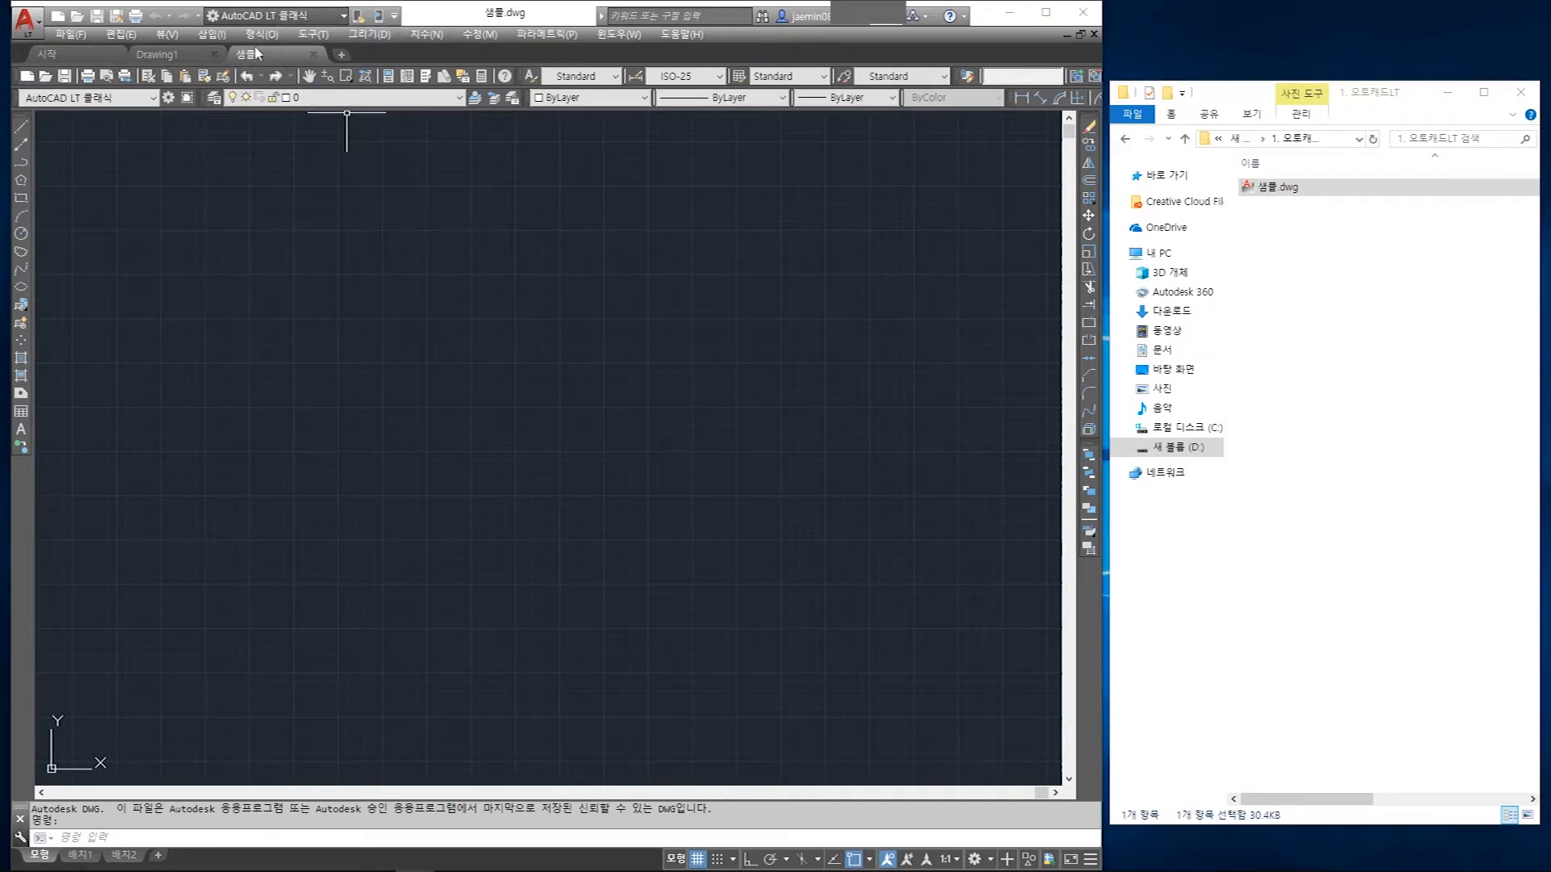
mouse_move(254, 61)
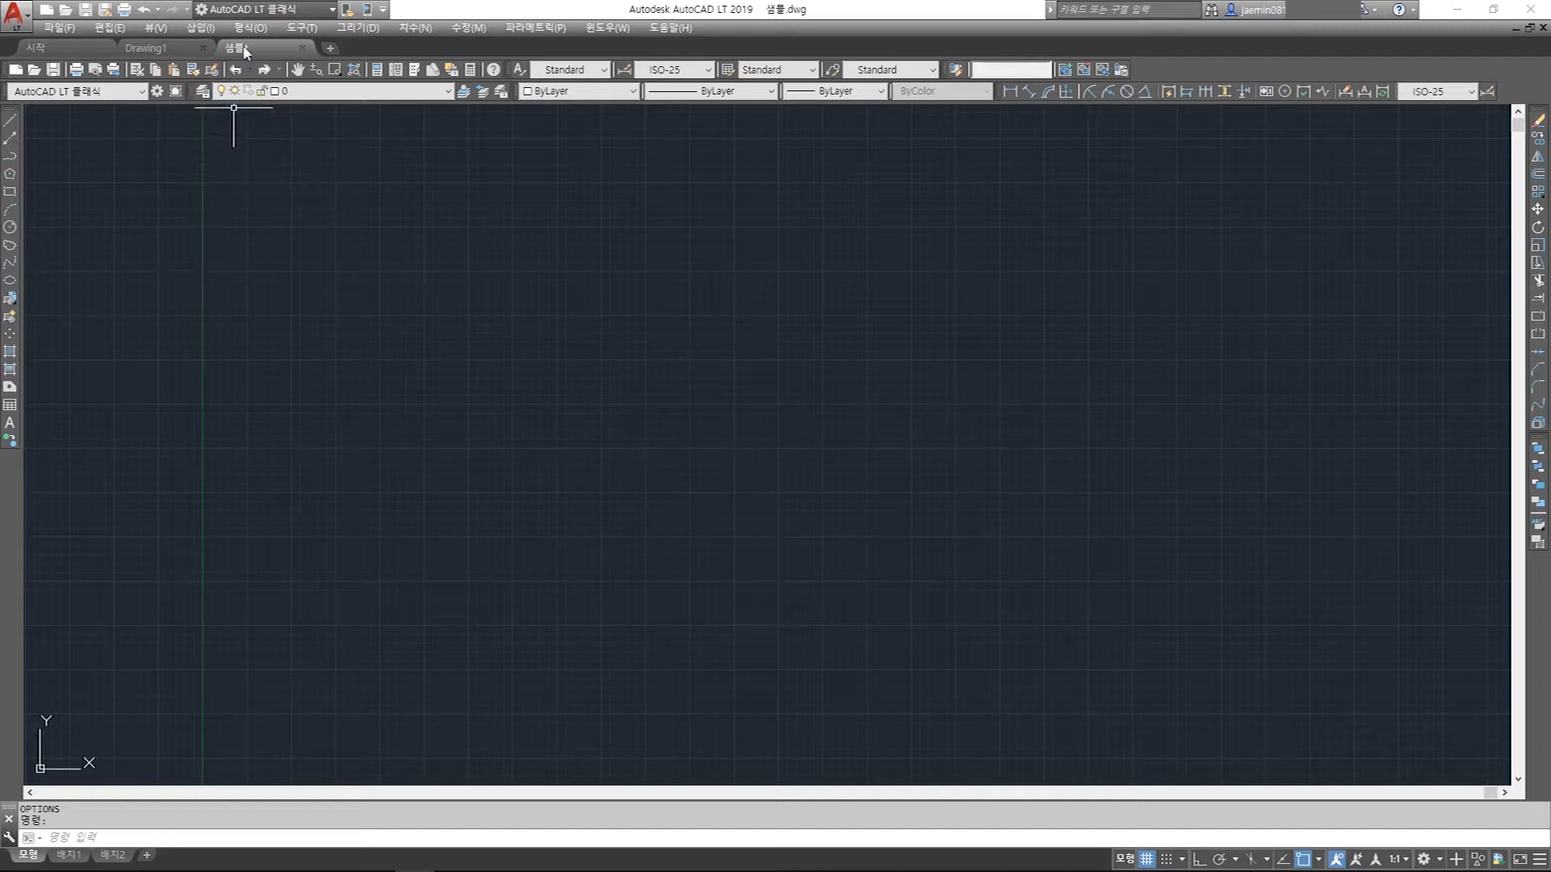
mouse_move(249, 58)
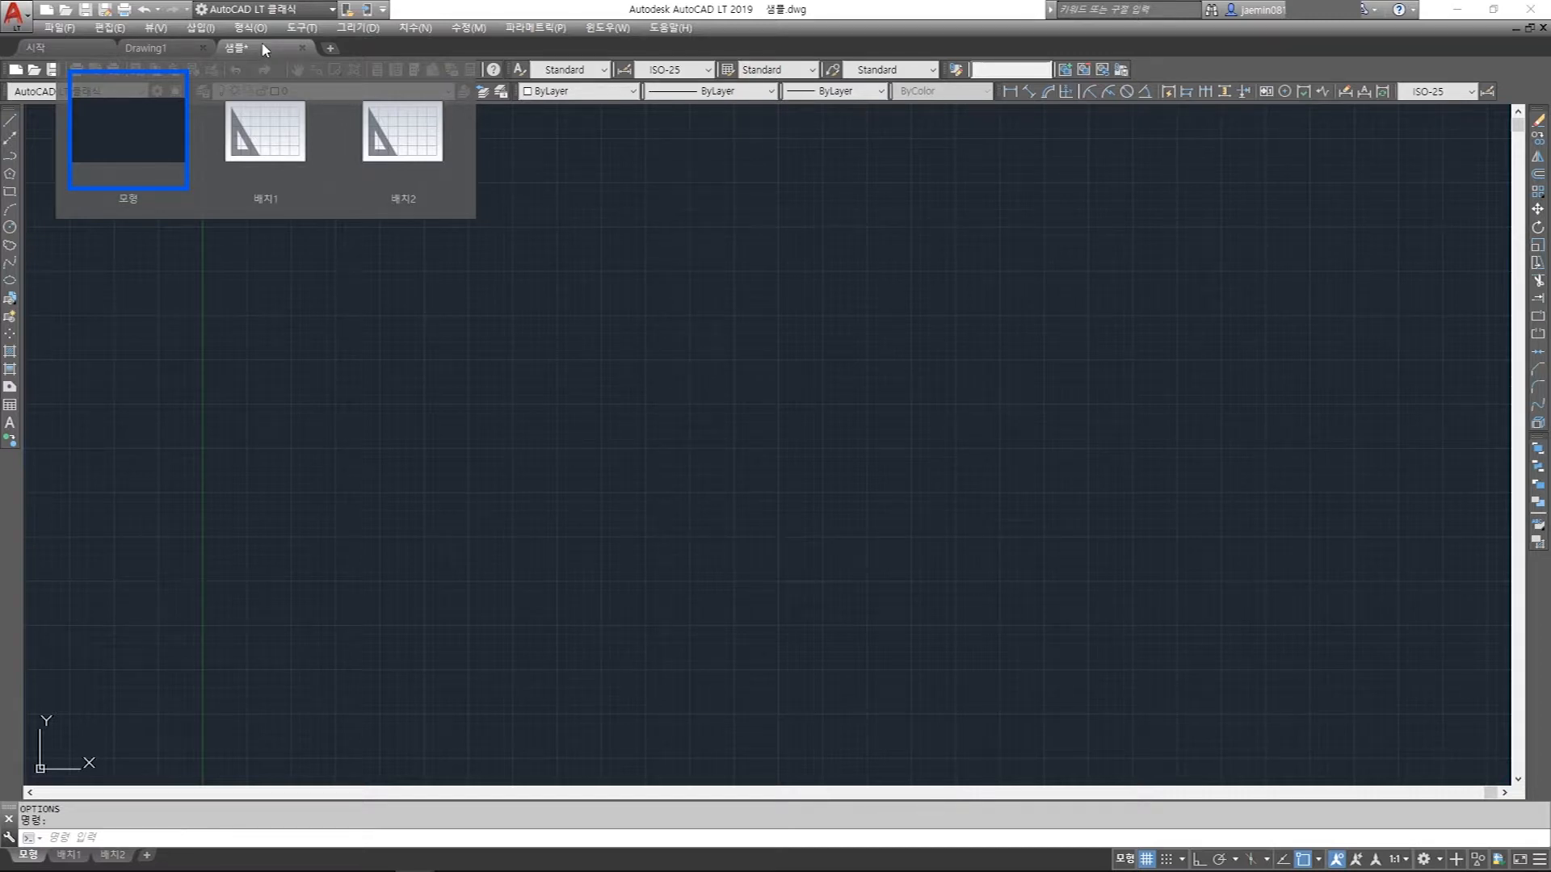
- Open the Options (OP) and look through the file and display settings before showing the open and save settings
click(641, 415)
click(616, 428)
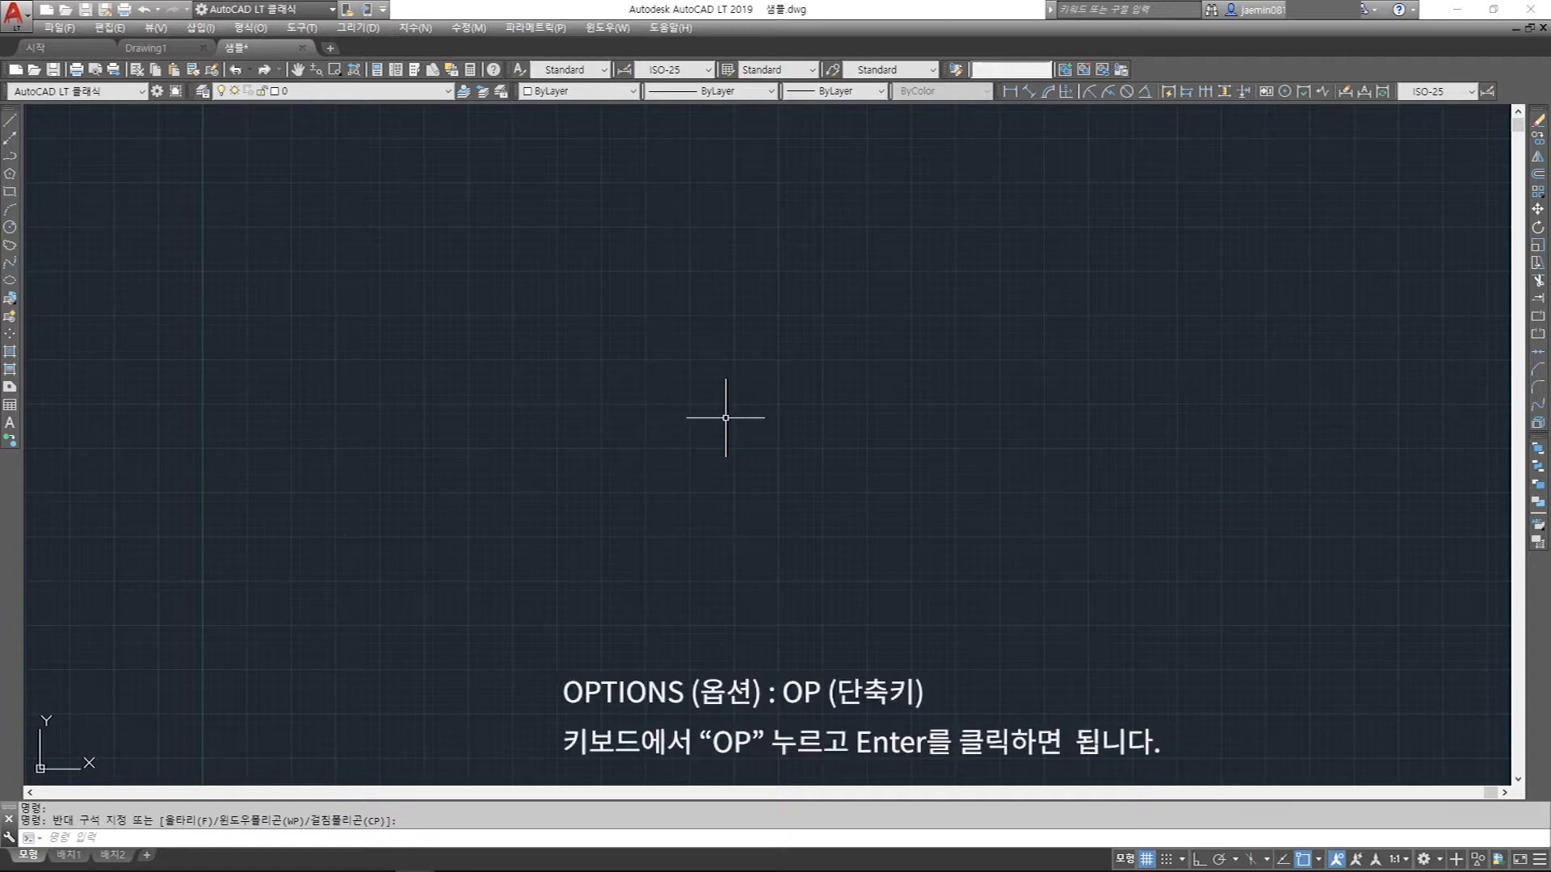
text(OP)
key(Return)
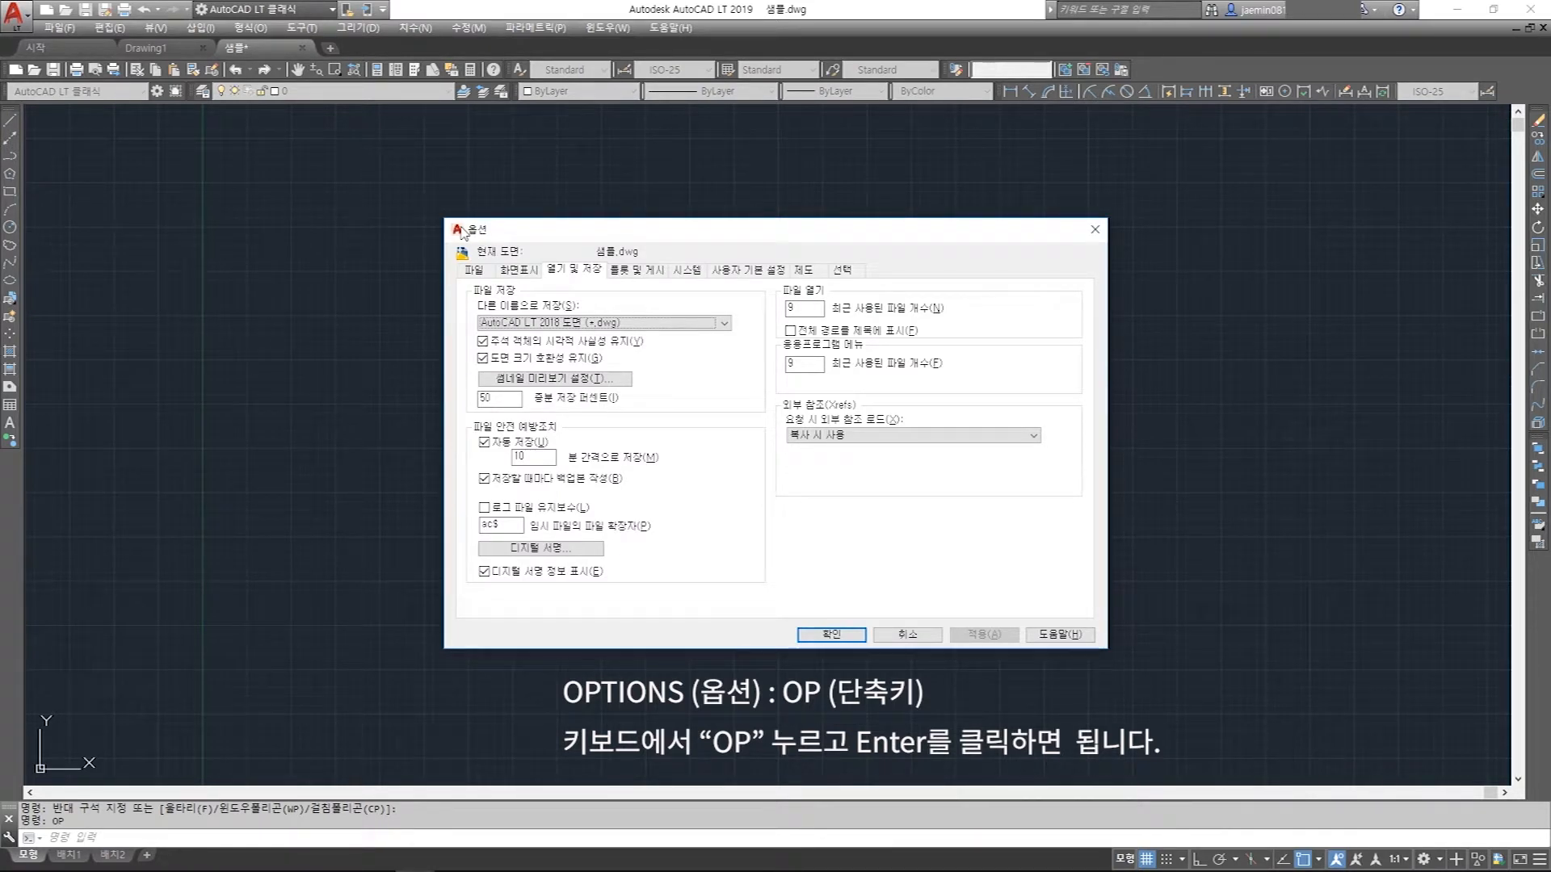
click(477, 270)
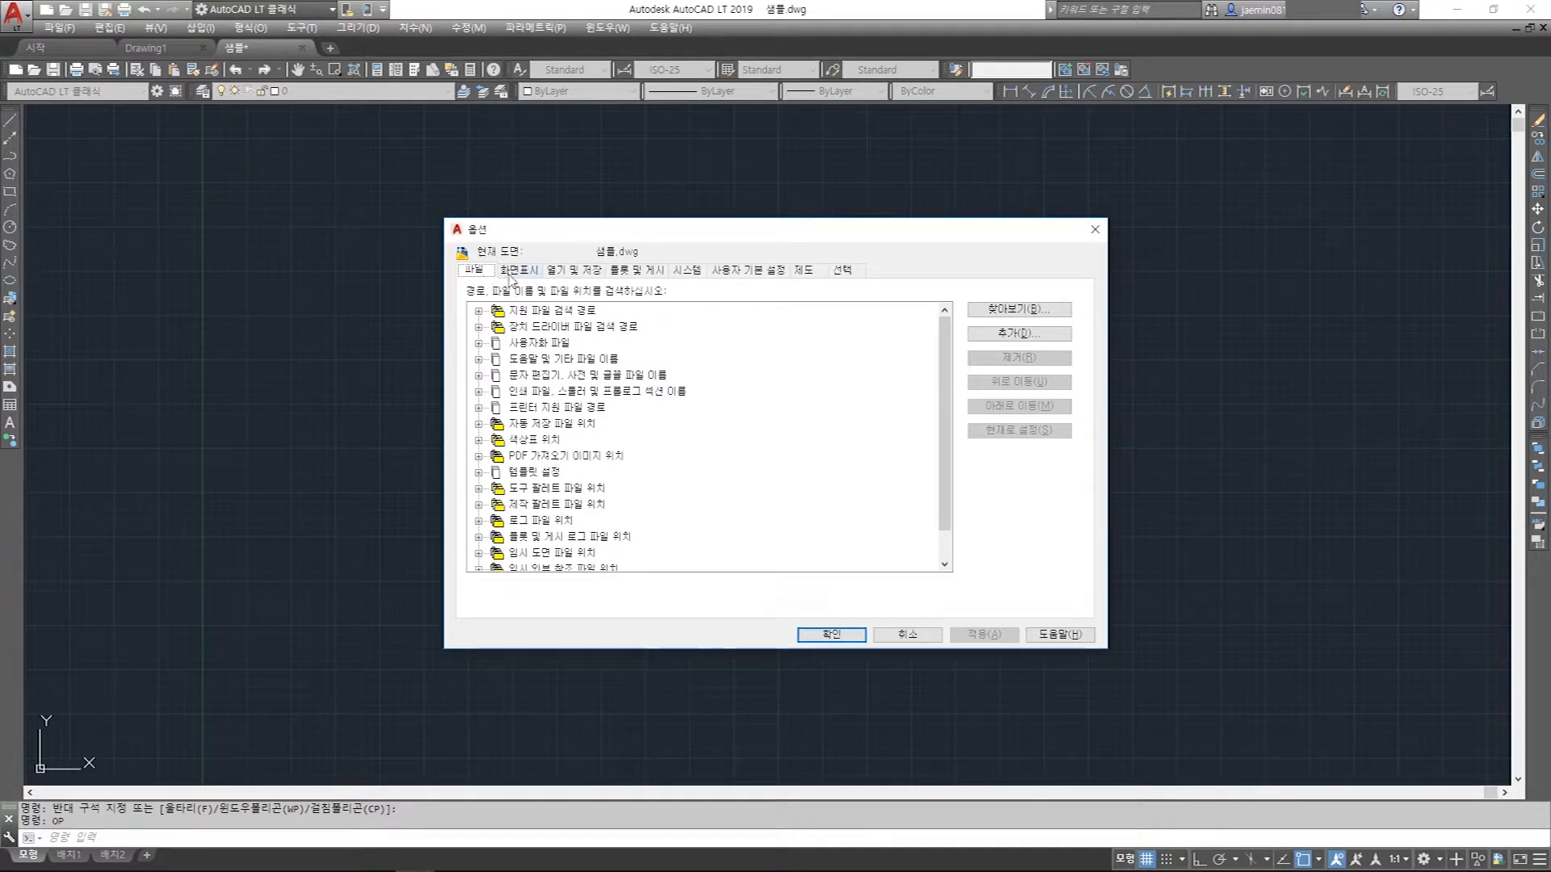
click(509, 274)
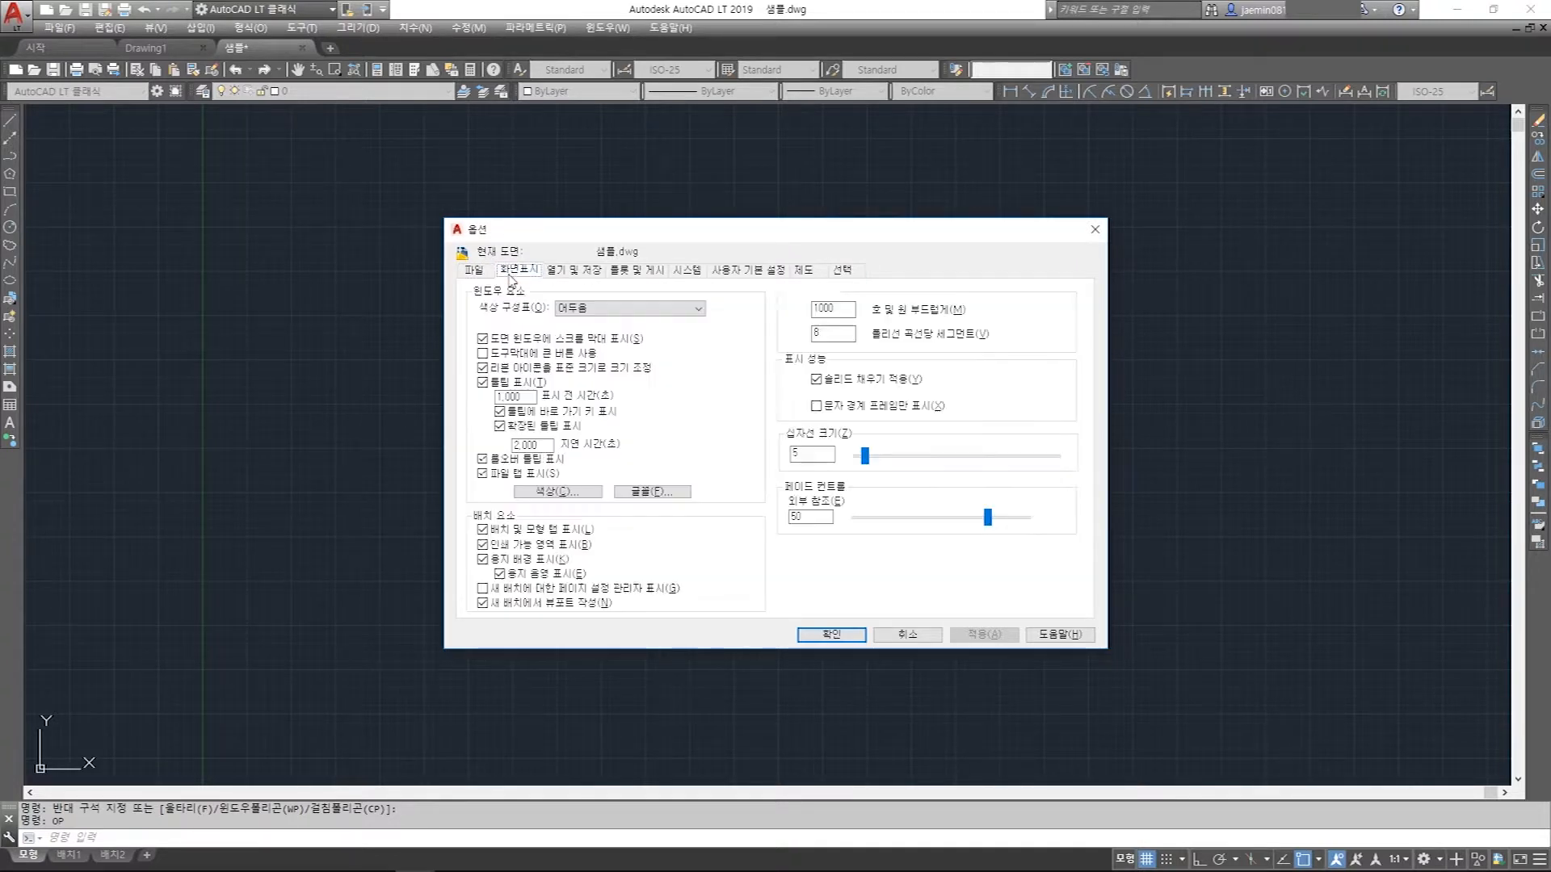
click(576, 274)
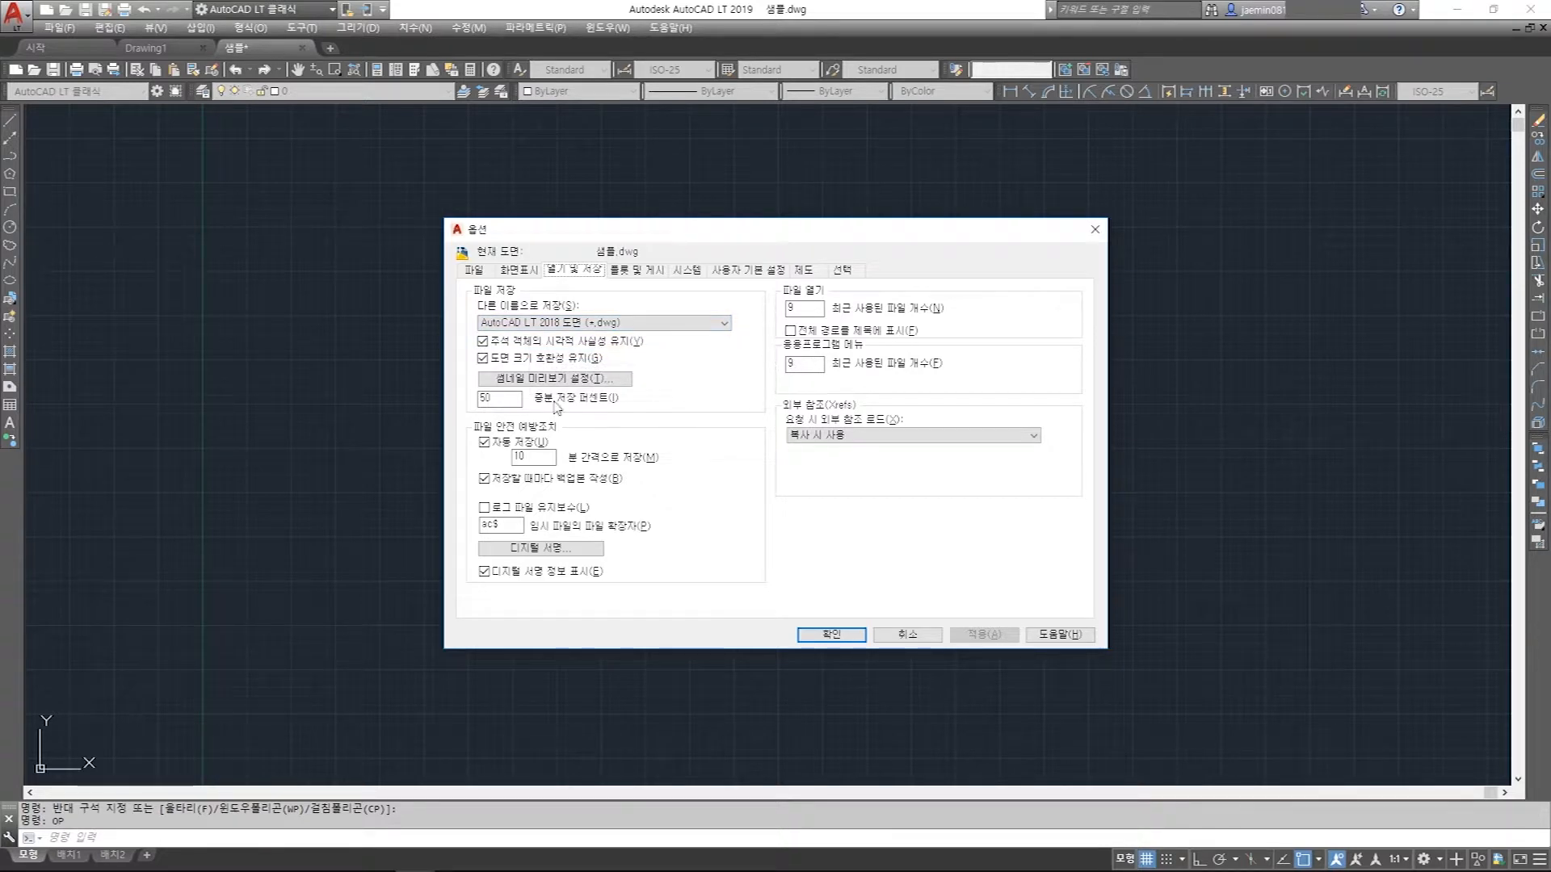
- Set the default save format to AutoCAD 2004/LT2004 도면 (*.dwg) after trying AutoCAD 2010/lt2010 DXF
click(630, 325)
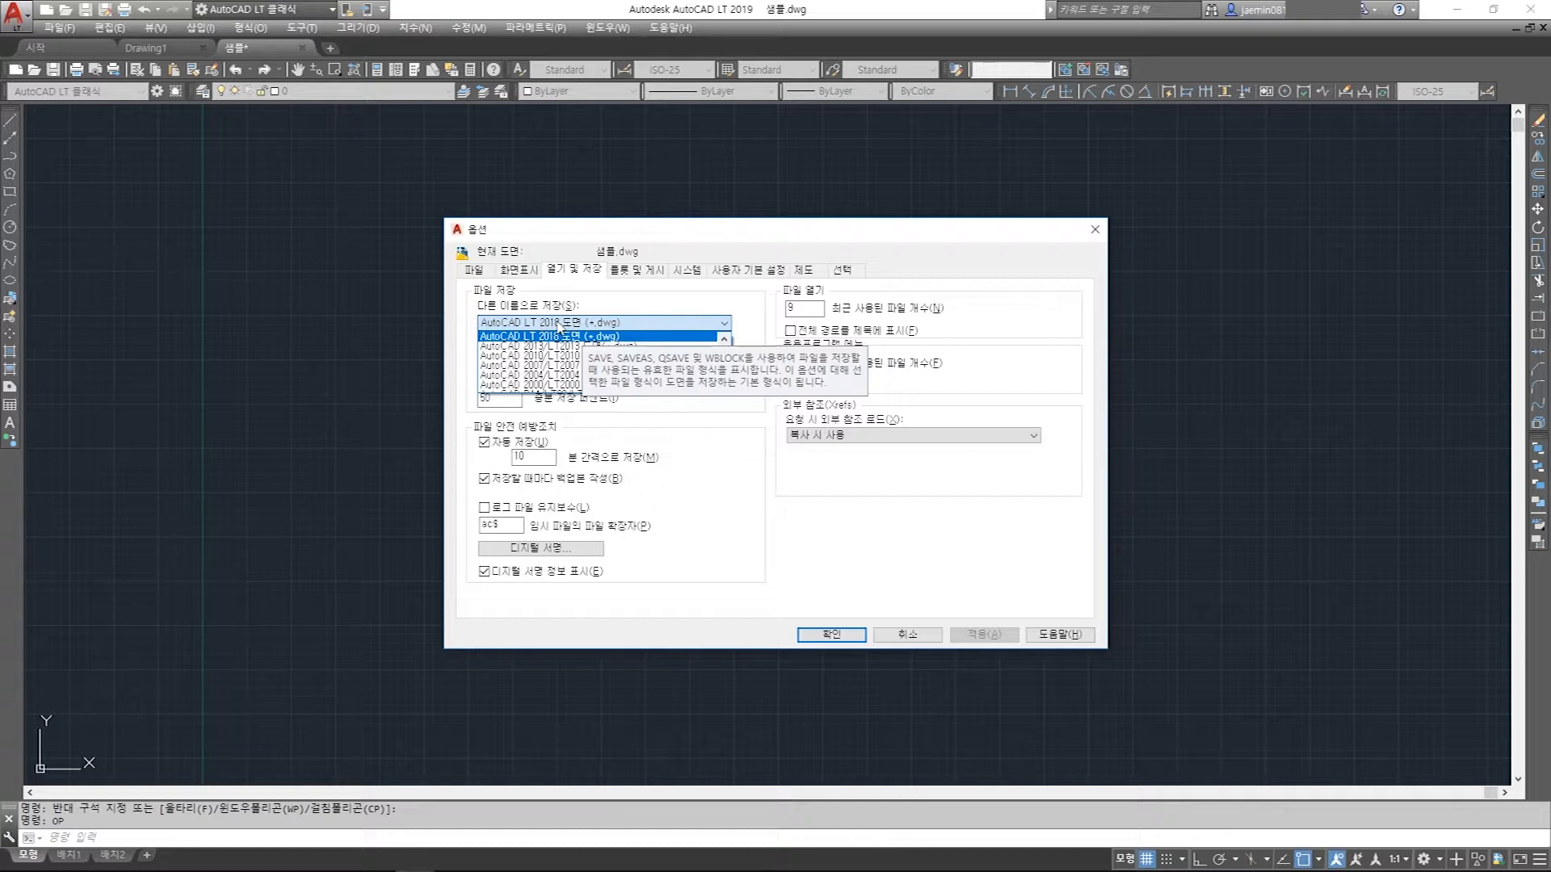
scroll(638, 367, down, 2)
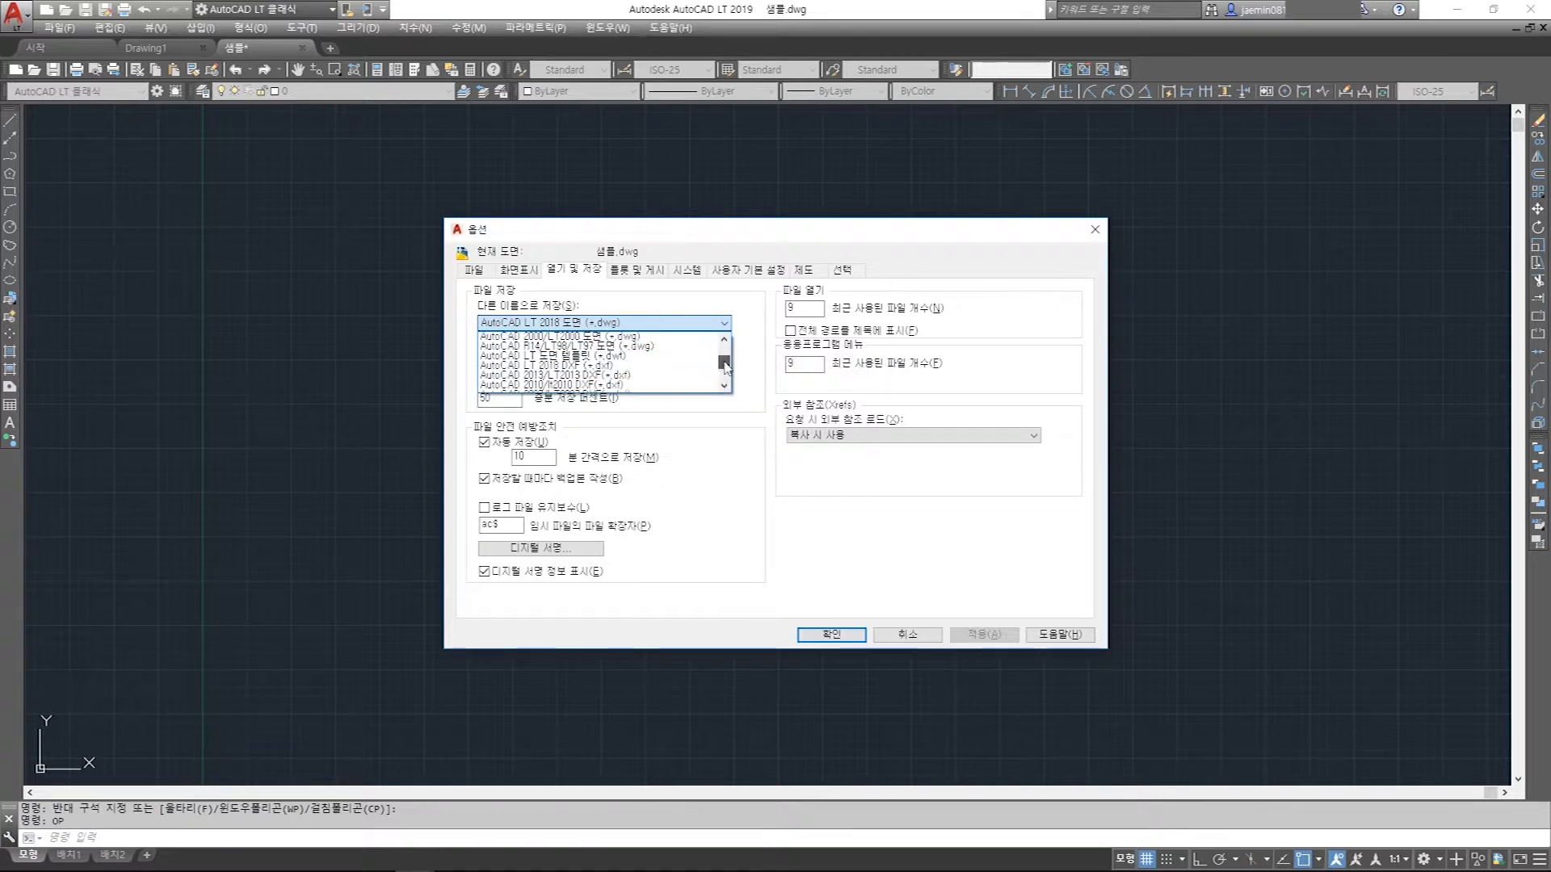
click(600, 375)
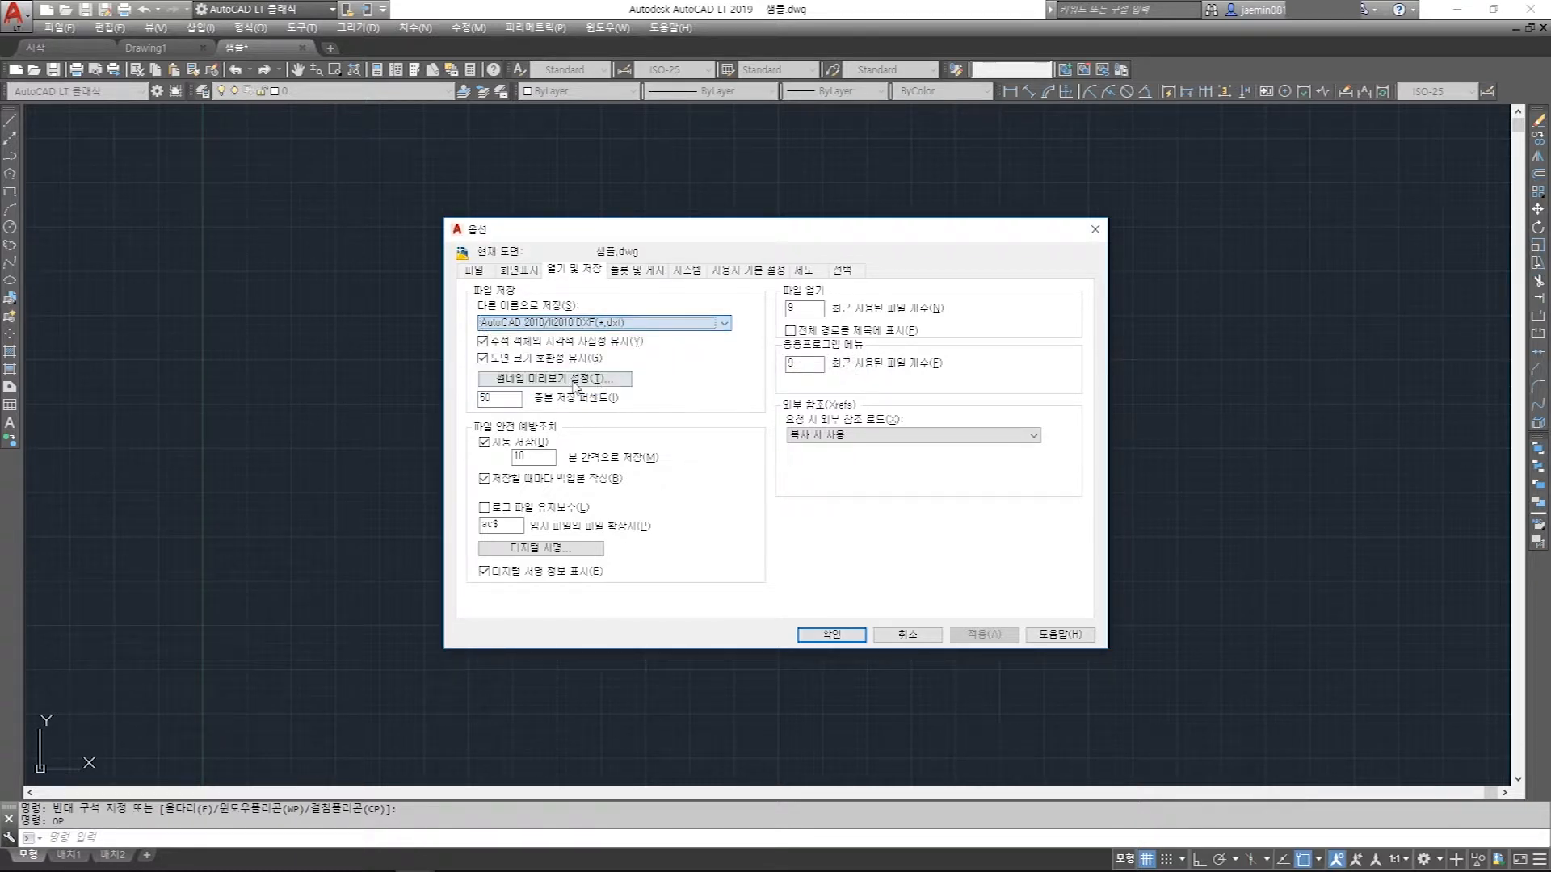
click(675, 323)
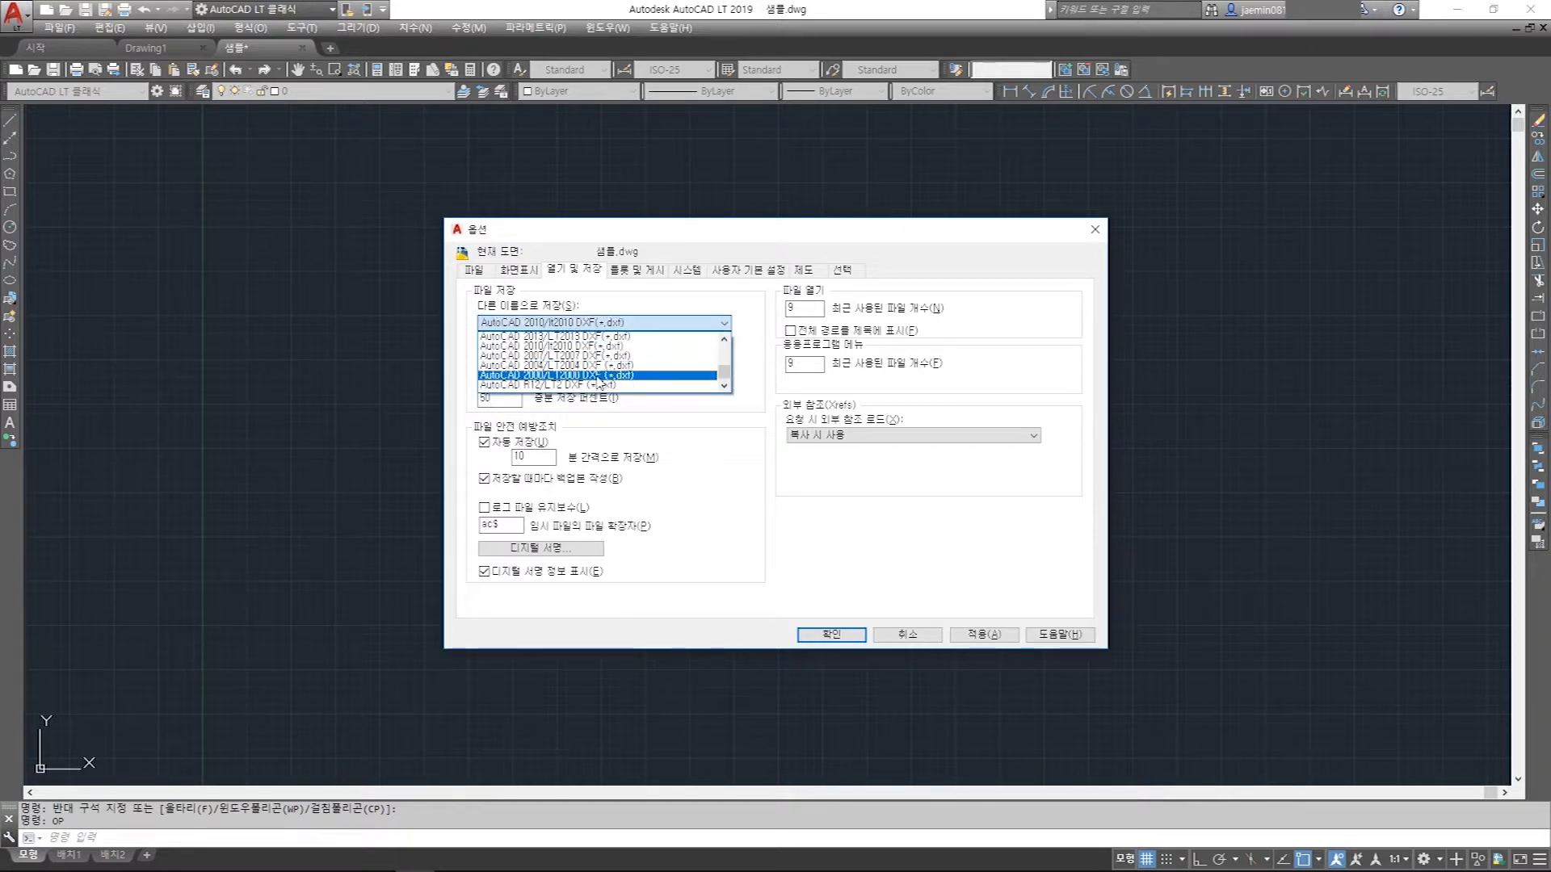
scroll(607, 362, up, 2)
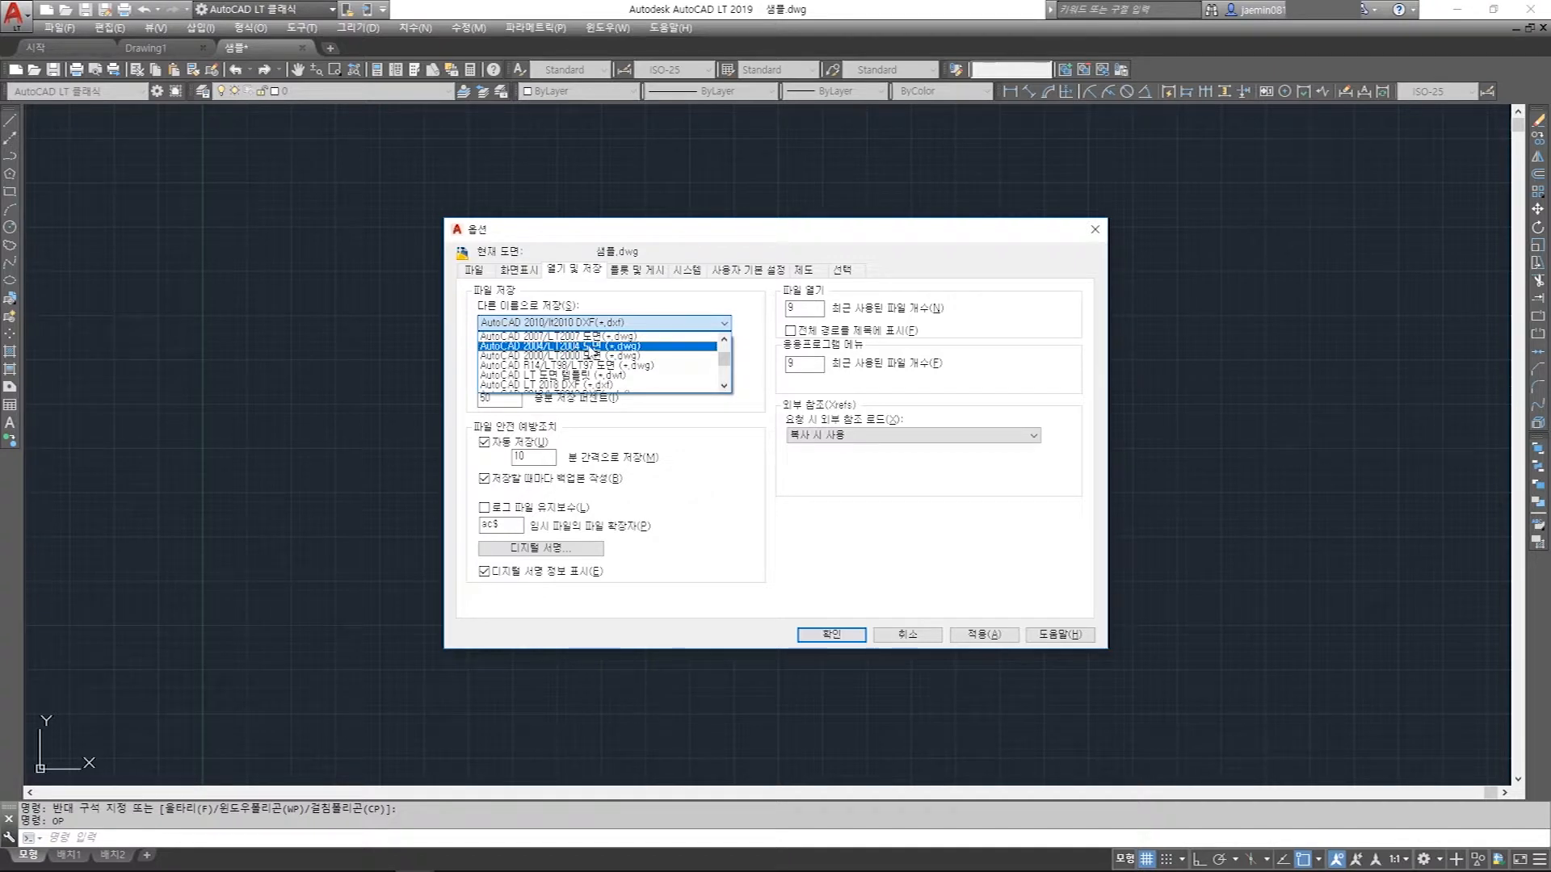
click(614, 348)
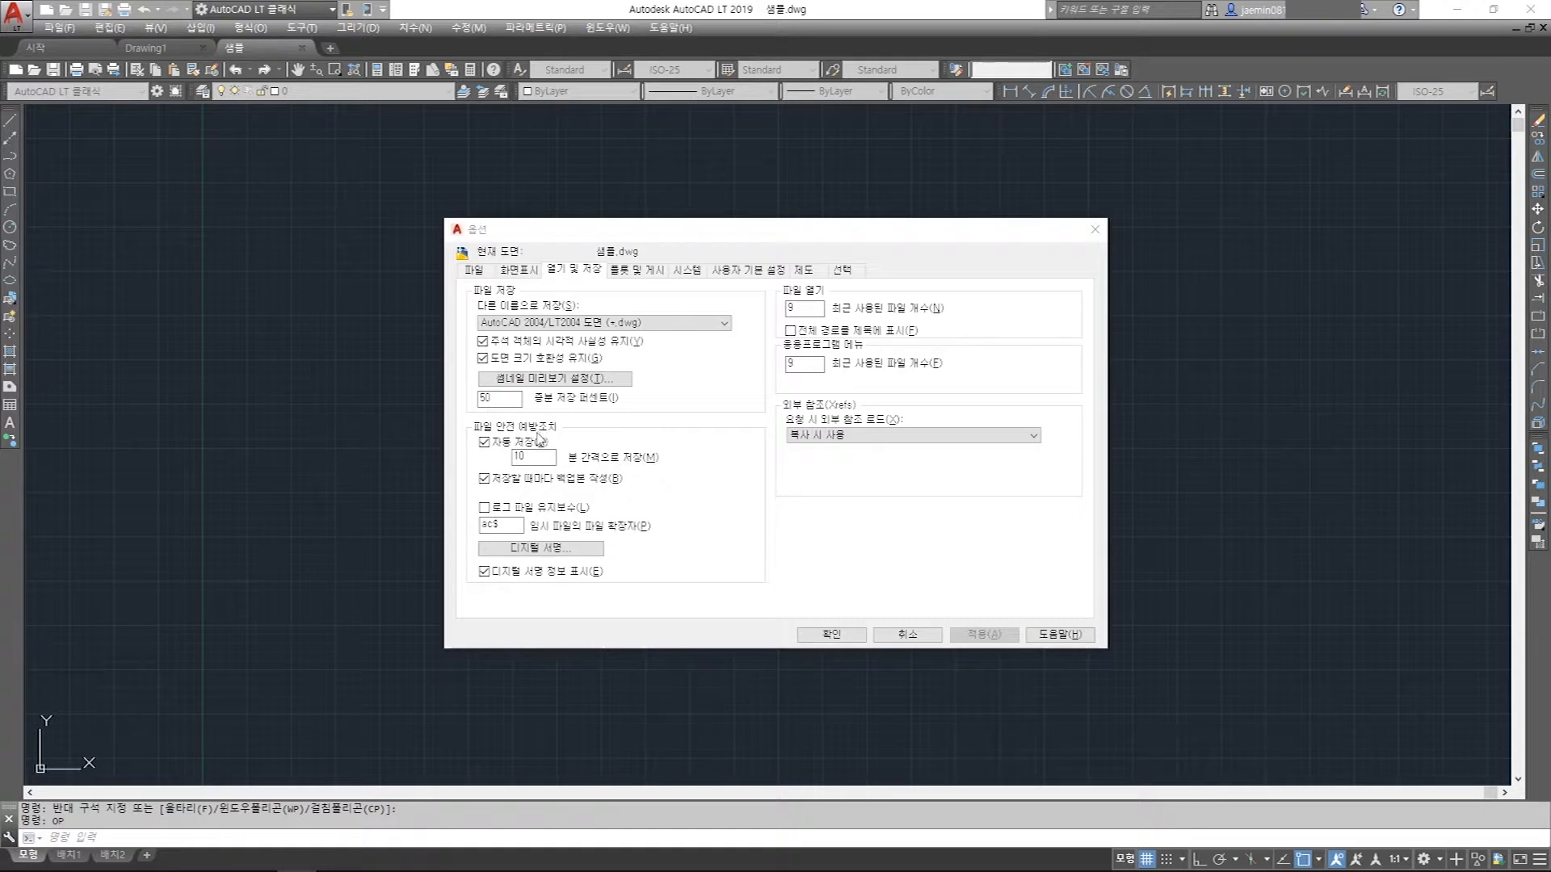
- Keep automatic saving enabled, try a 20-minute interval, set it to 10 minutes, and apply and close the options
click(485, 445)
click(485, 445)
double_click(514, 457)
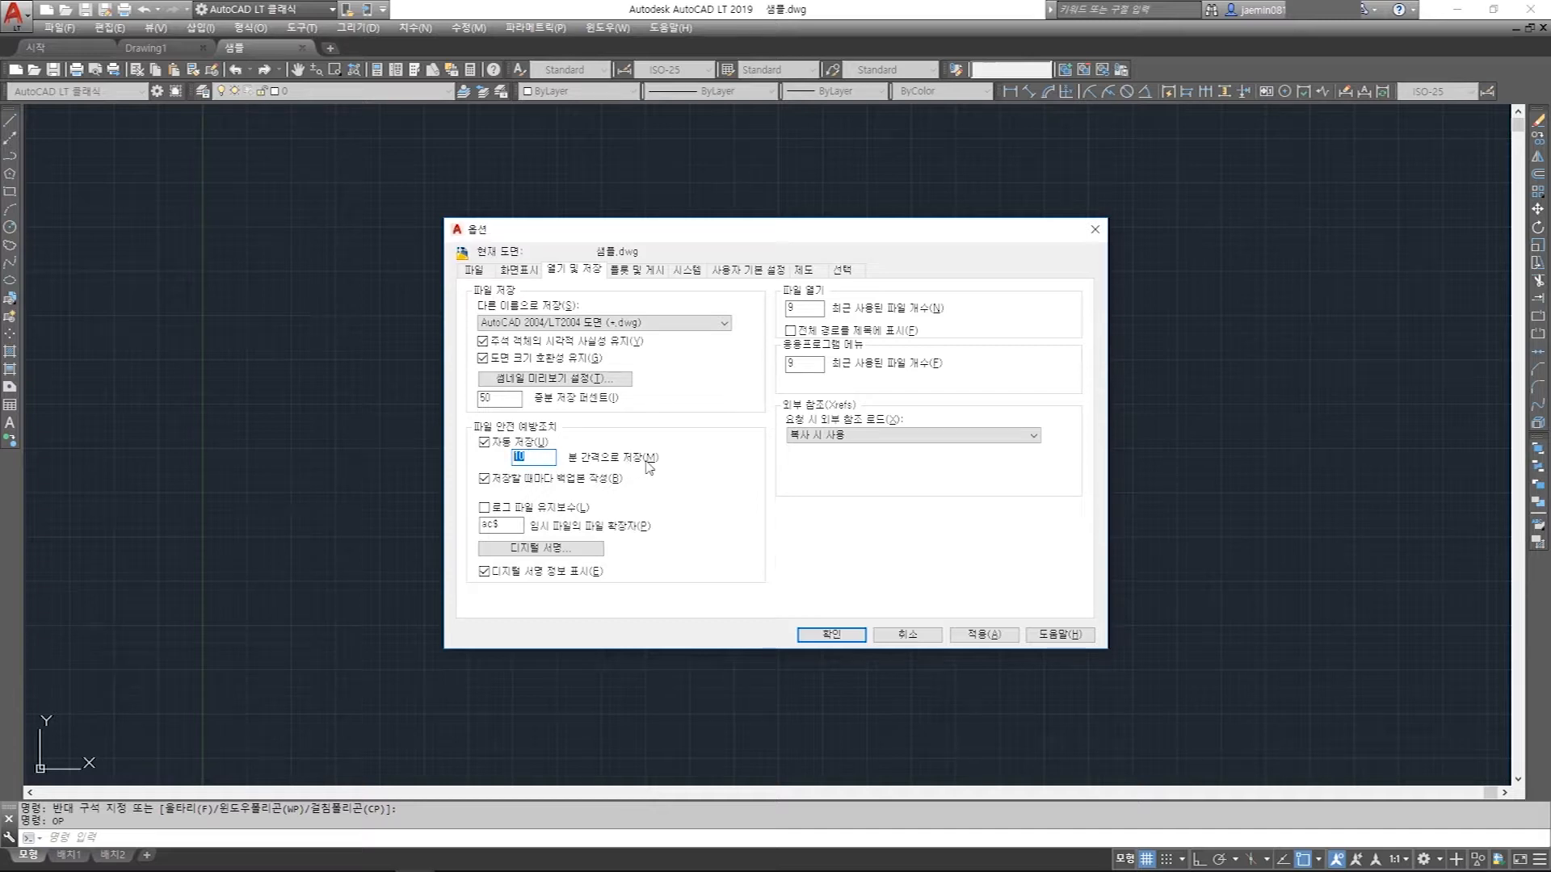
text(20)
drag(528, 457, 478, 463)
text(10)
click(984, 636)
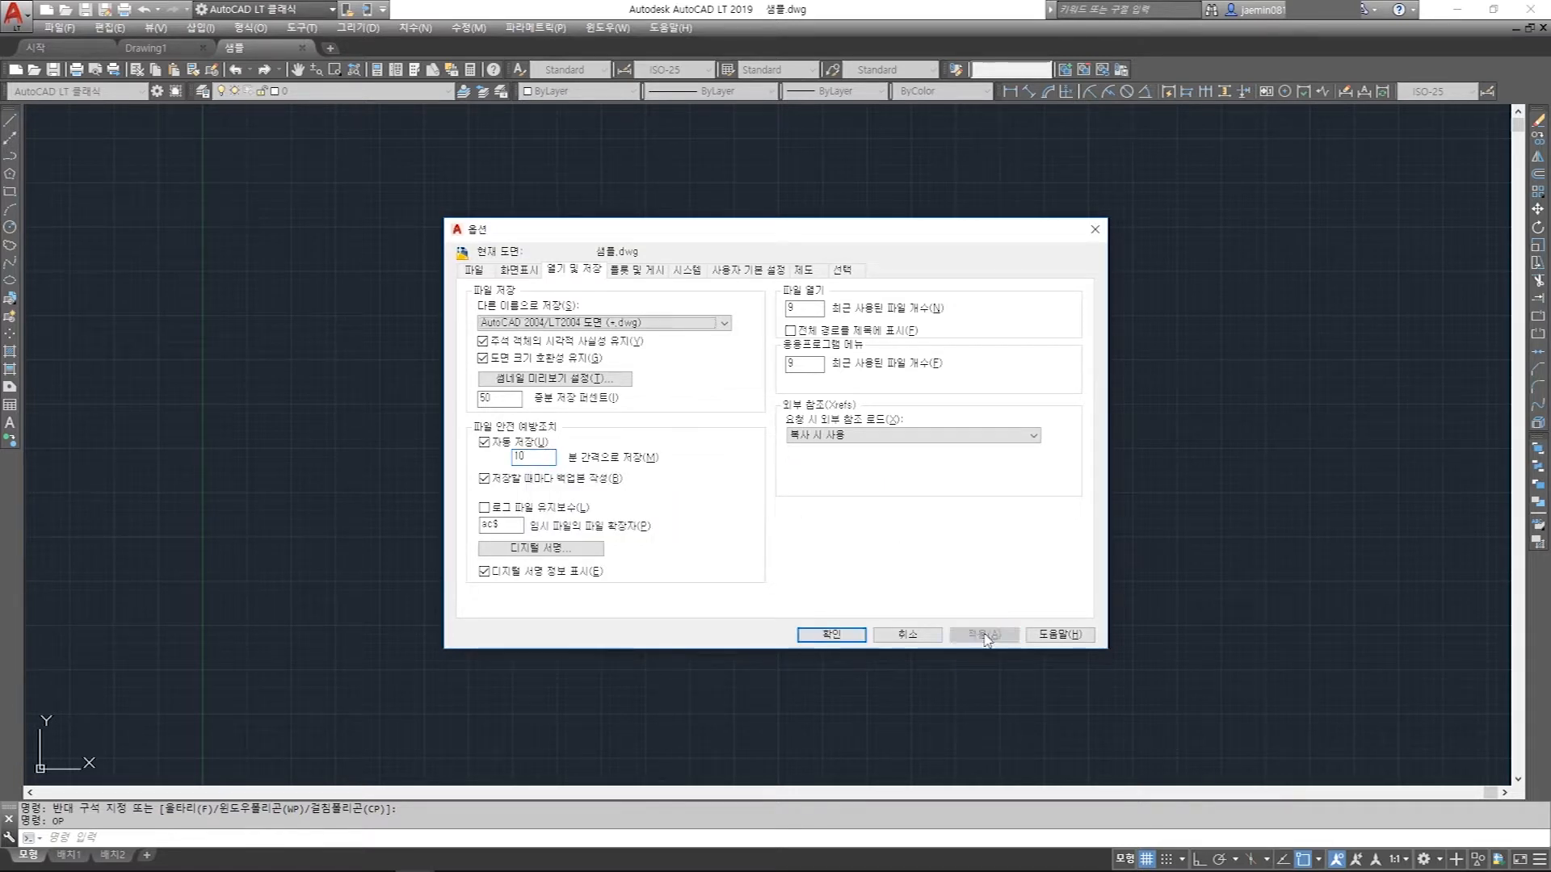
click(835, 634)
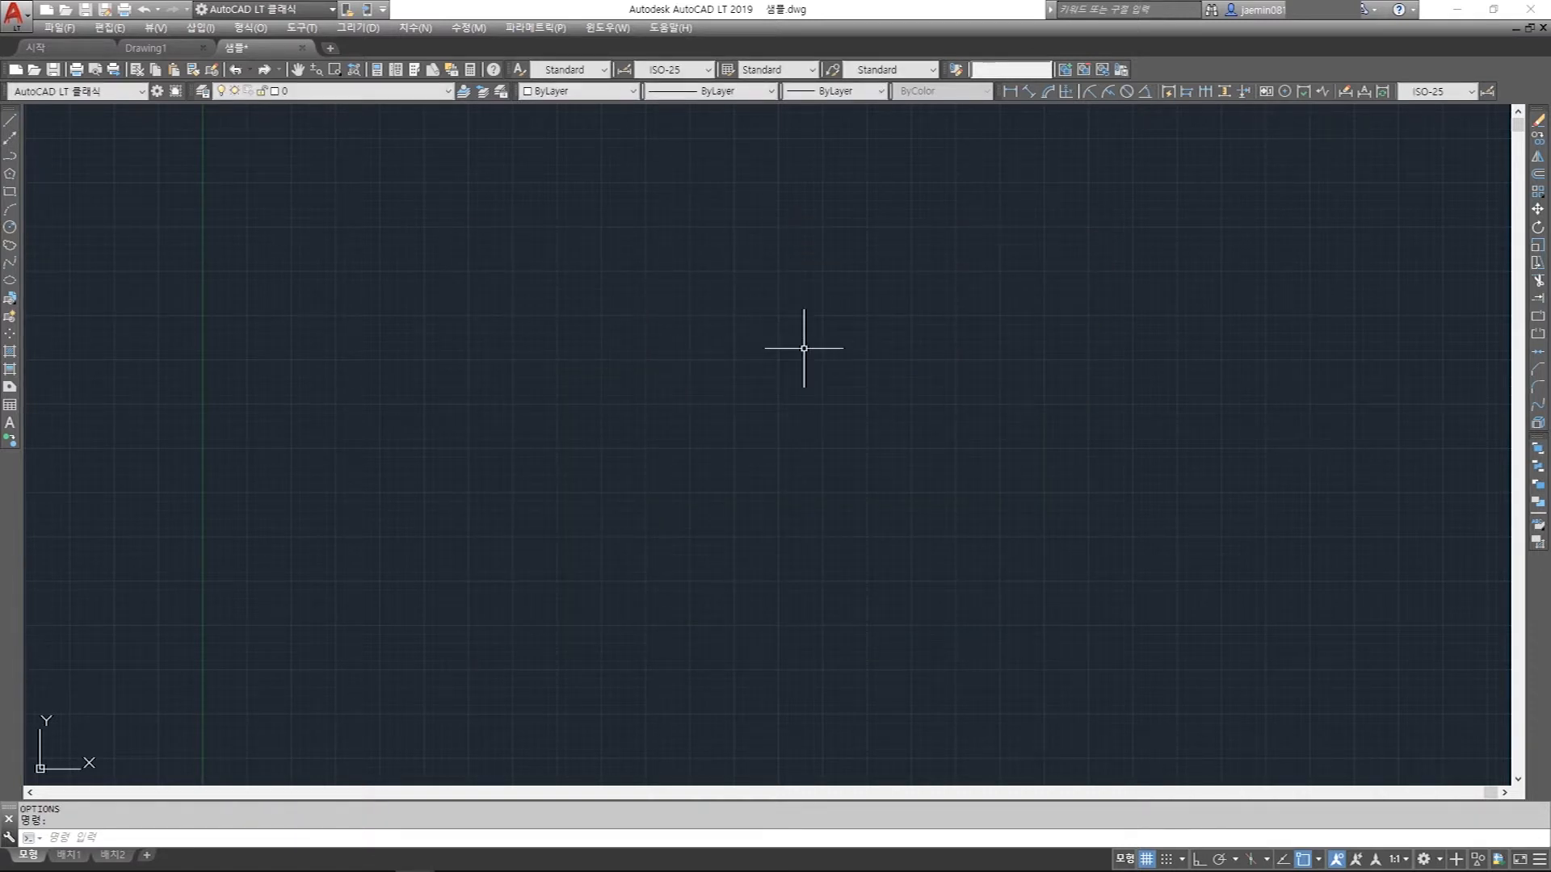
- Switch between the Drawing1 and 샘플 drawings to compare their save status, ending on 샘플
mouse_move(257, 50)
click(165, 48)
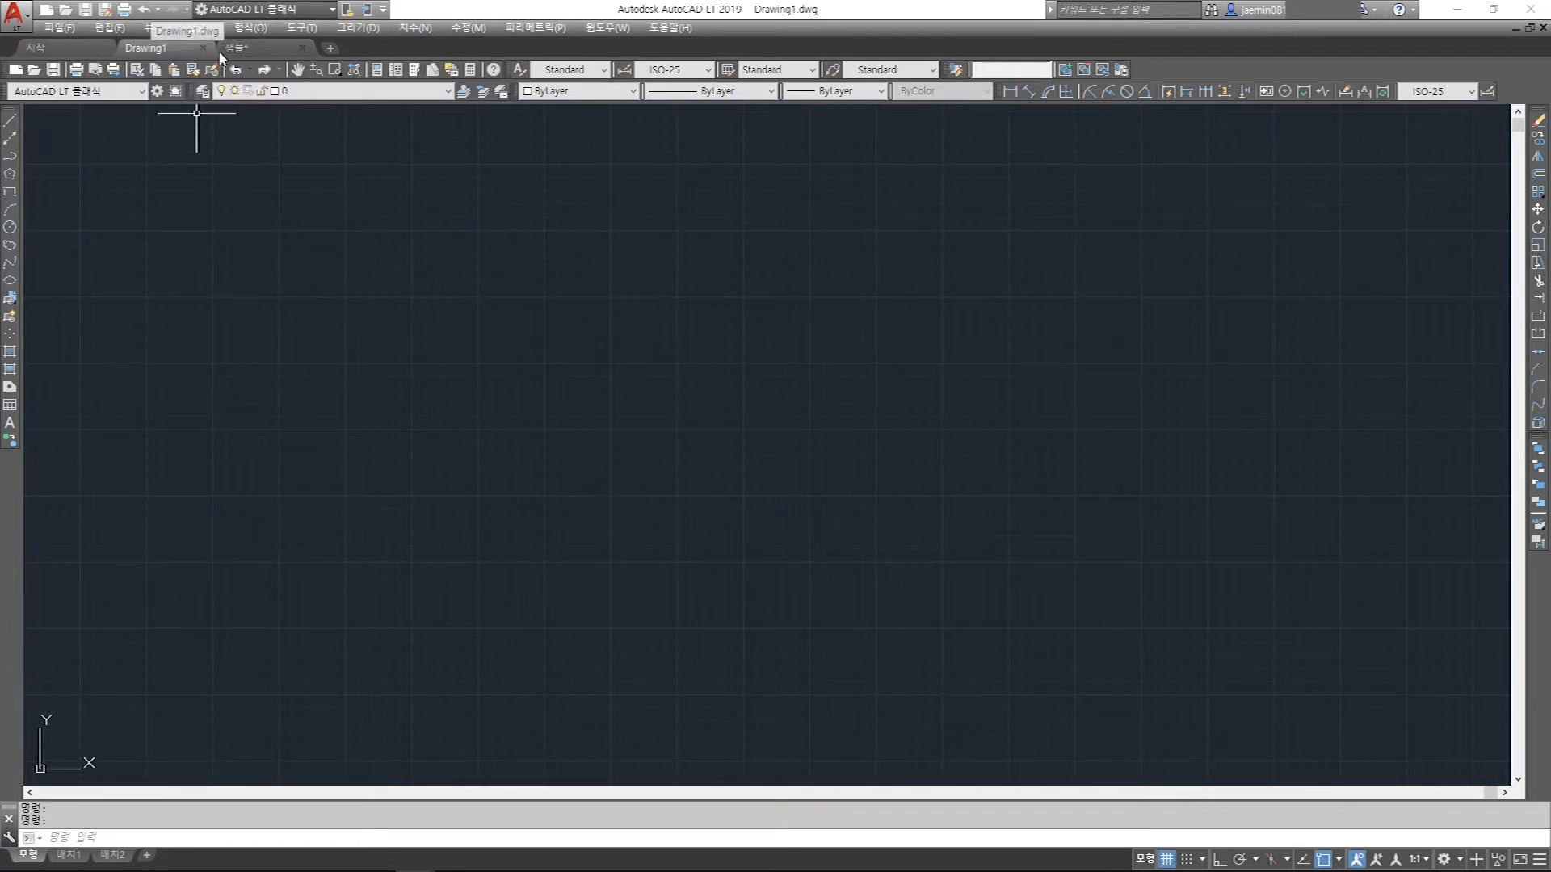
mouse_move(181, 55)
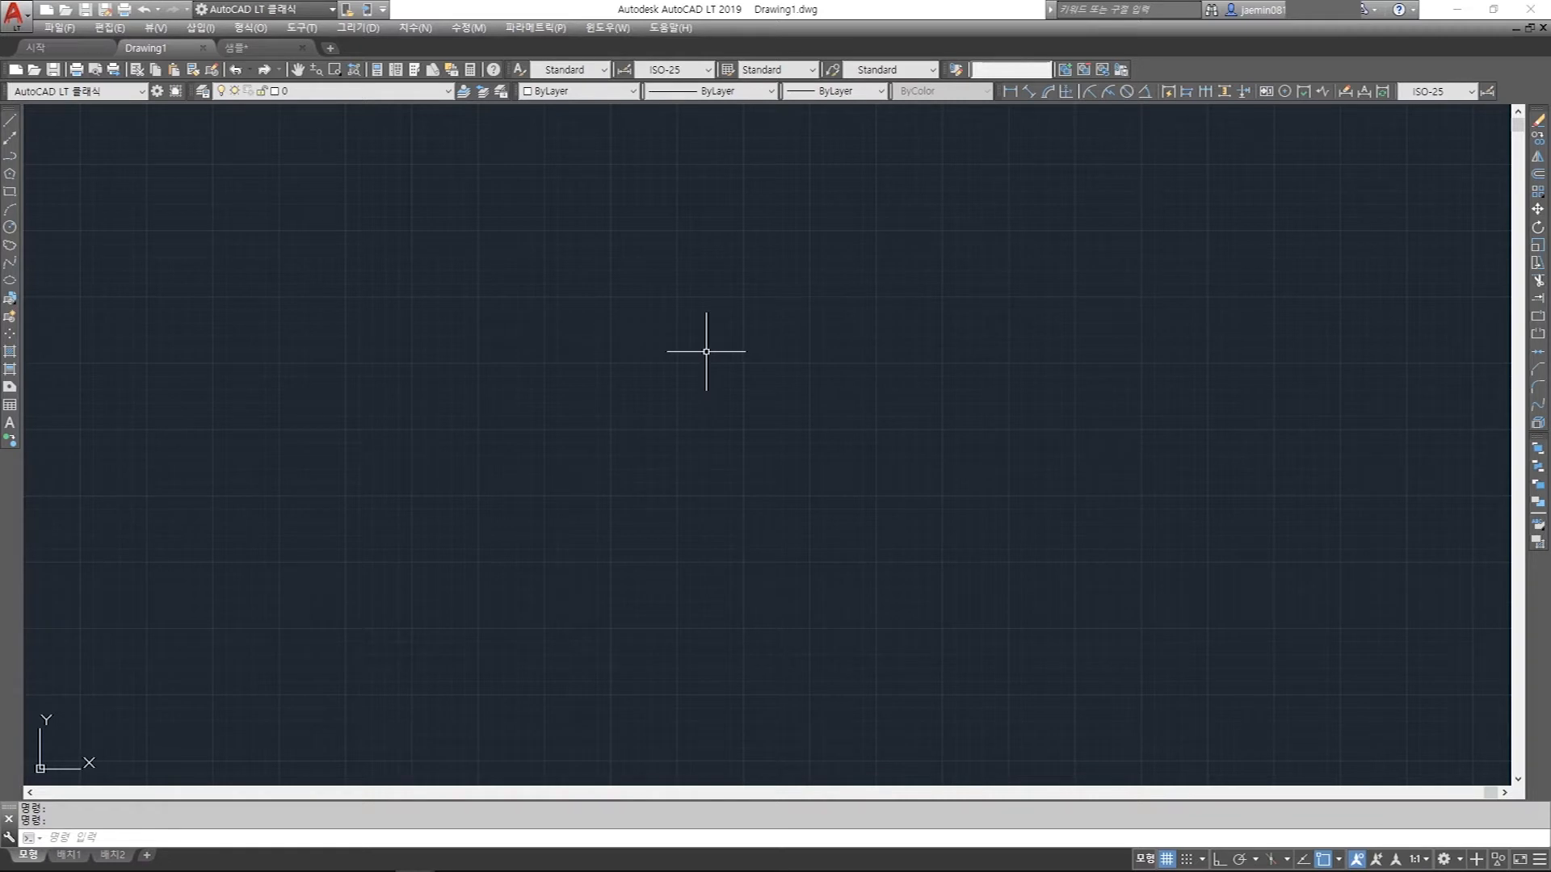
click(270, 50)
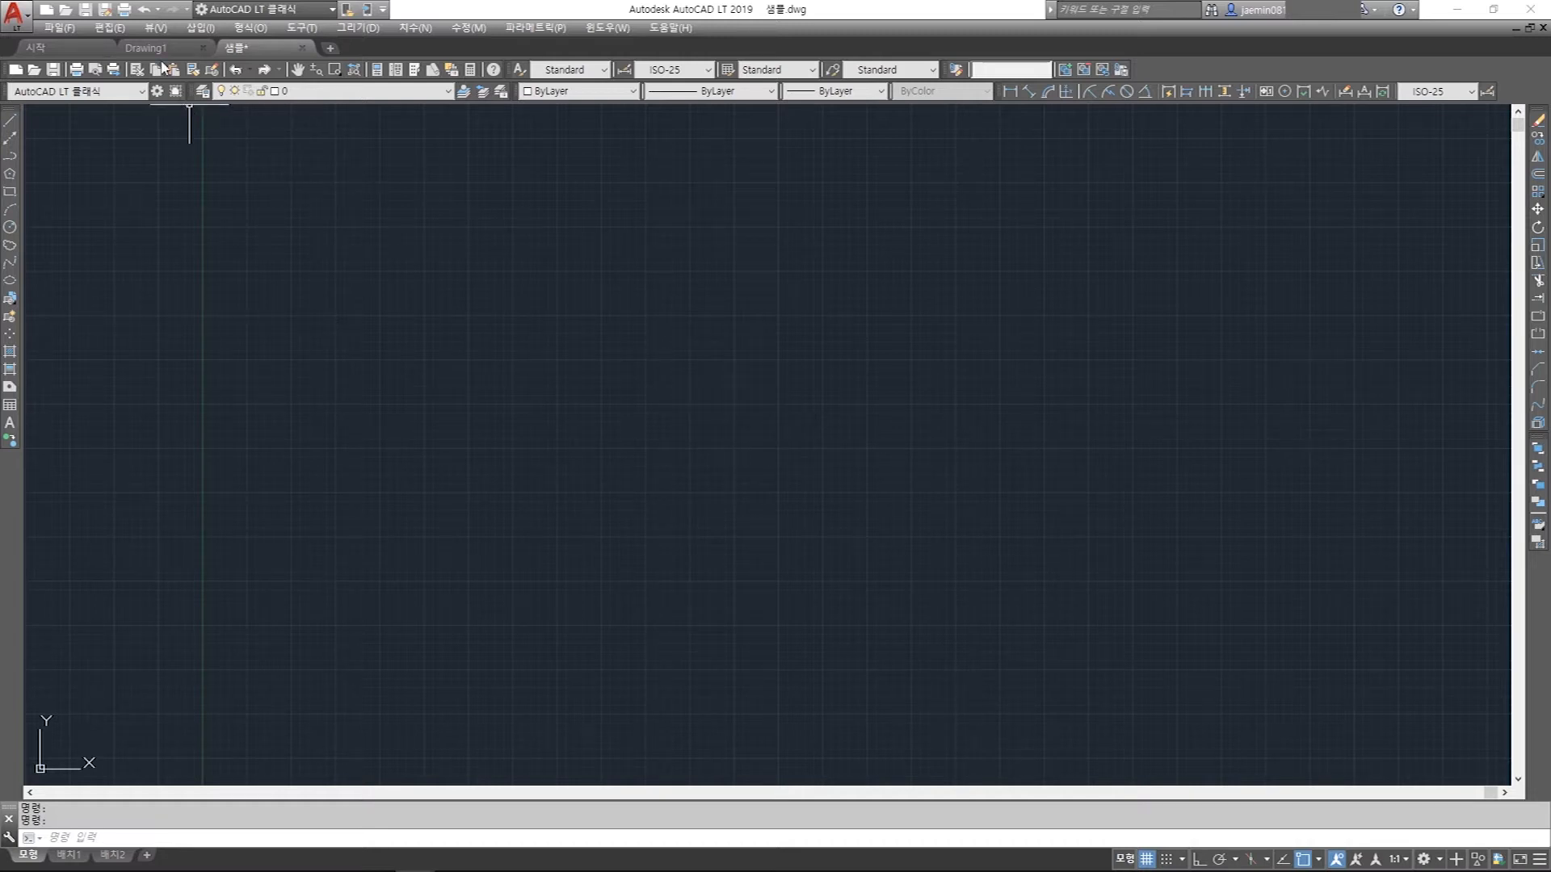
click(157, 49)
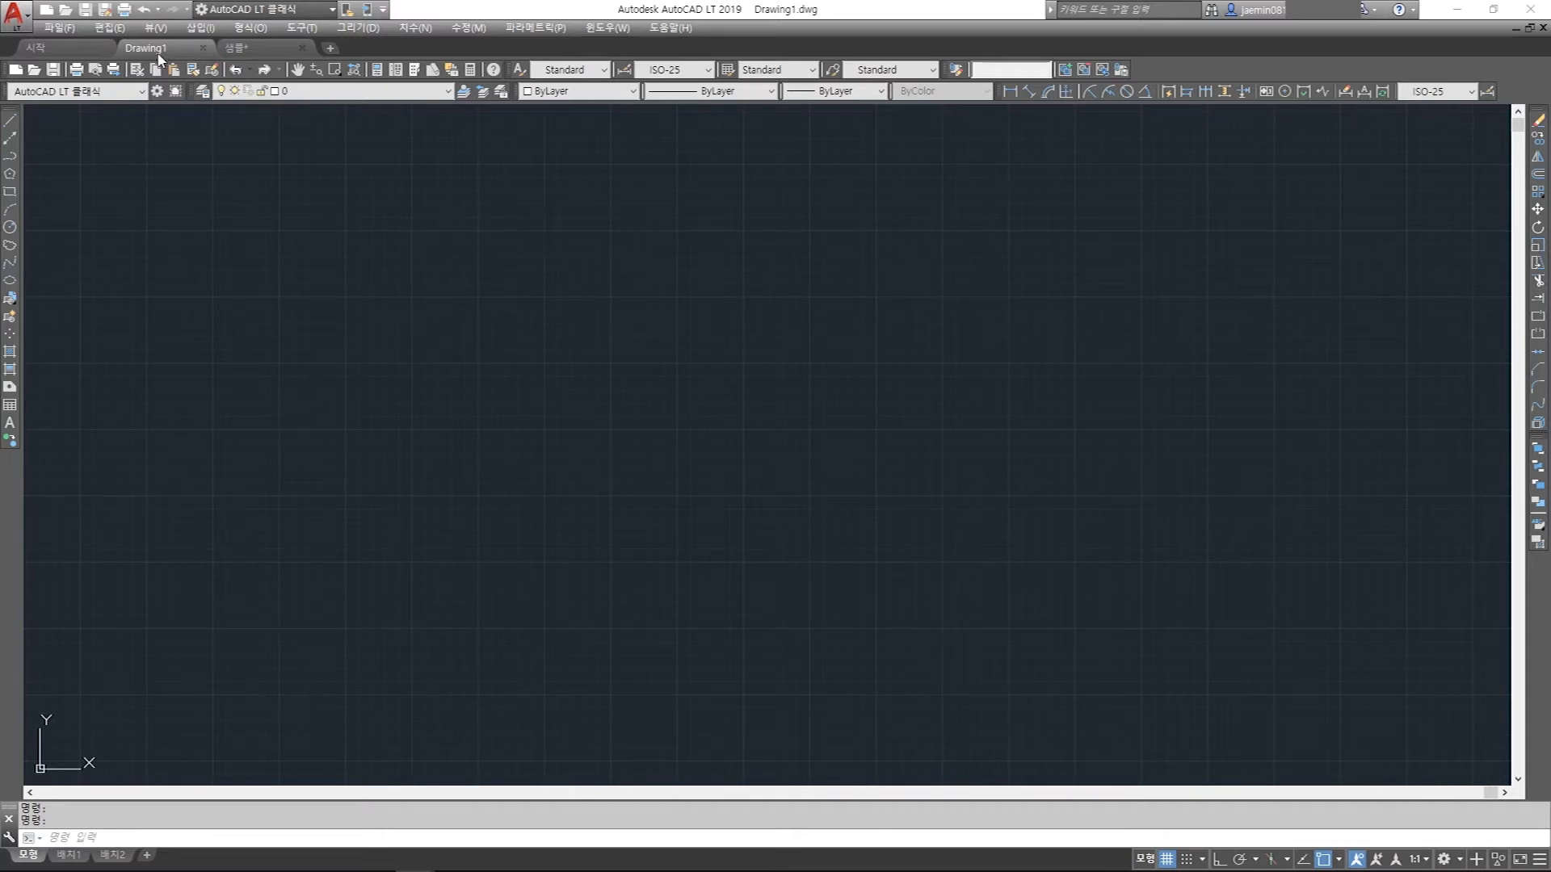
mouse_move(149, 50)
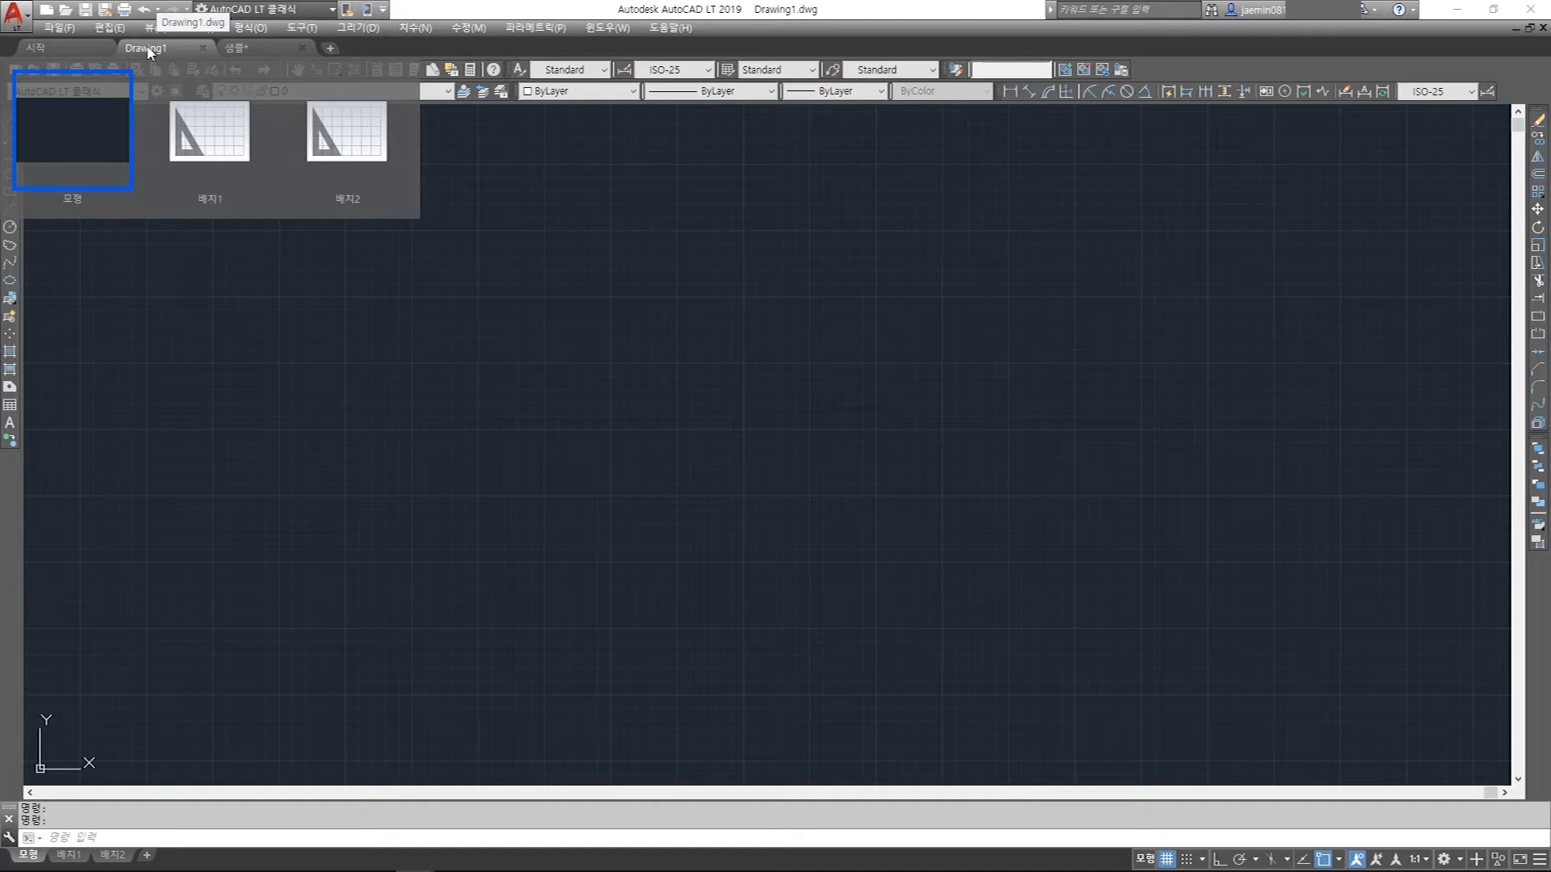
click(235, 49)
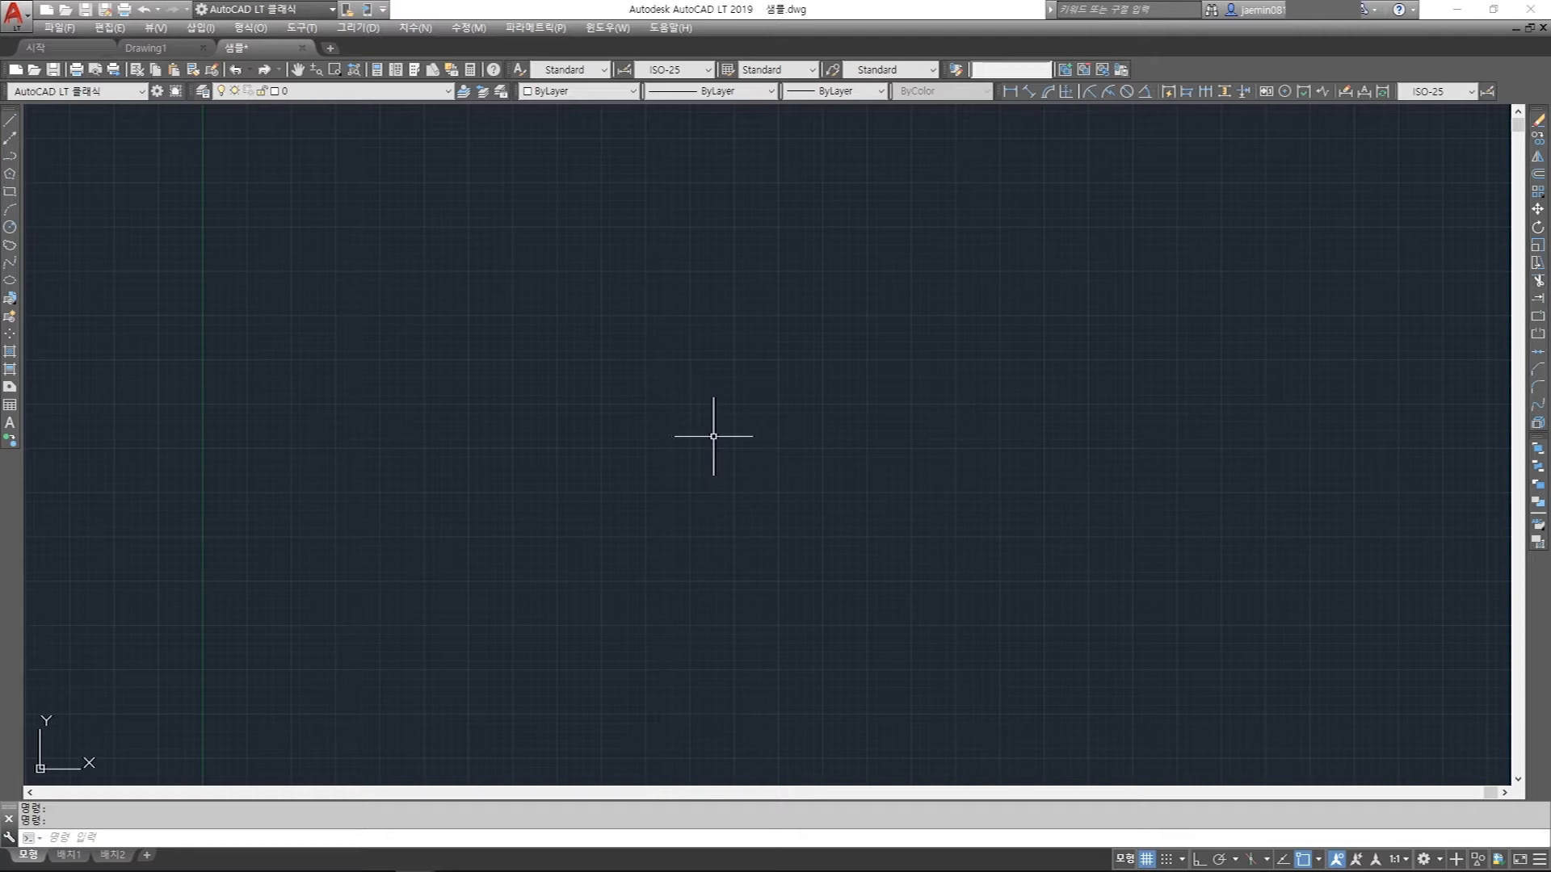
- Open the Options (OP) and expand the automatic save file location (자동 저장 파일 위치) in the file settings to select its current path
text(op)
key(Return)
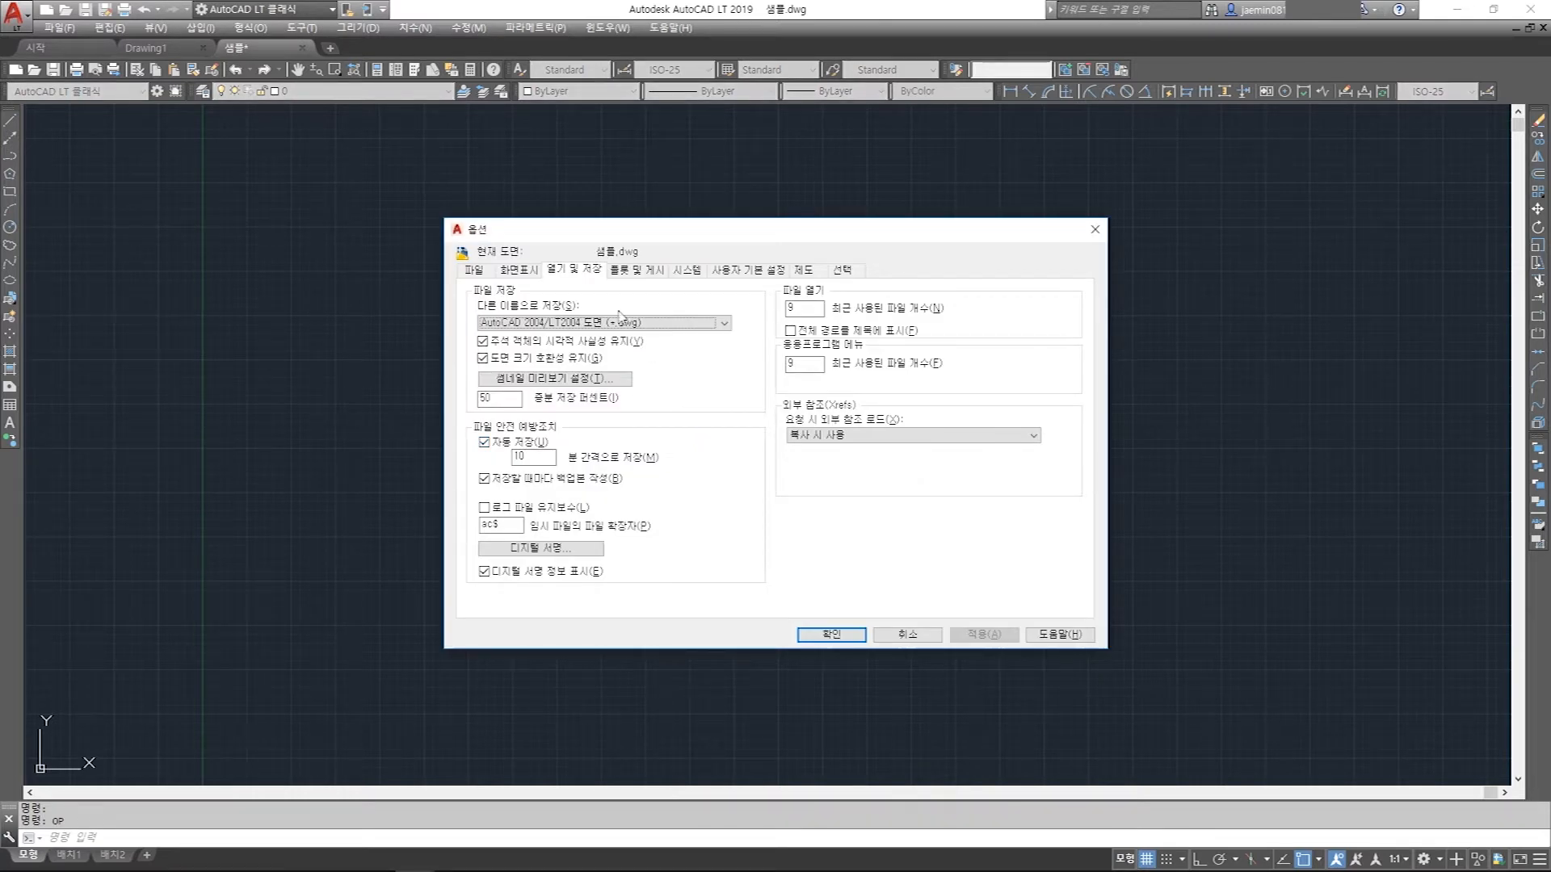
click(587, 275)
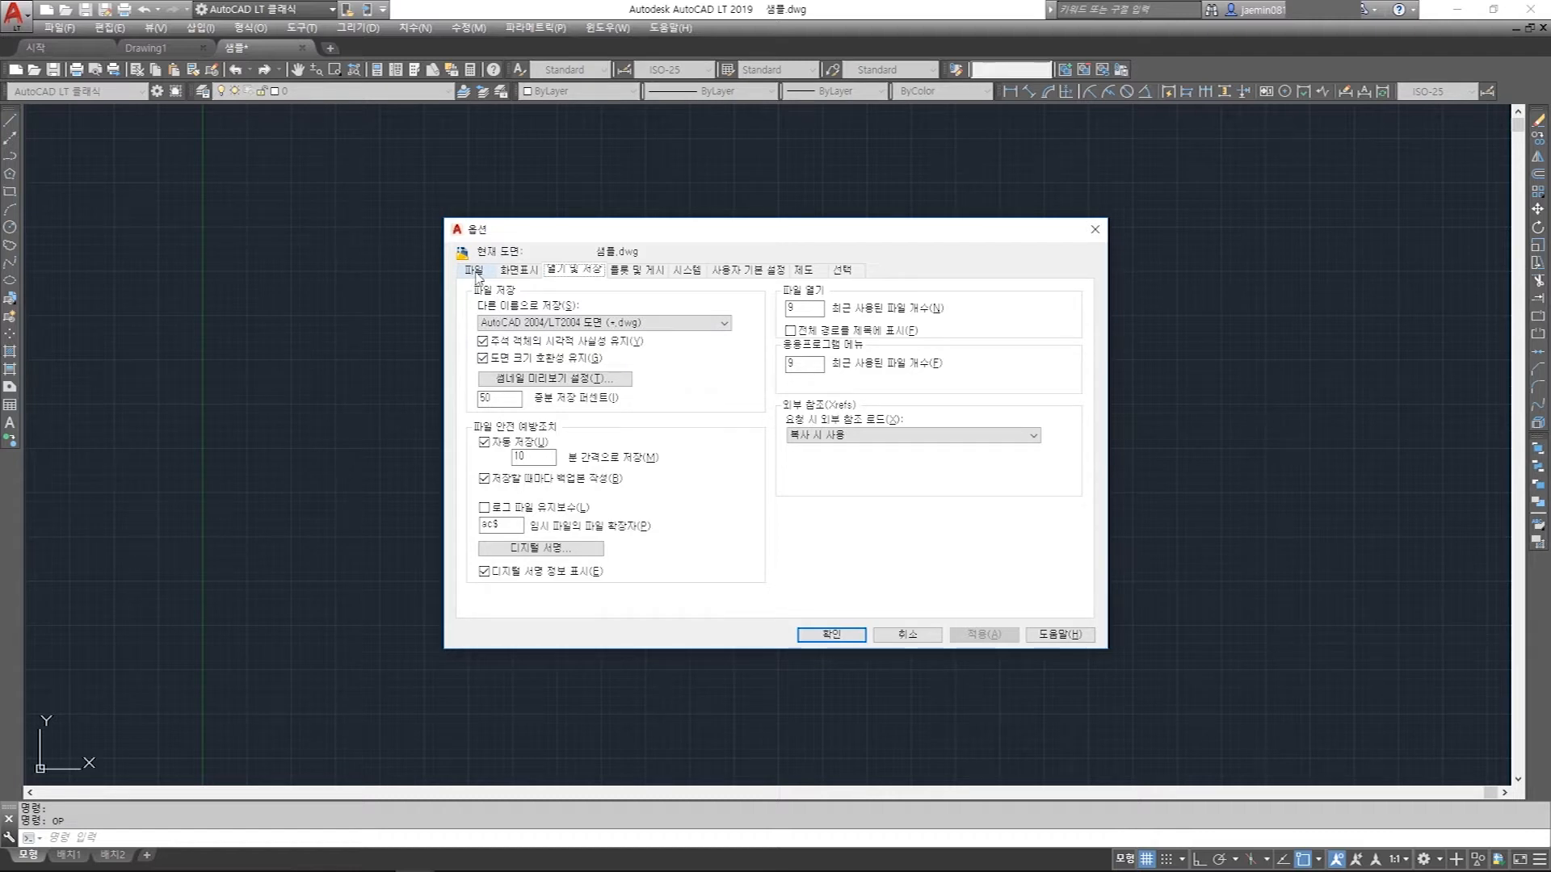
click(475, 272)
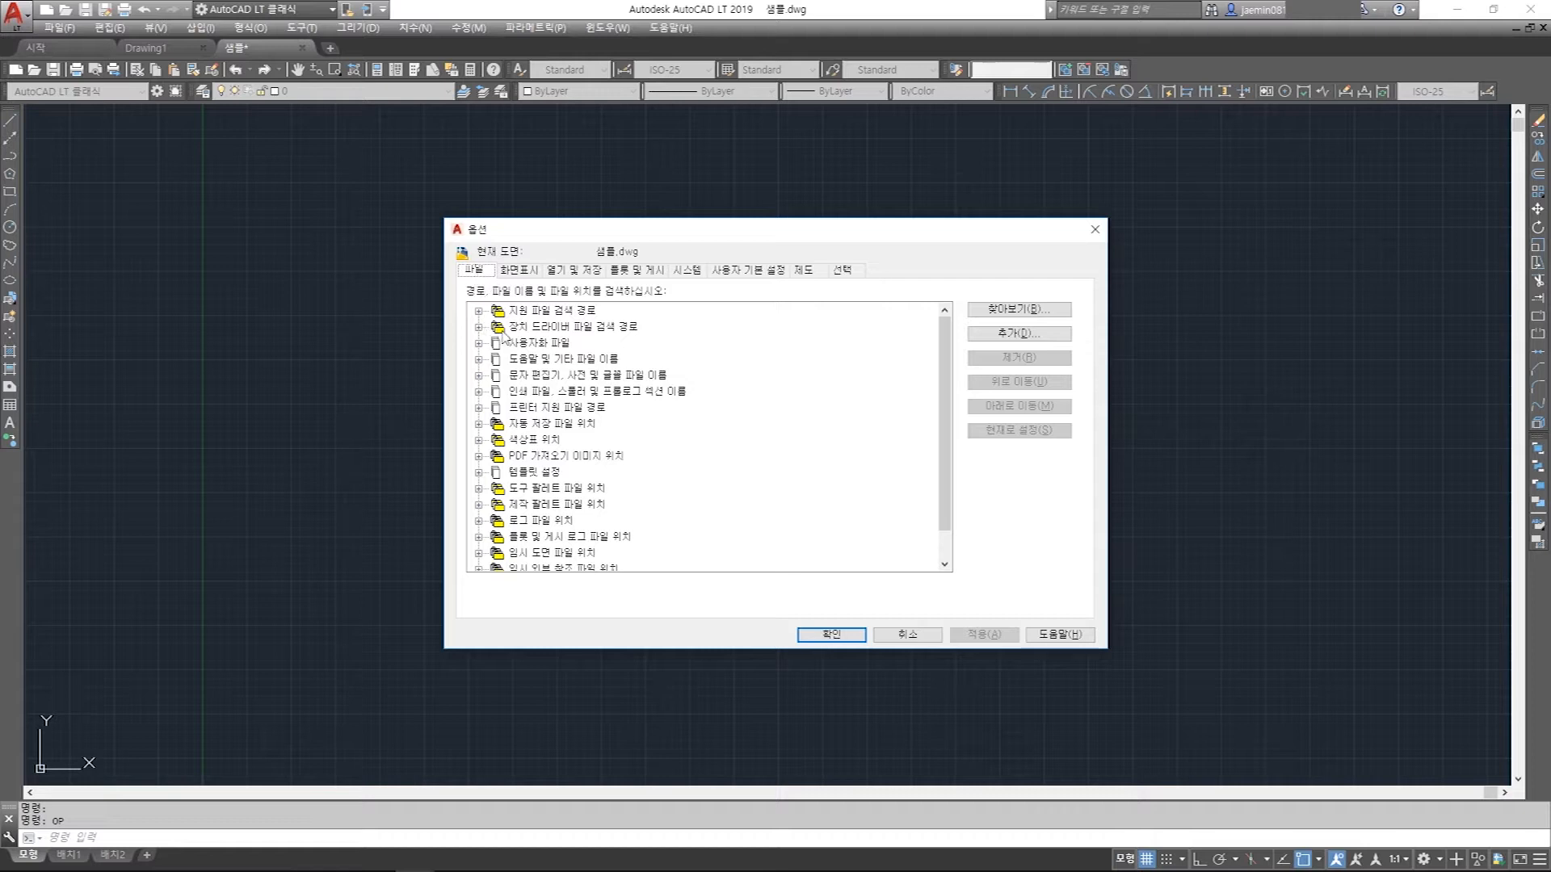
click(525, 424)
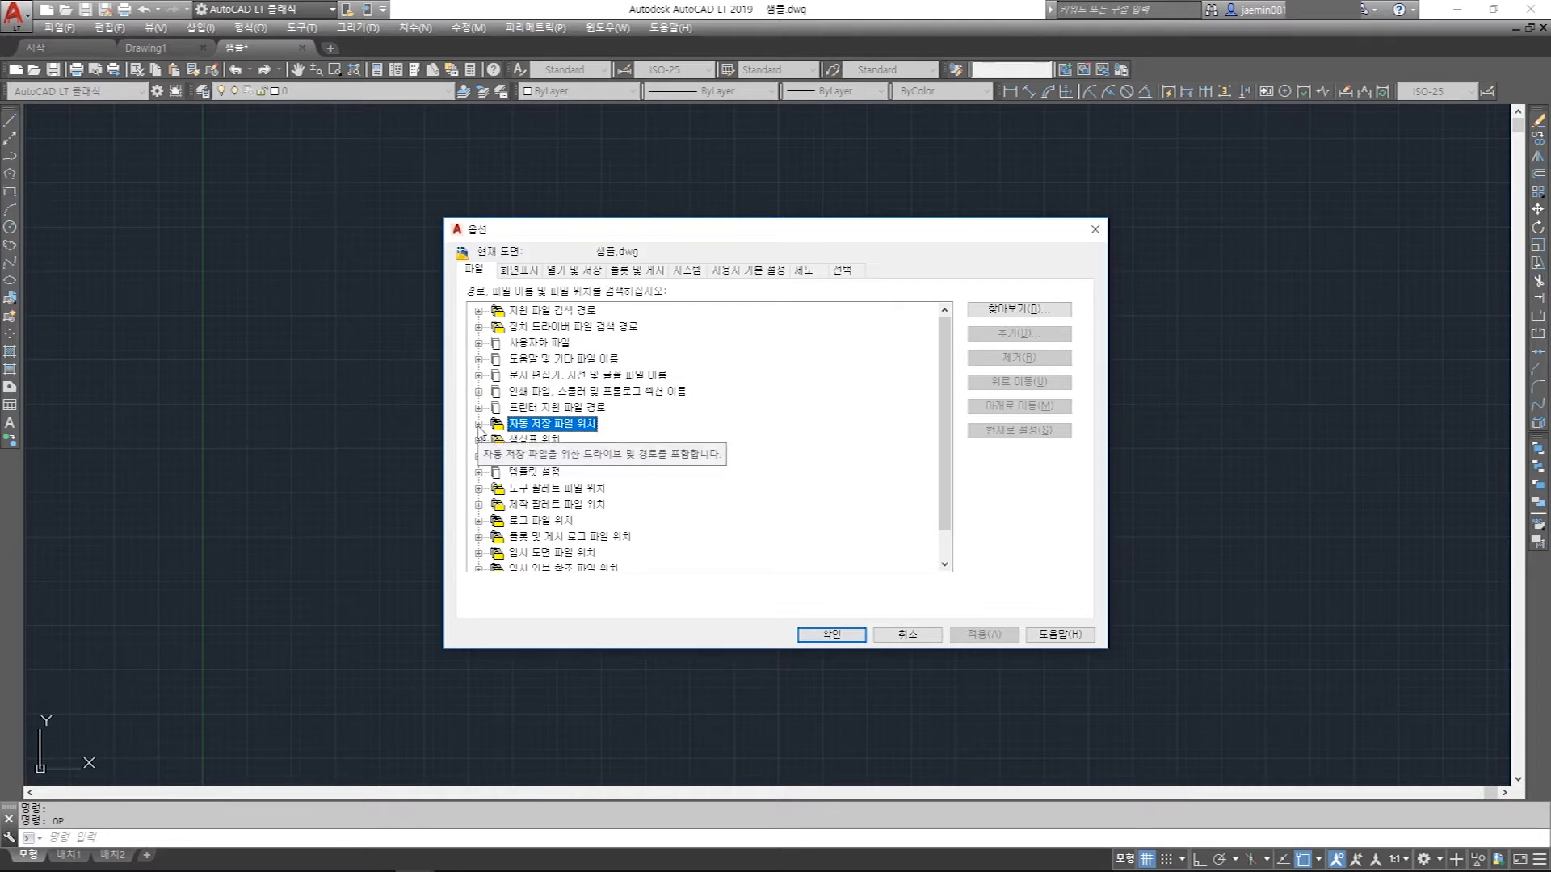
click(478, 425)
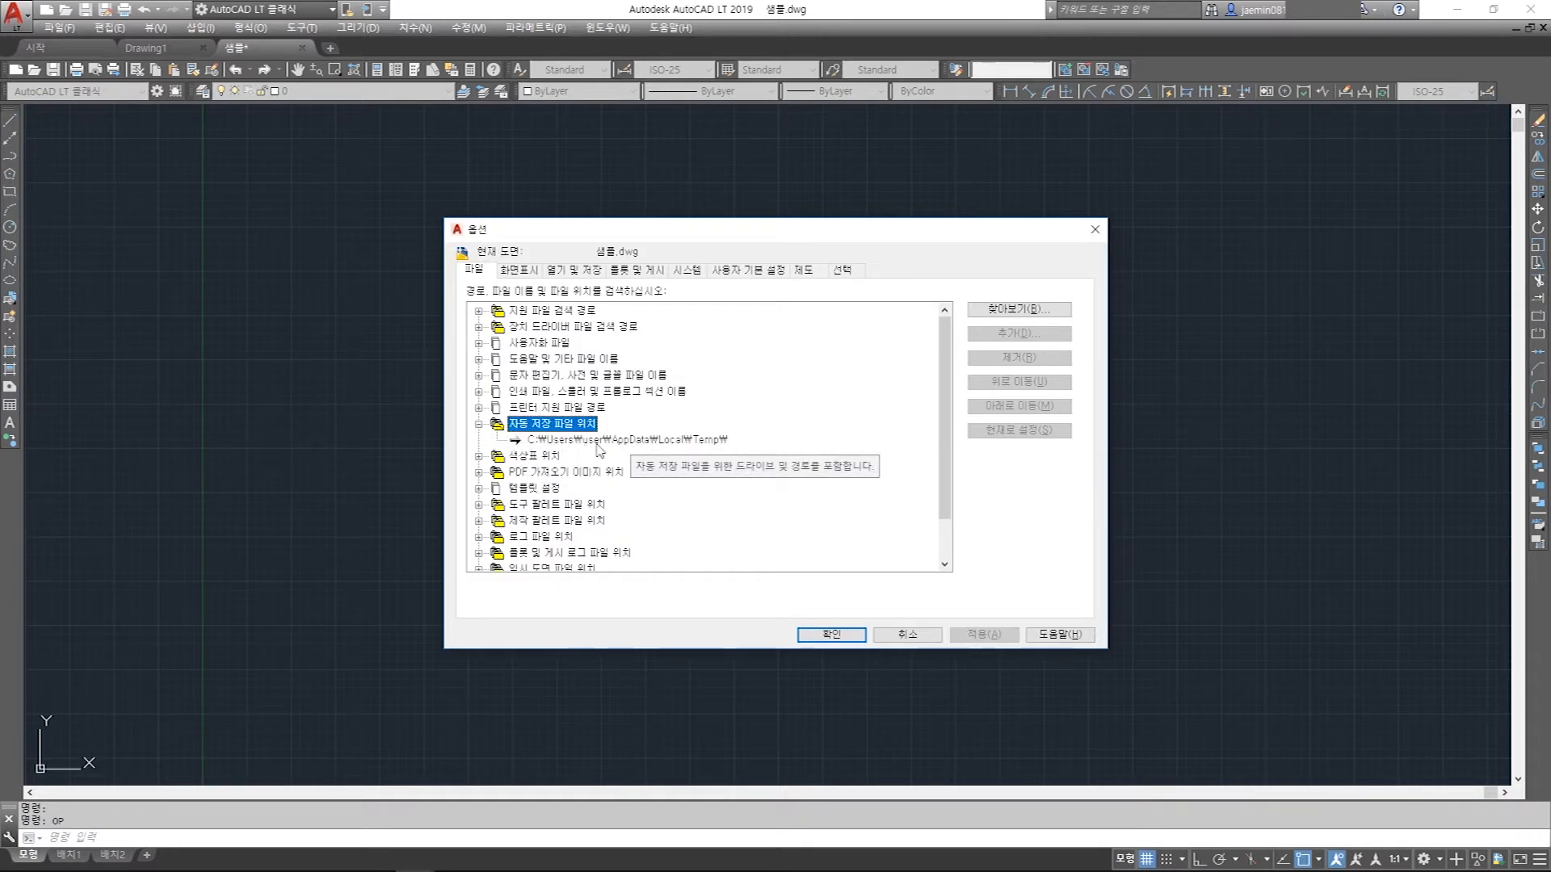
click(691, 441)
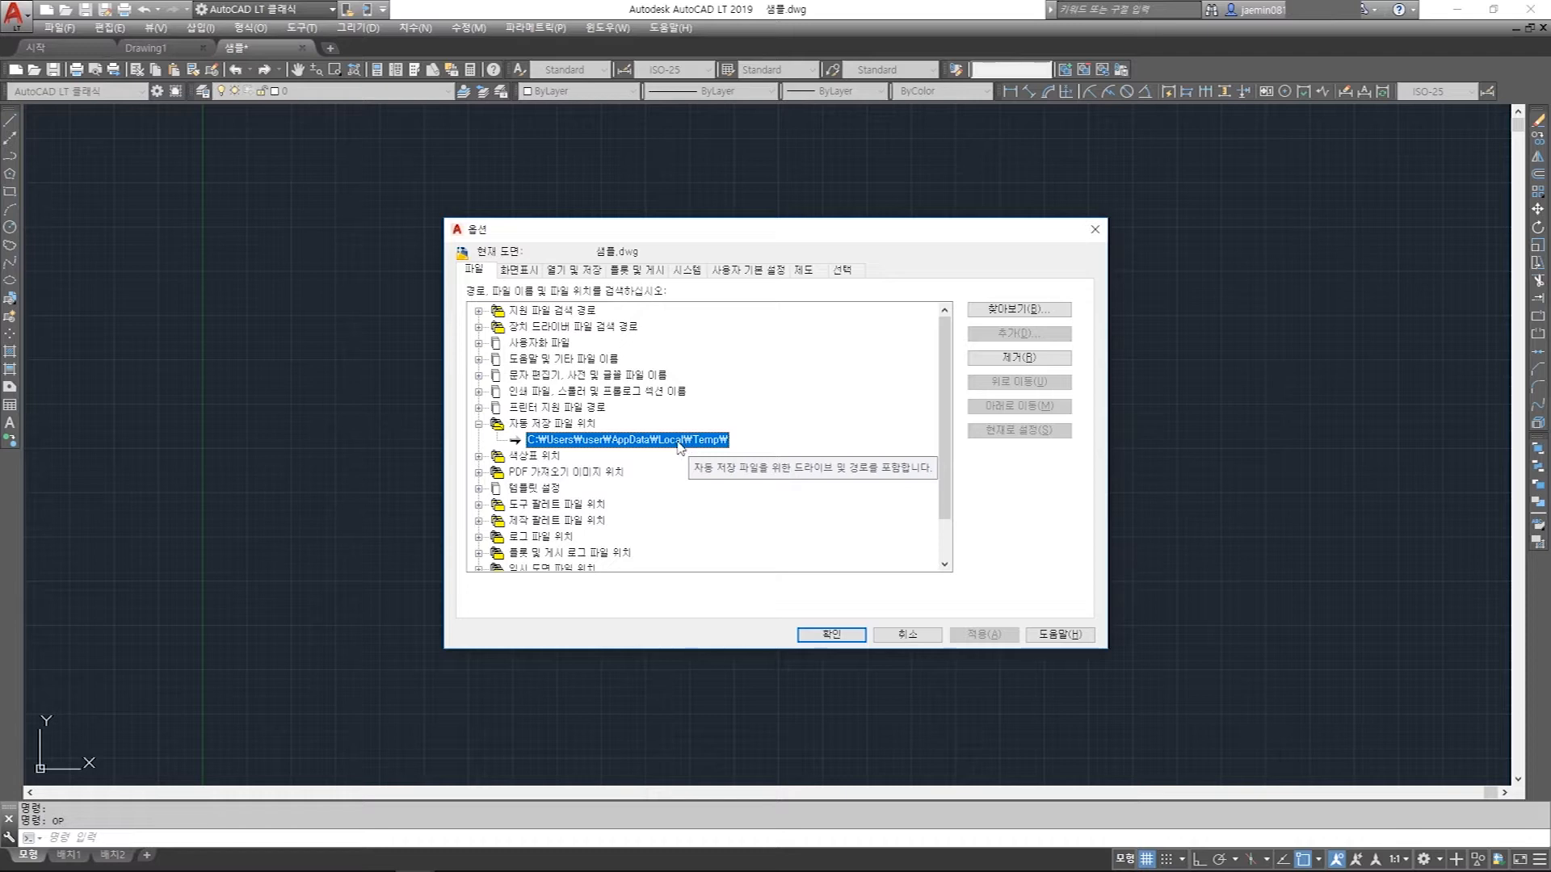
click(539, 425)
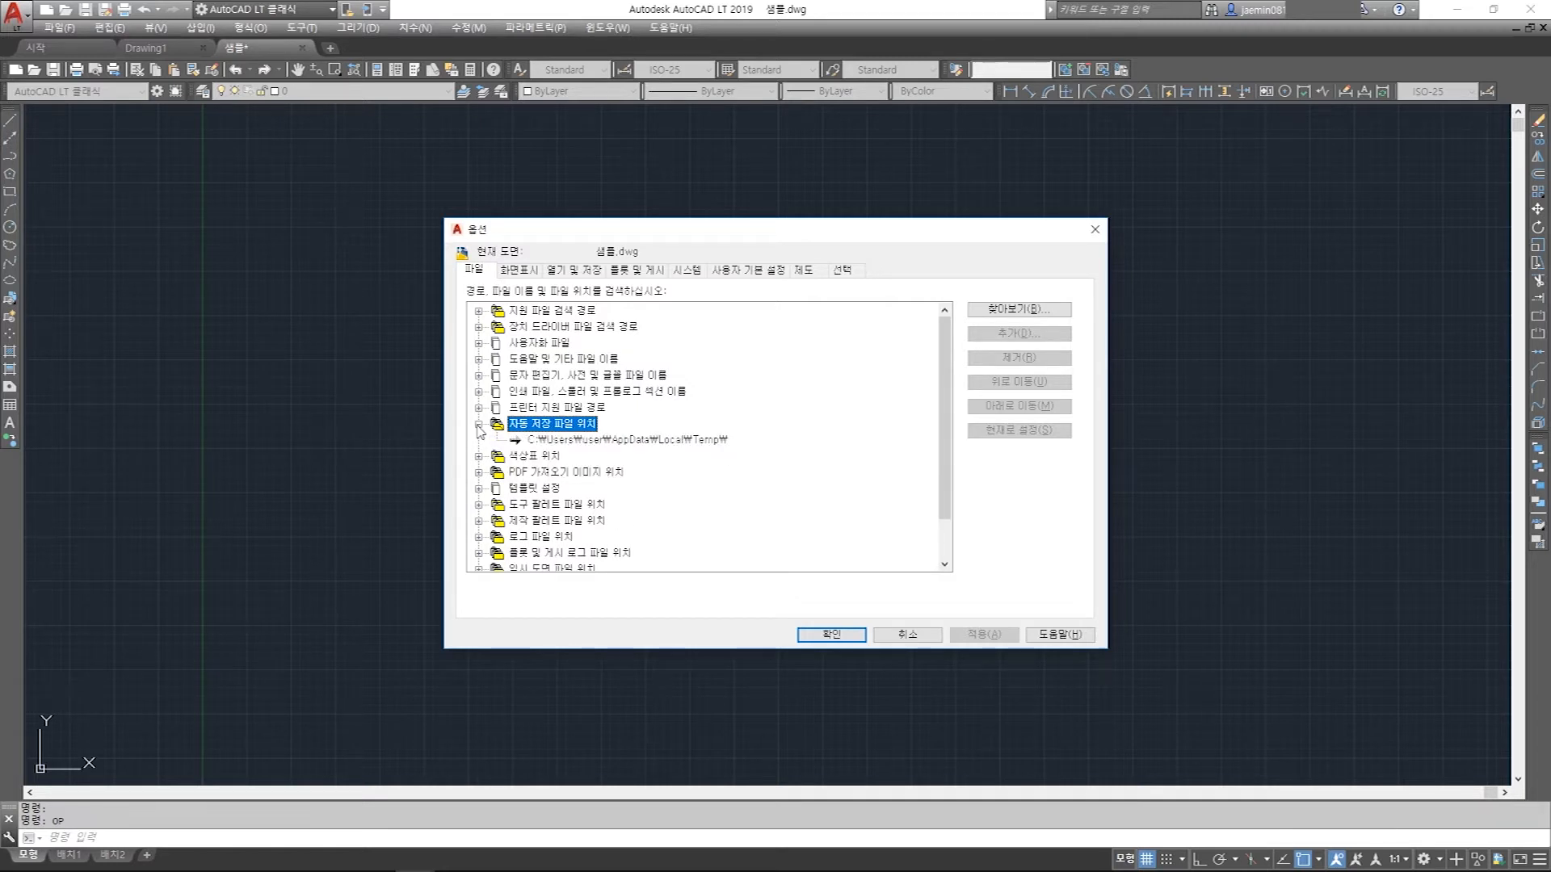
click(580, 441)
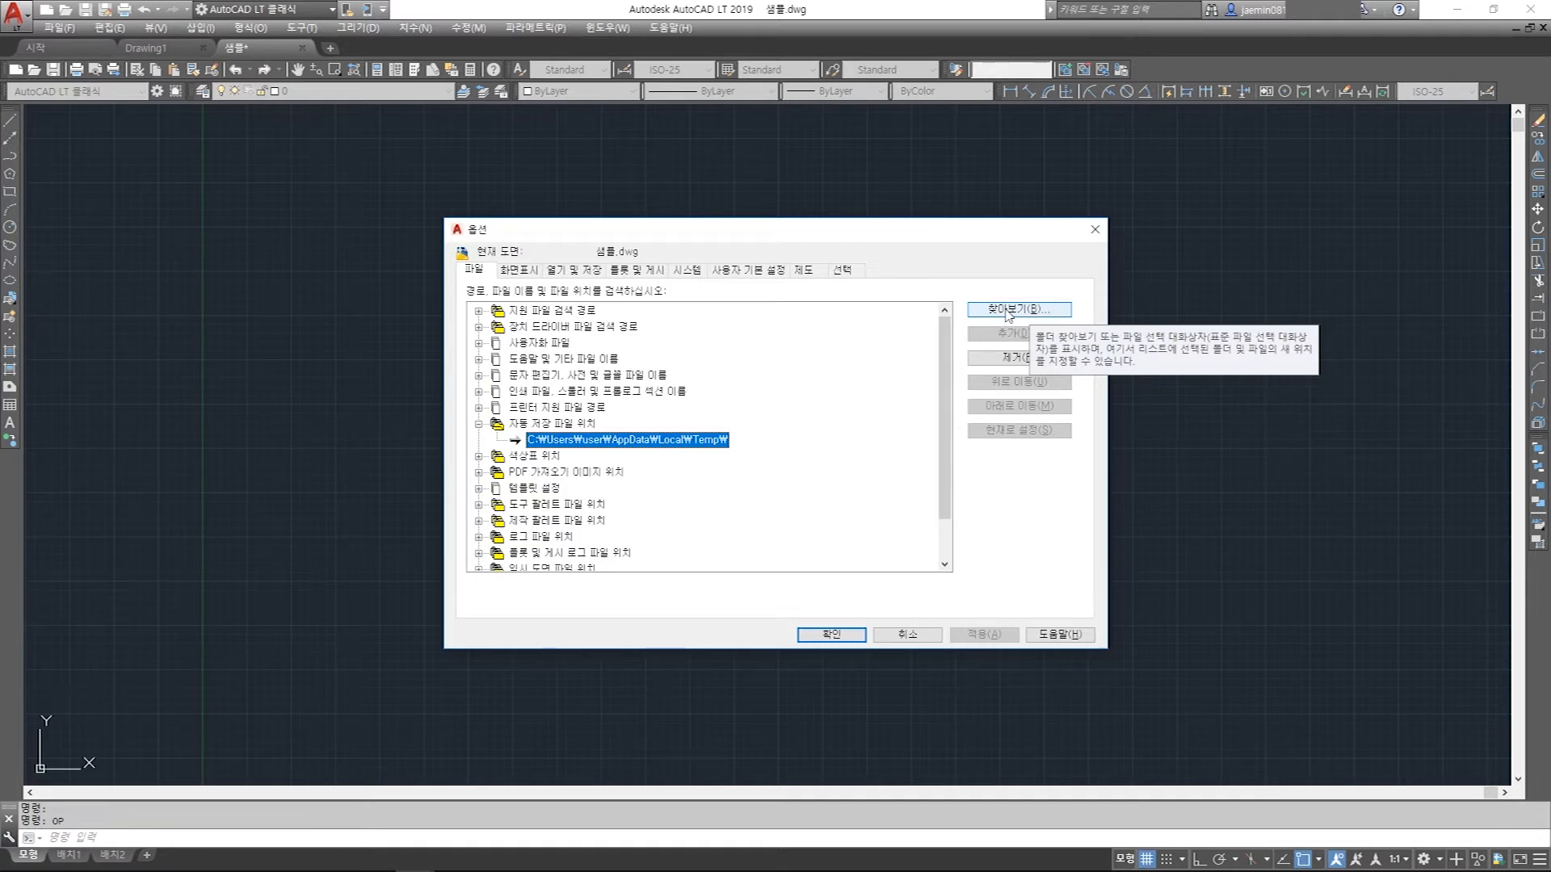
- Set the automatic save file location to the AUTO SAVE folder on drive D:, then apply and close the options
click(1007, 310)
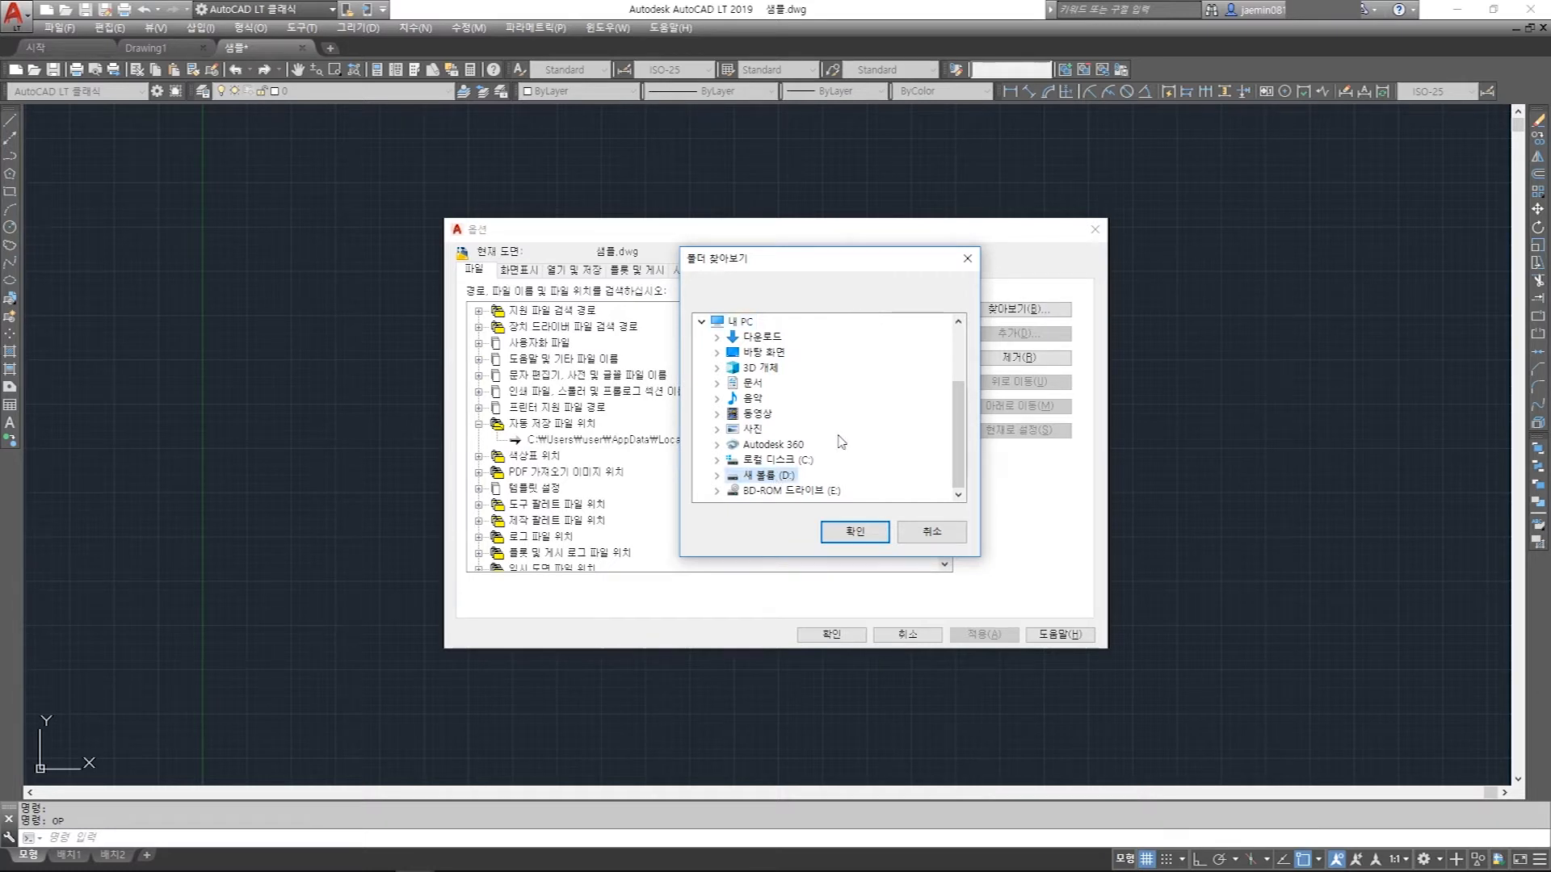
double_click(764, 480)
mouse_move(960, 436)
mouse_down()
mouse_move(961, 453)
mouse_move(961, 355)
mouse_move(959, 429)
mouse_up()
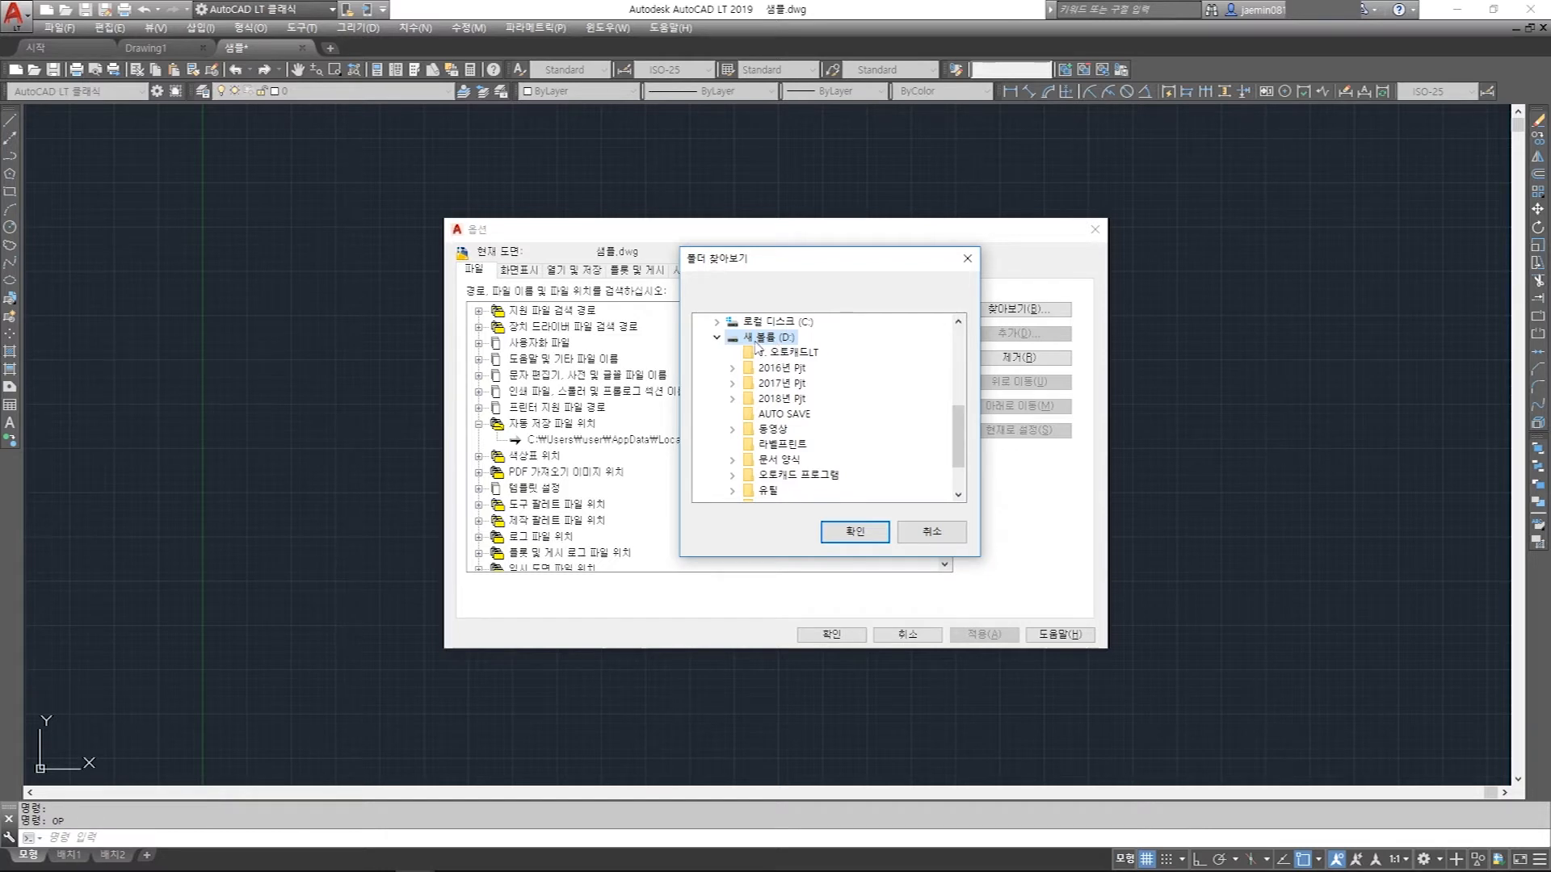
click(790, 415)
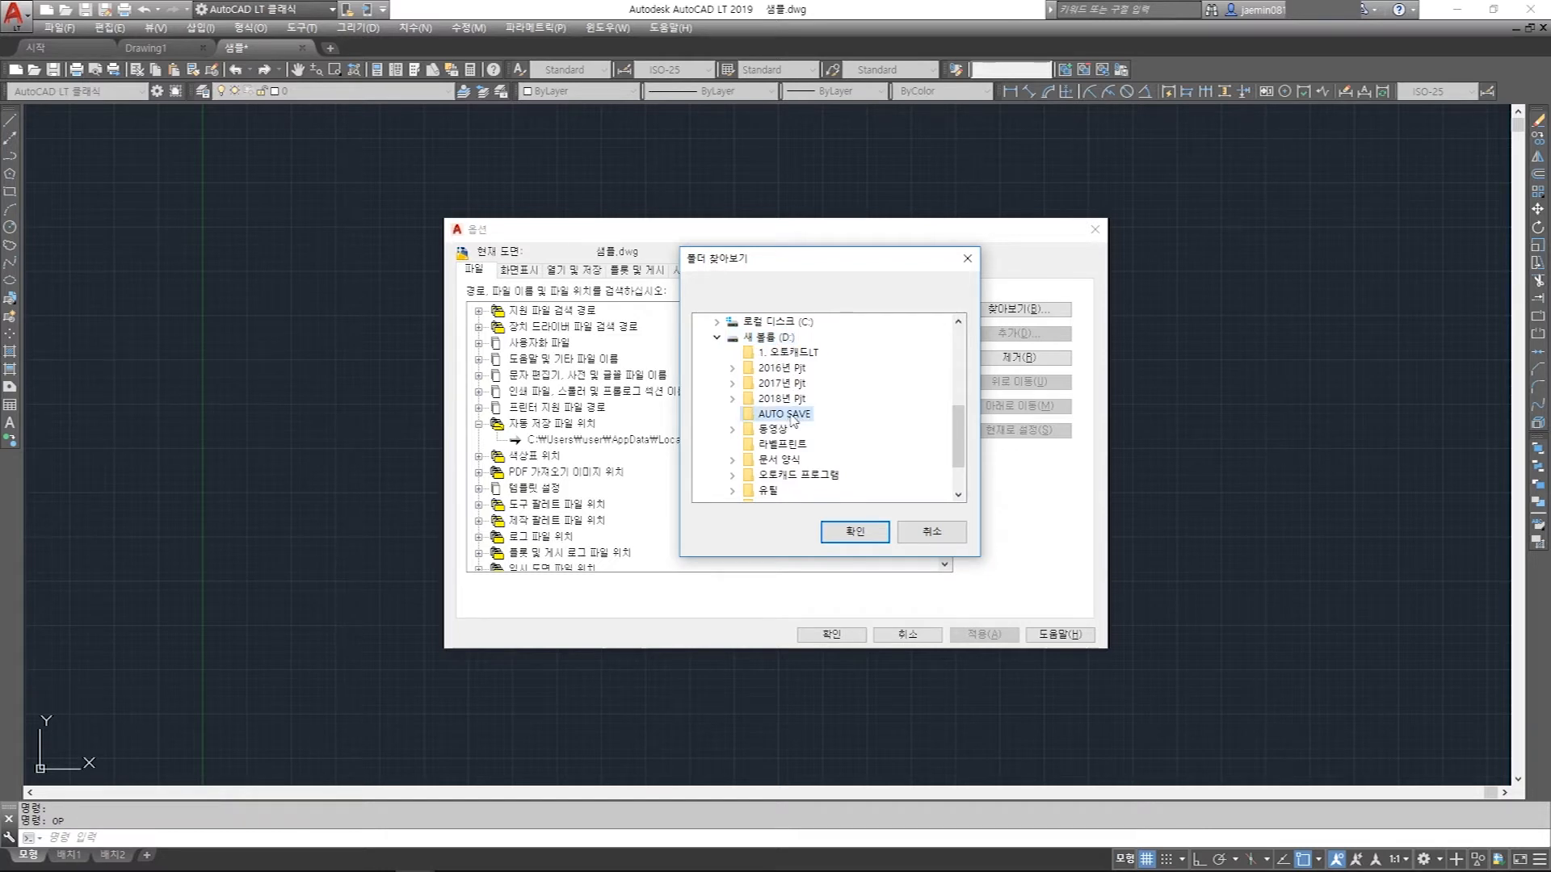
click(856, 532)
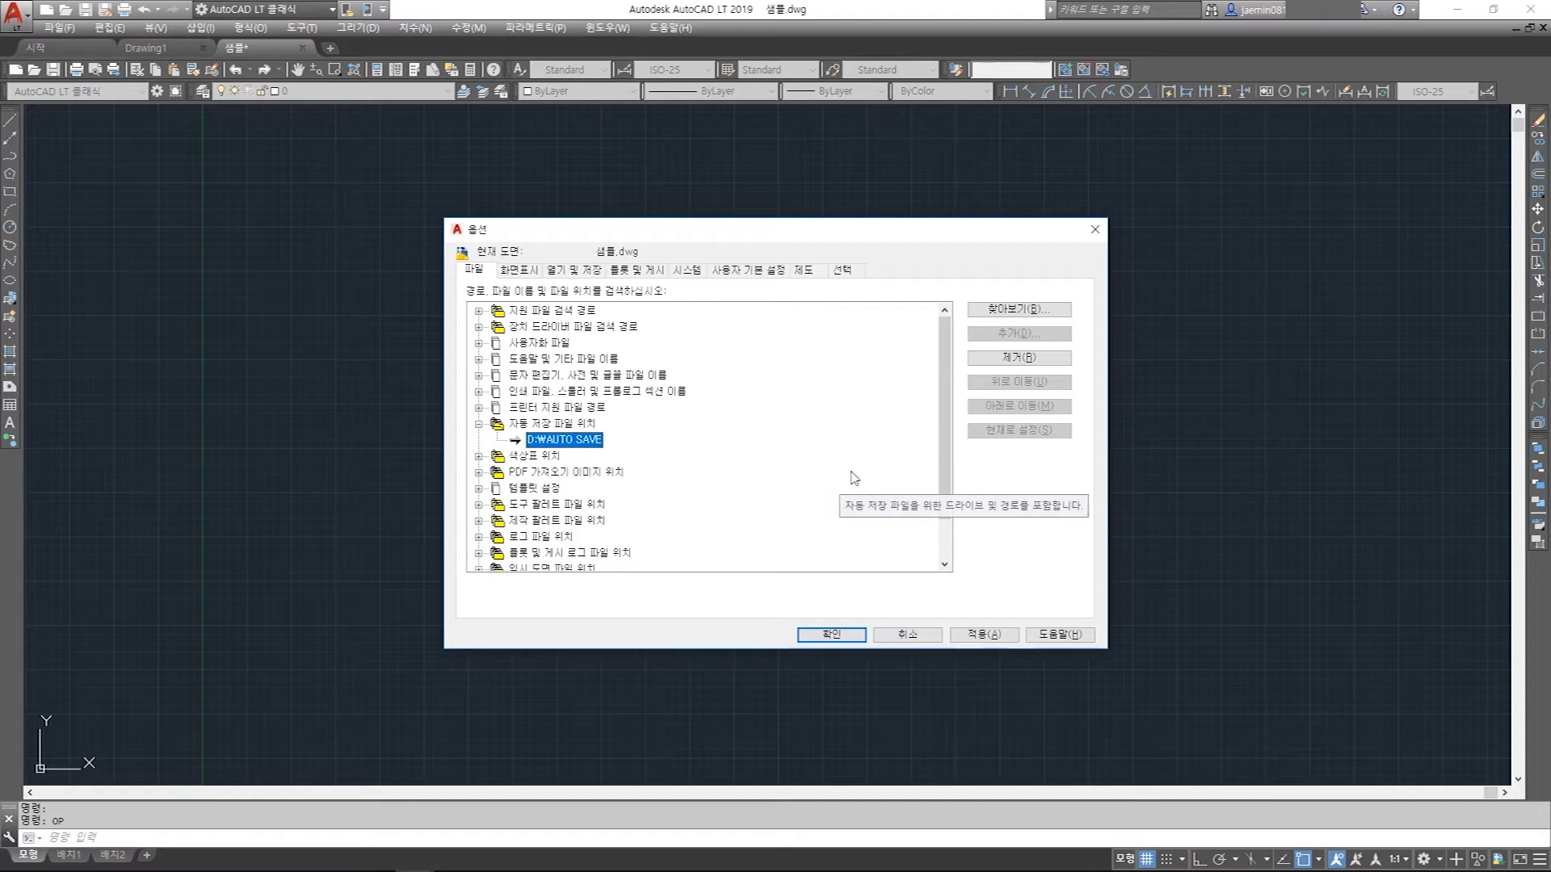
click(972, 622)
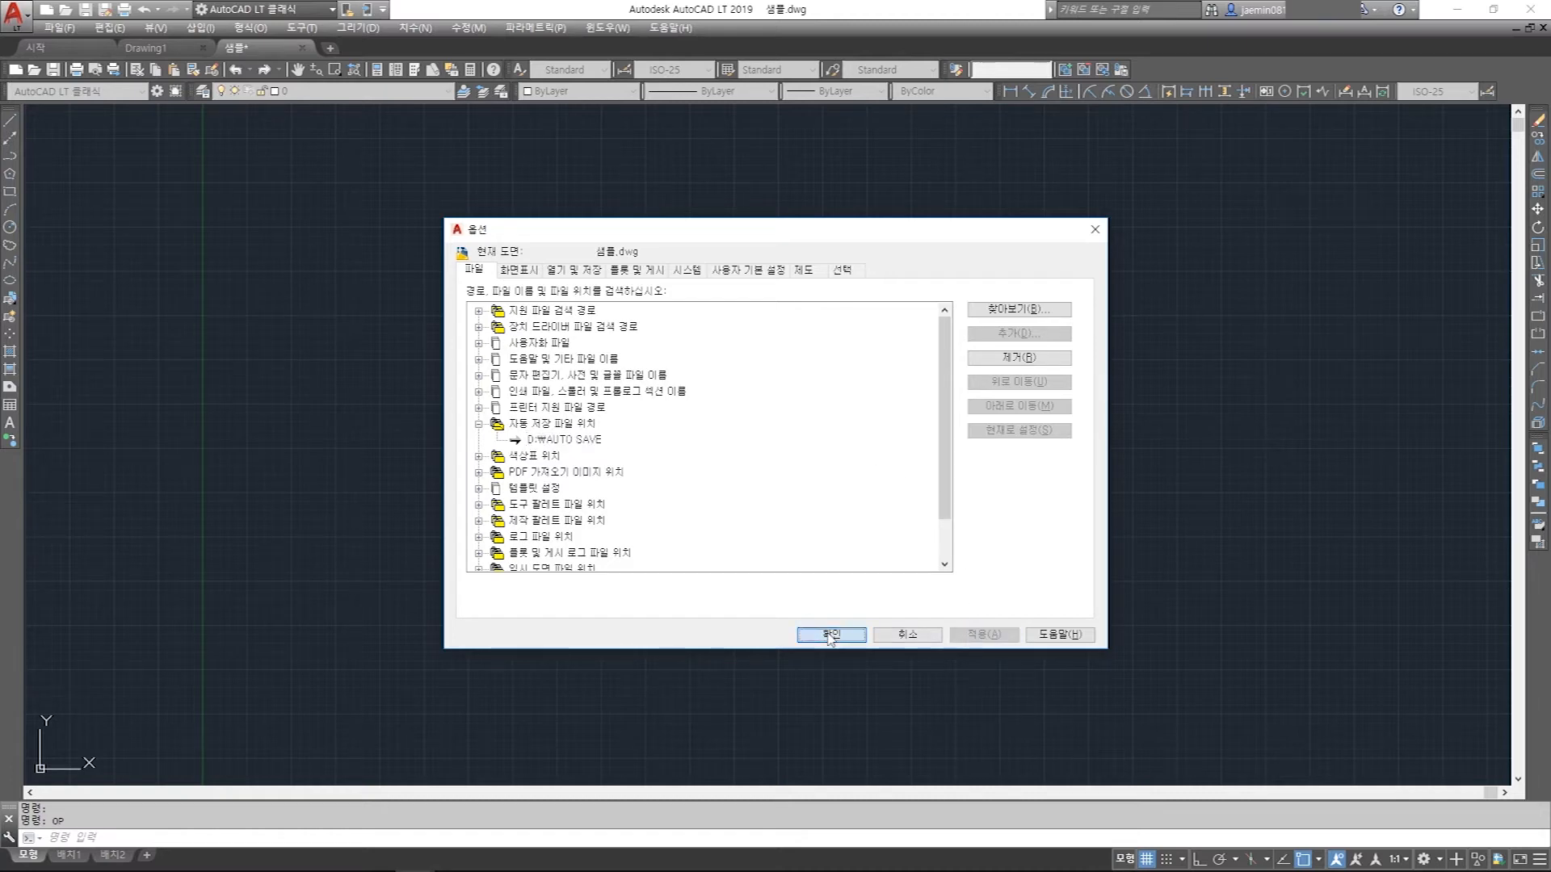
click(831, 634)
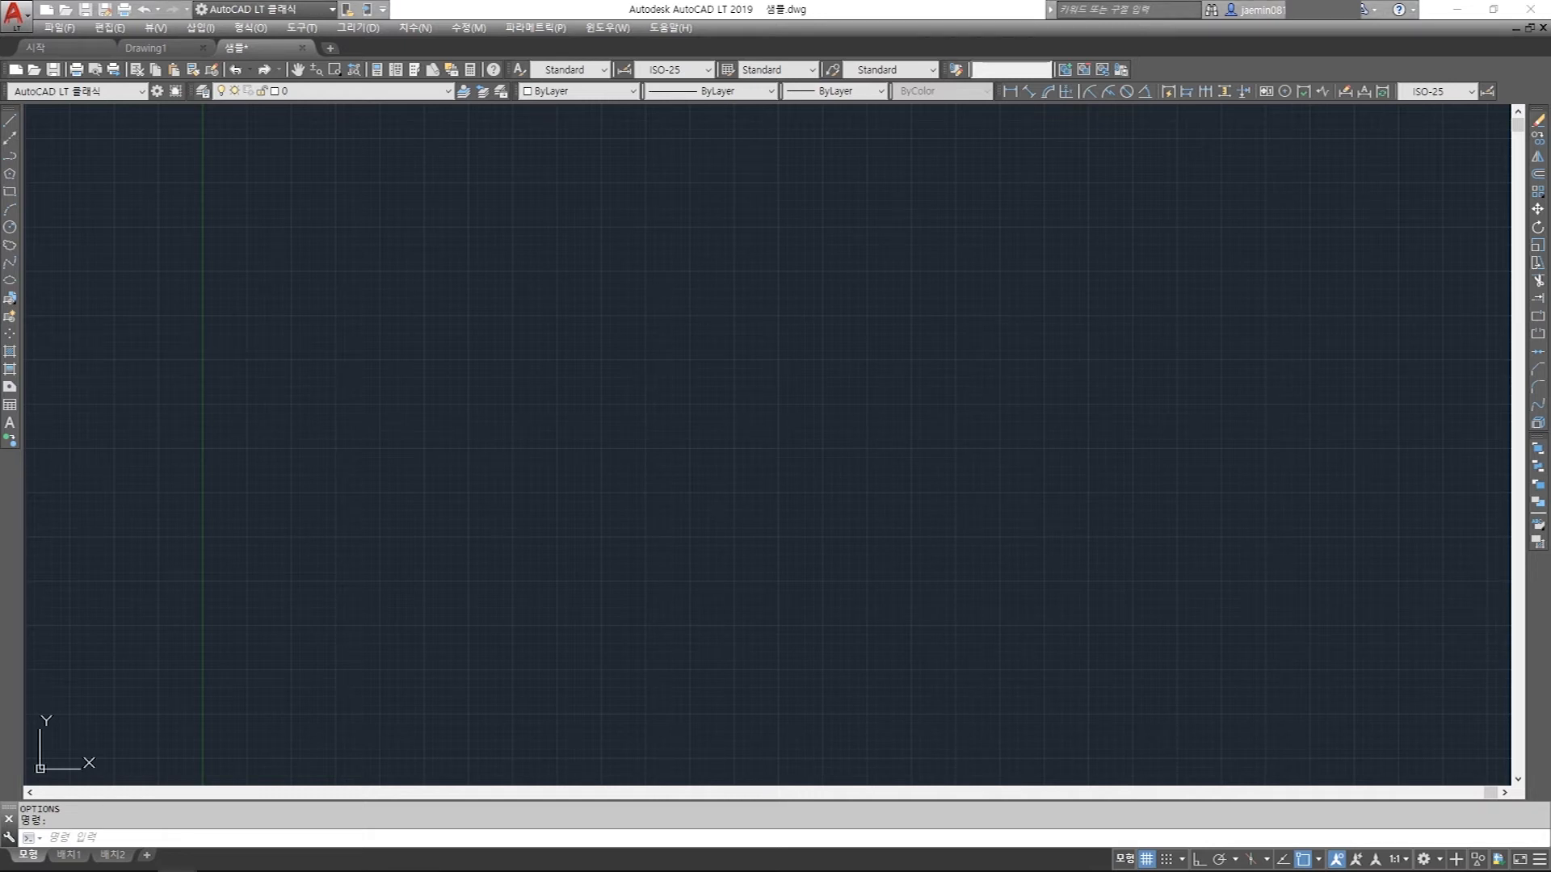
- Bring the AUTO SAVE folder window into view to examine its contents, then move it off the drawing
drag(1550, 146, 810, 141)
drag(1020, 365, 1342, 364)
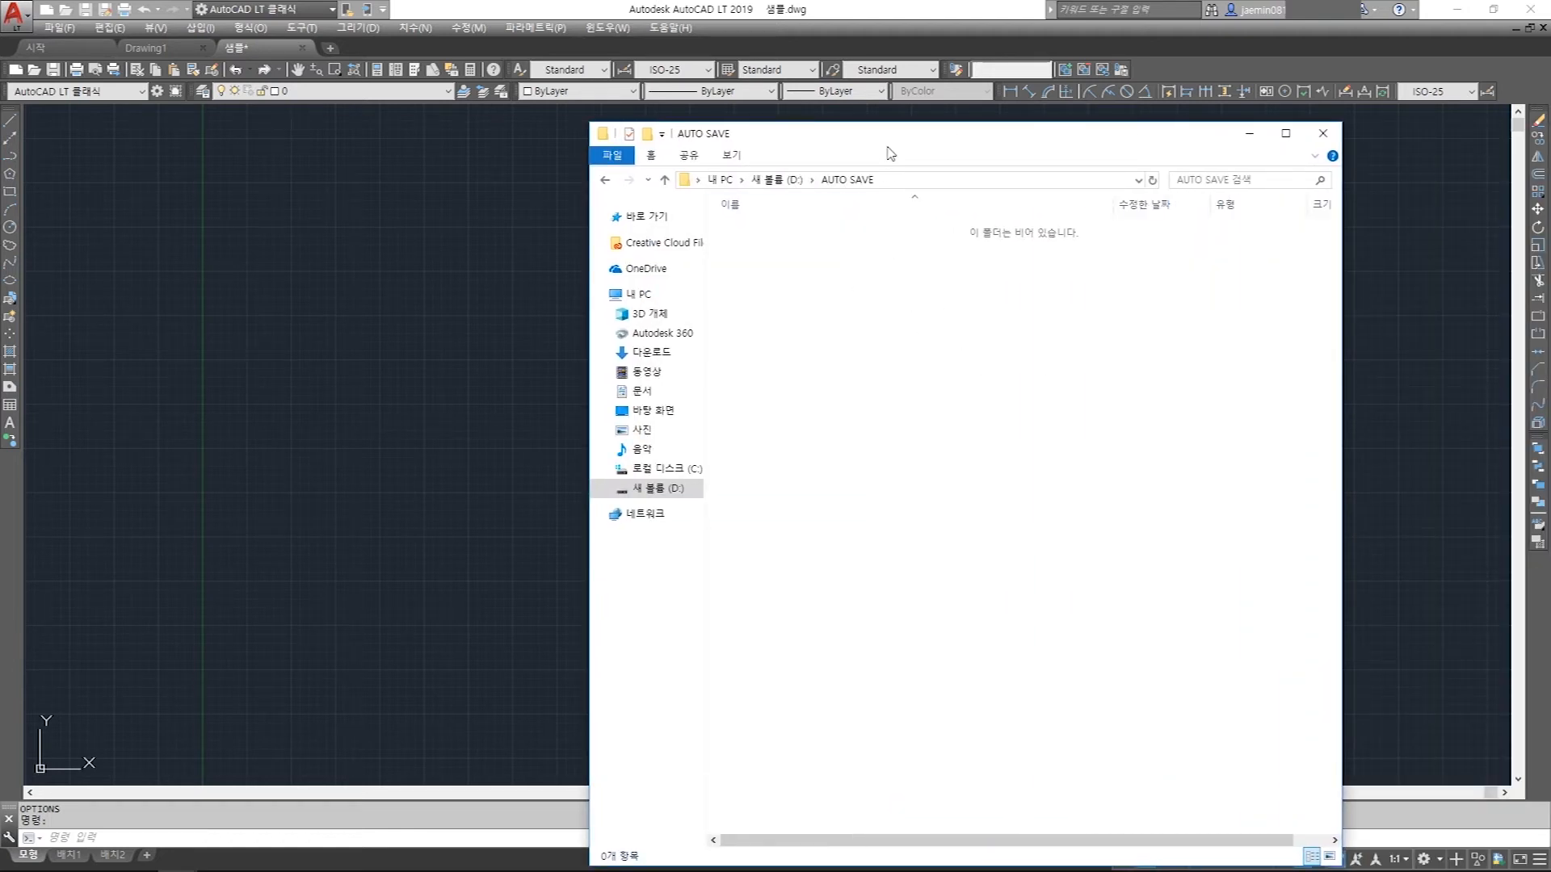
drag(887, 136, 773, 101)
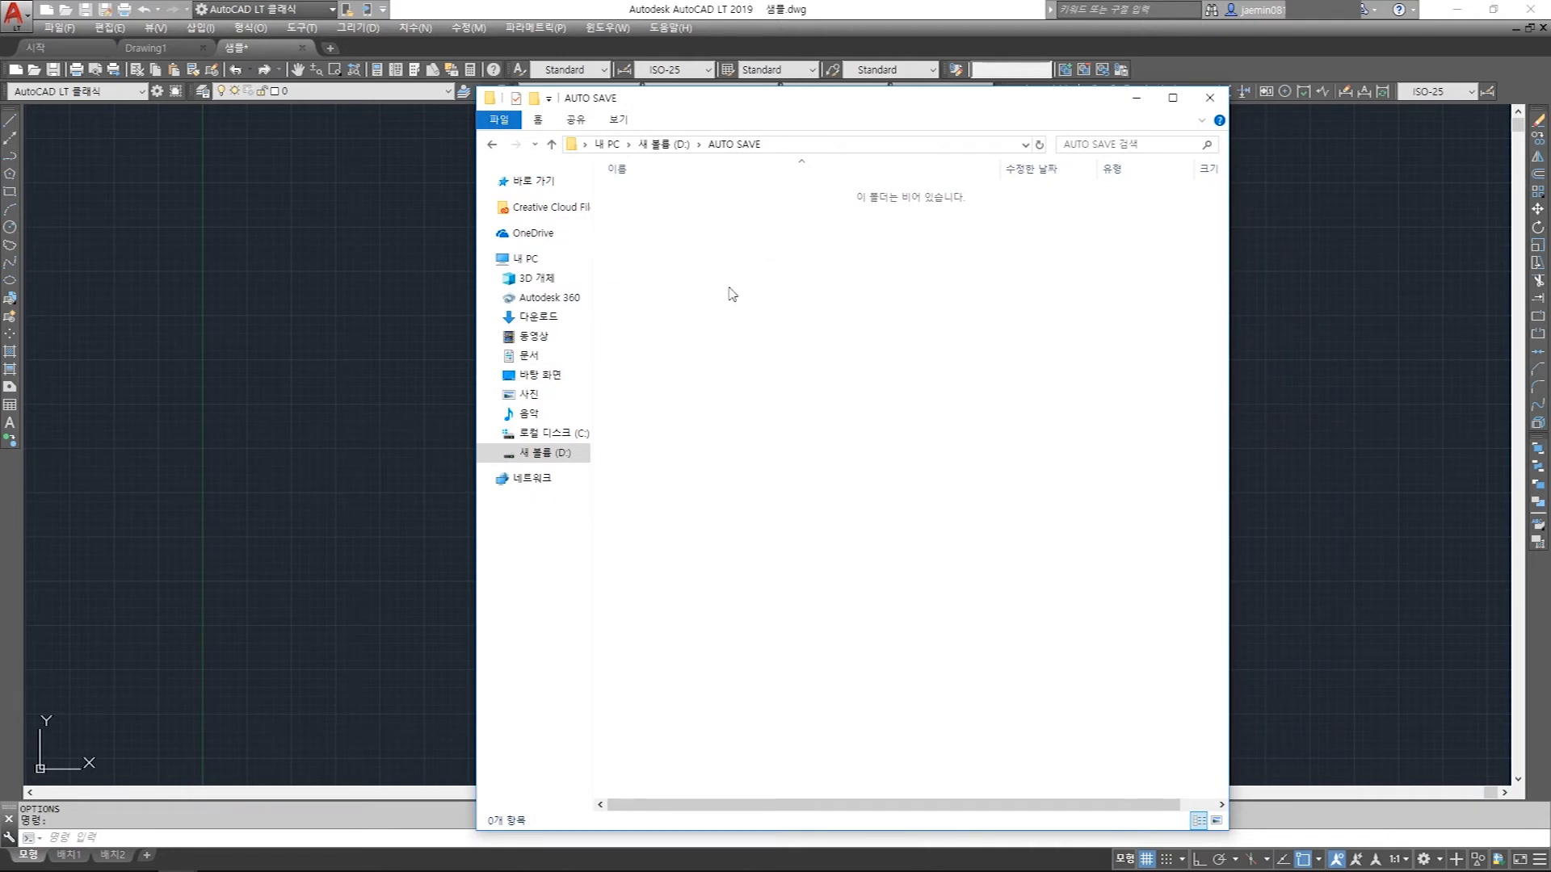
drag(806, 97, 1550, 105)
- Reopen the Options (OP), look through the file and display settings, and cancel without changes
key(Return)
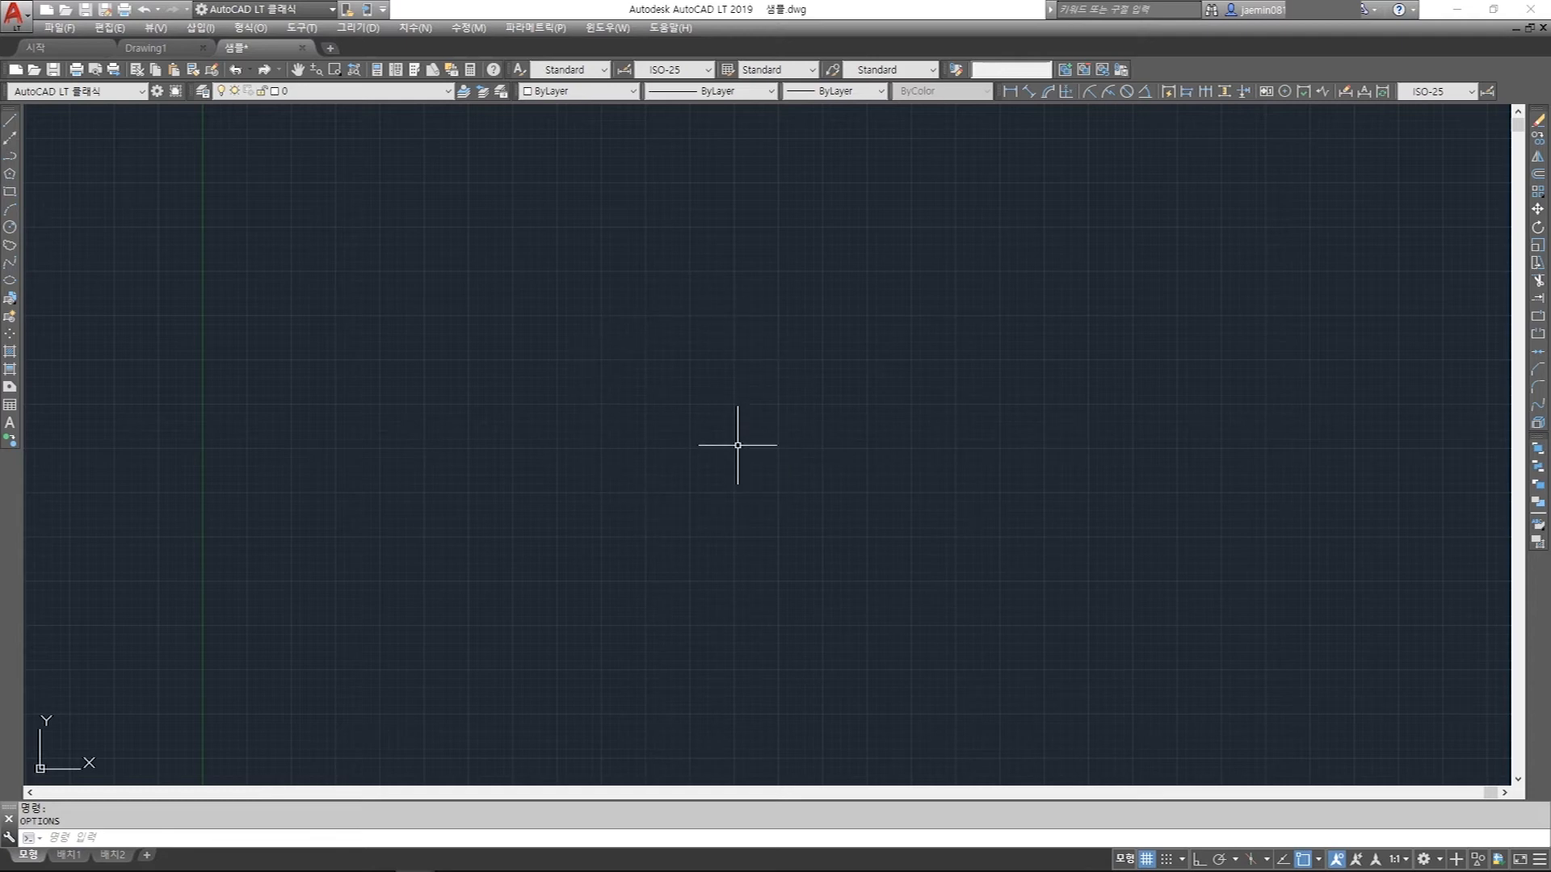
text(p)
key(Return)
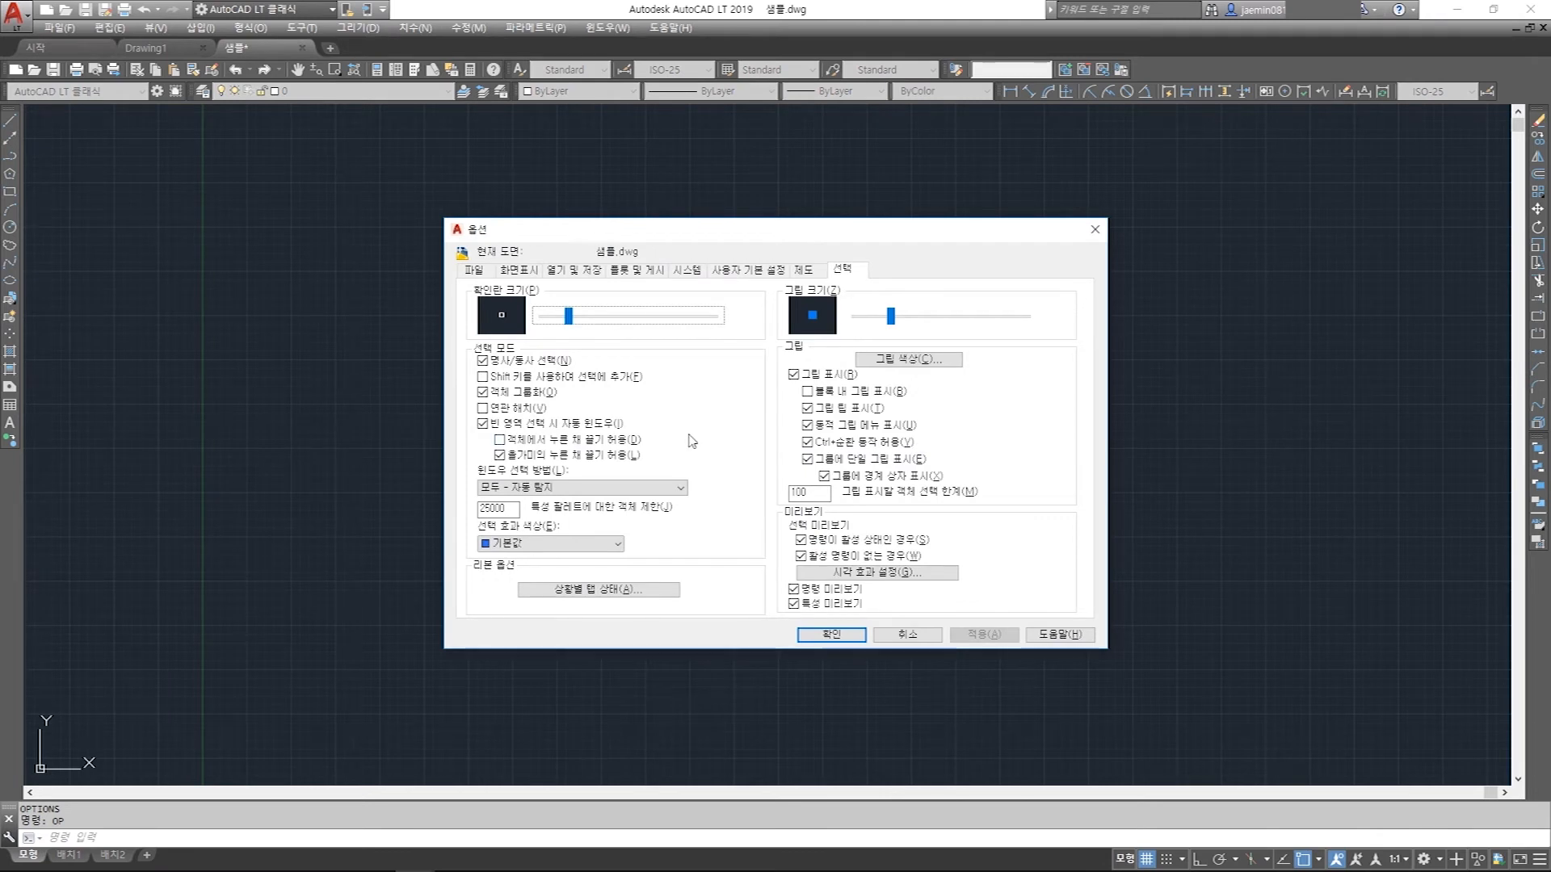
click(473, 271)
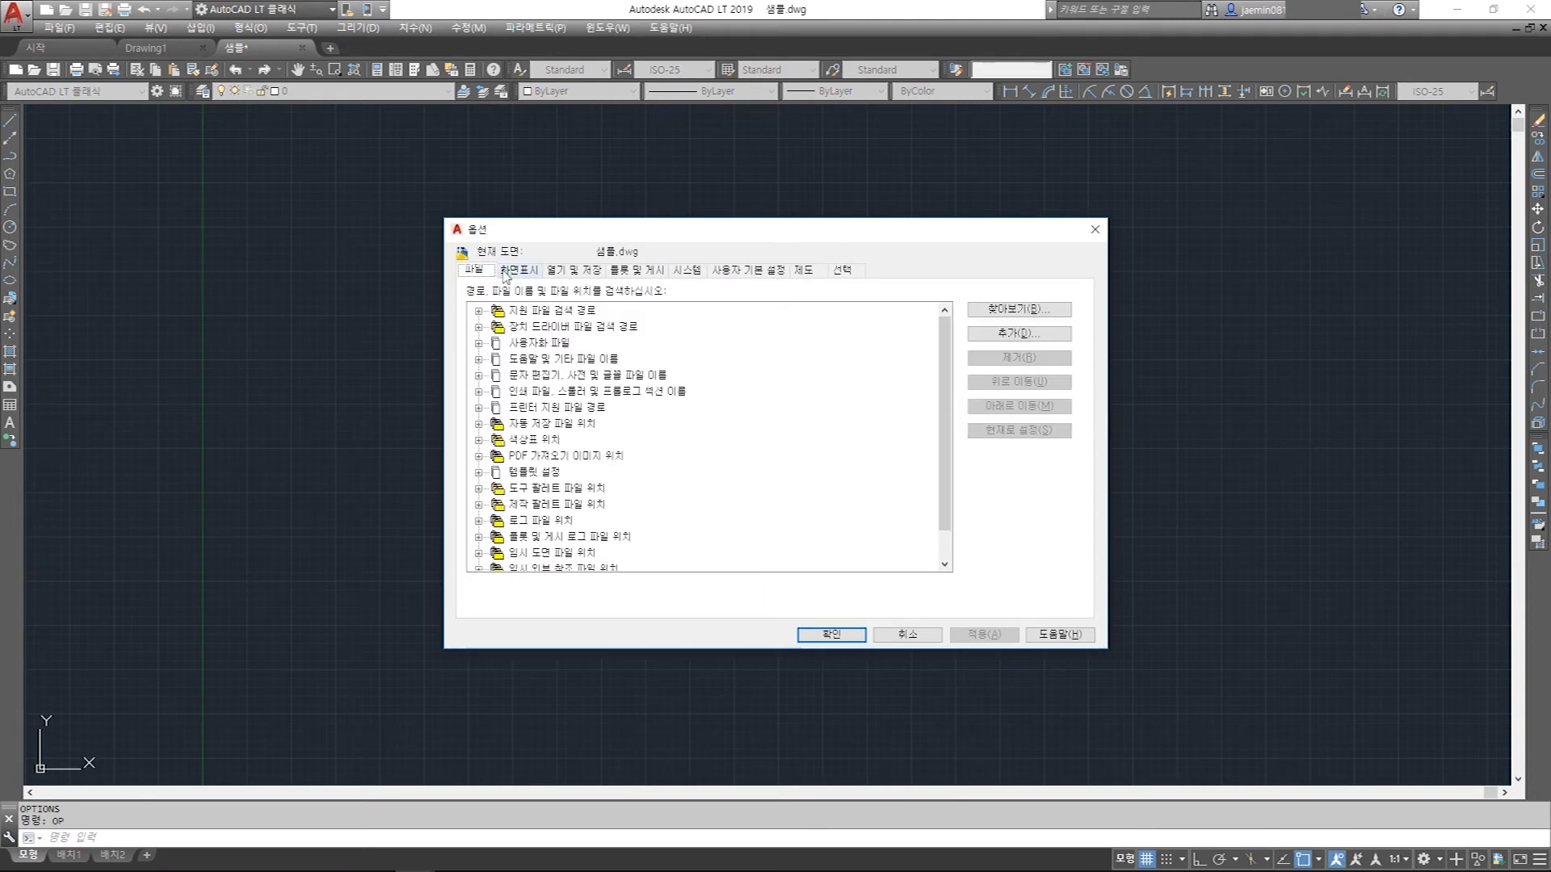
click(510, 272)
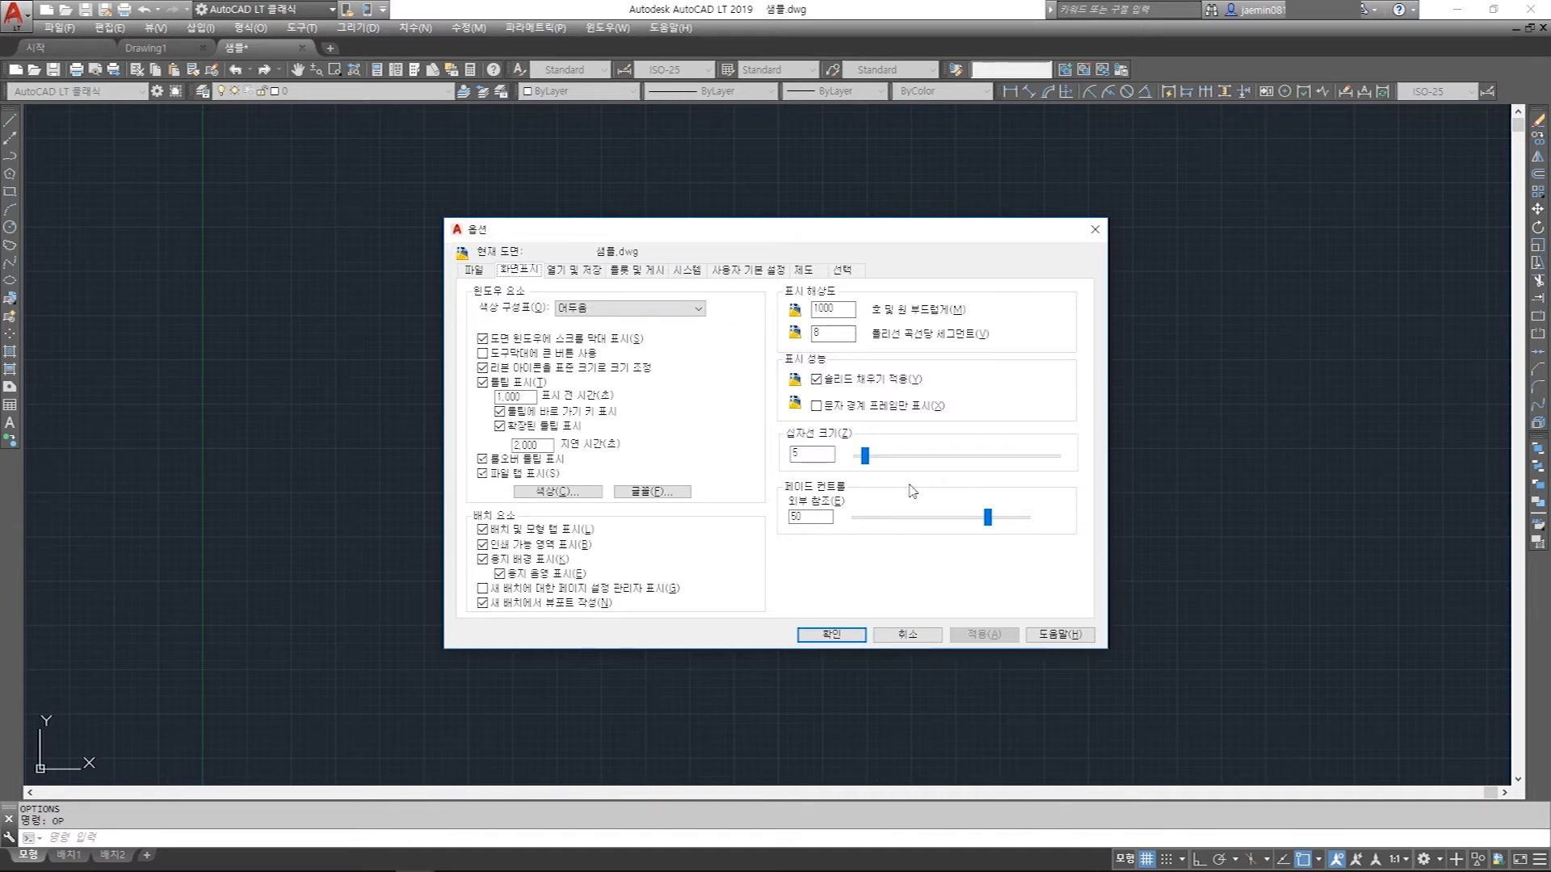
click(889, 639)
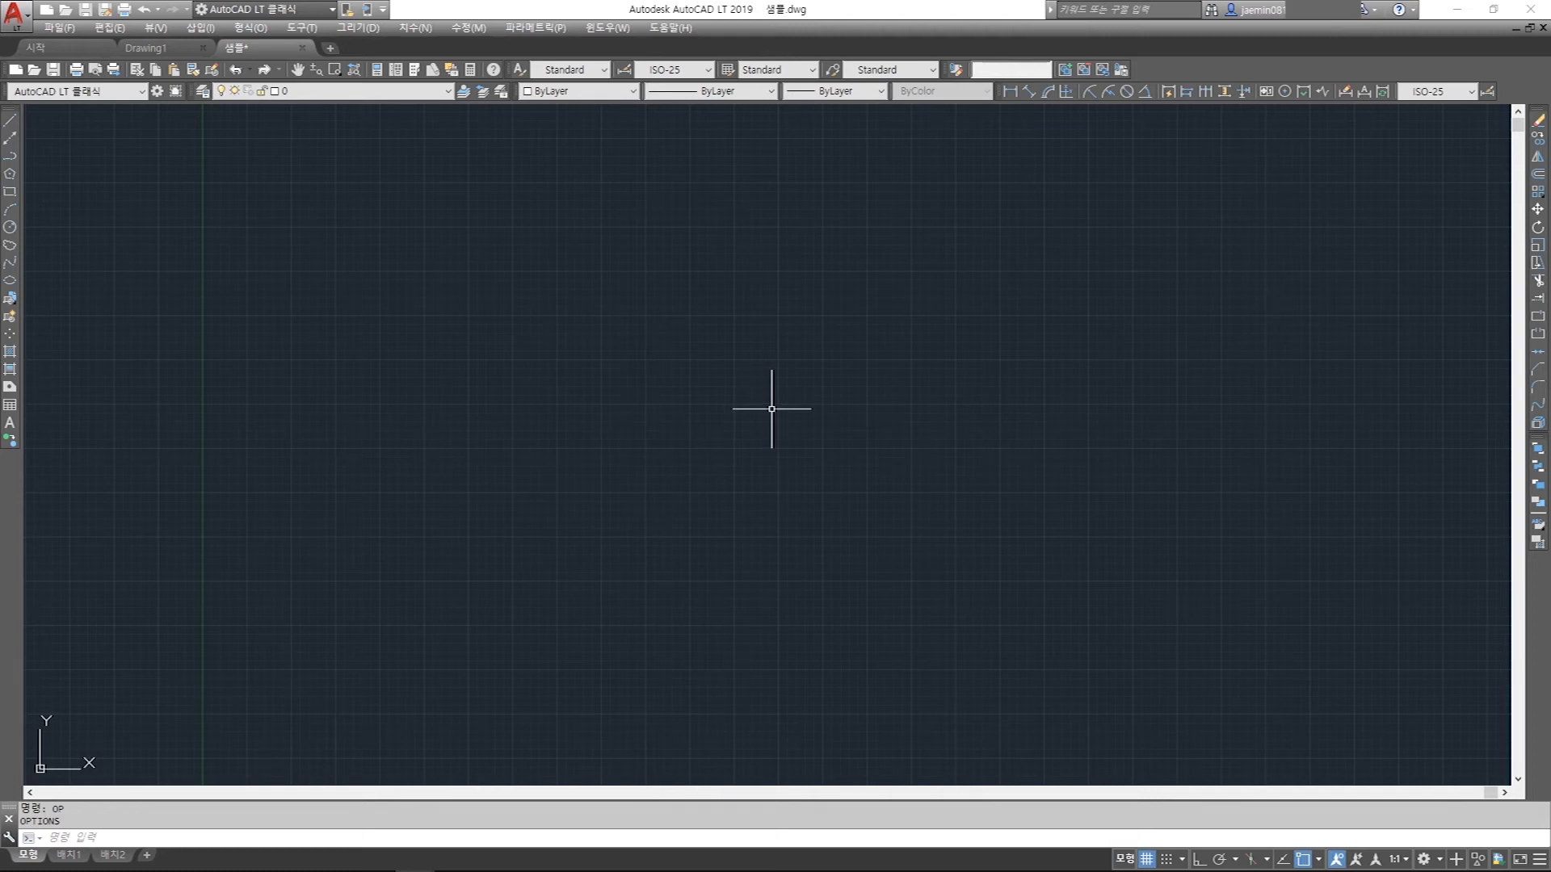
- Set the crosshair size to 100 in the display options, then apply and close the options
text(op)
key(Return)
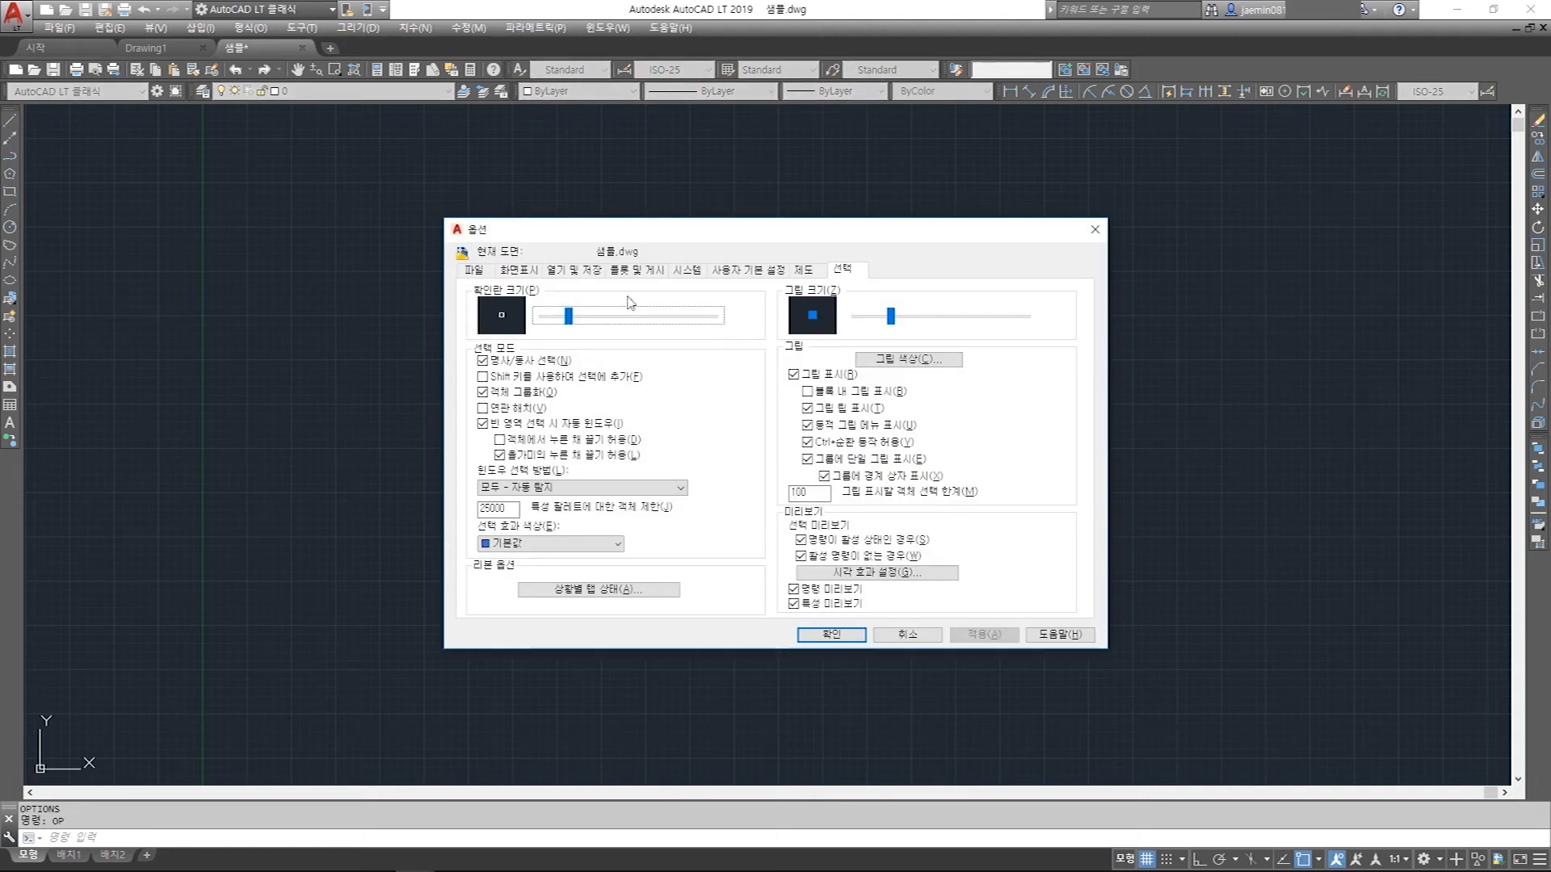
click(527, 273)
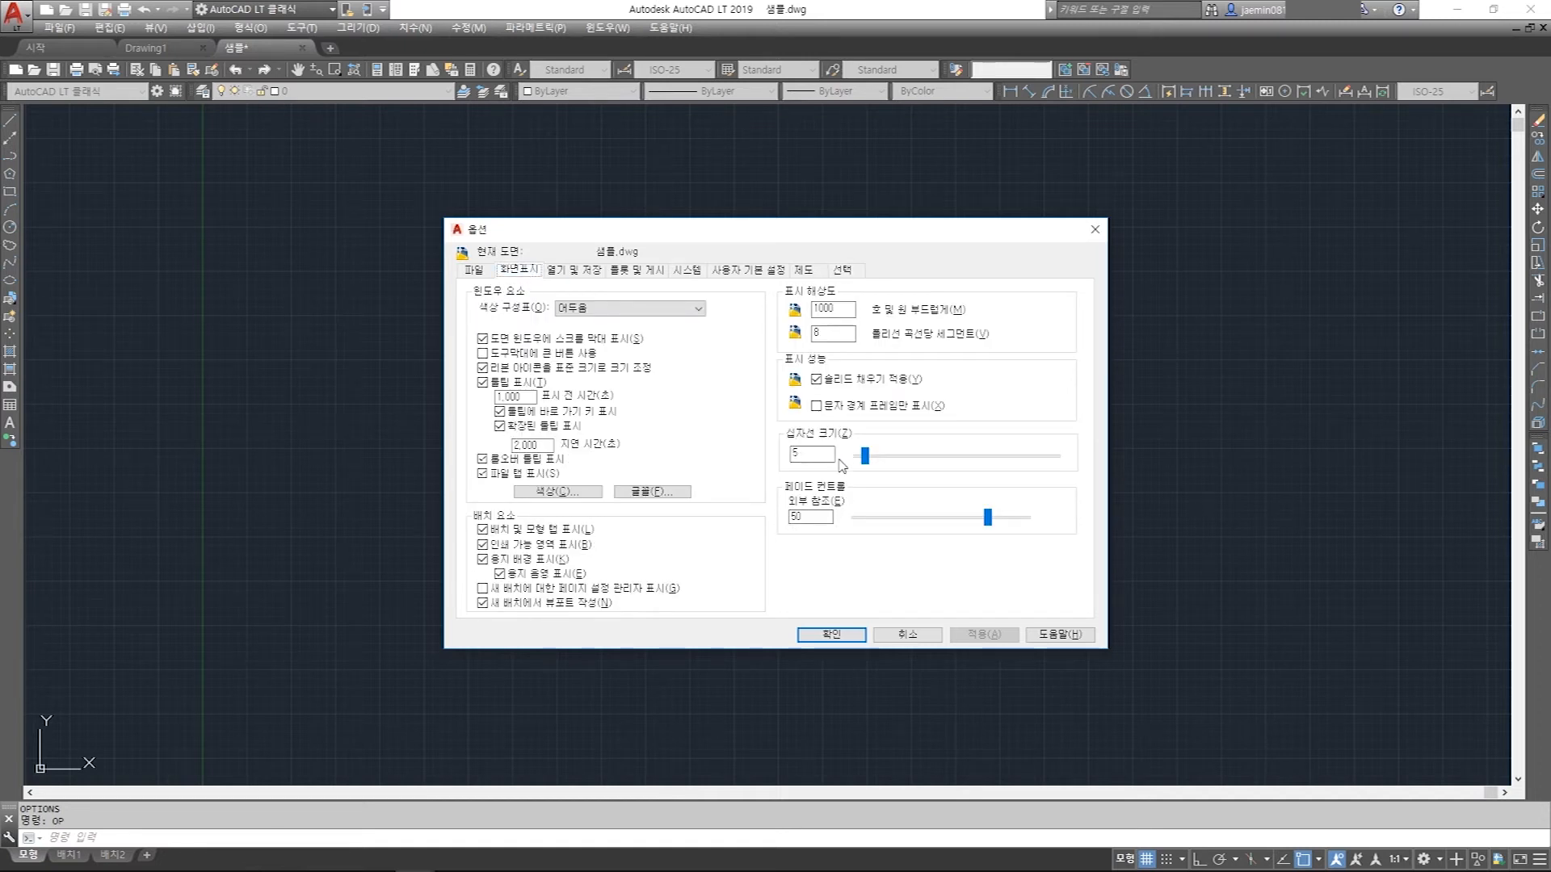
drag(866, 459, 1072, 466)
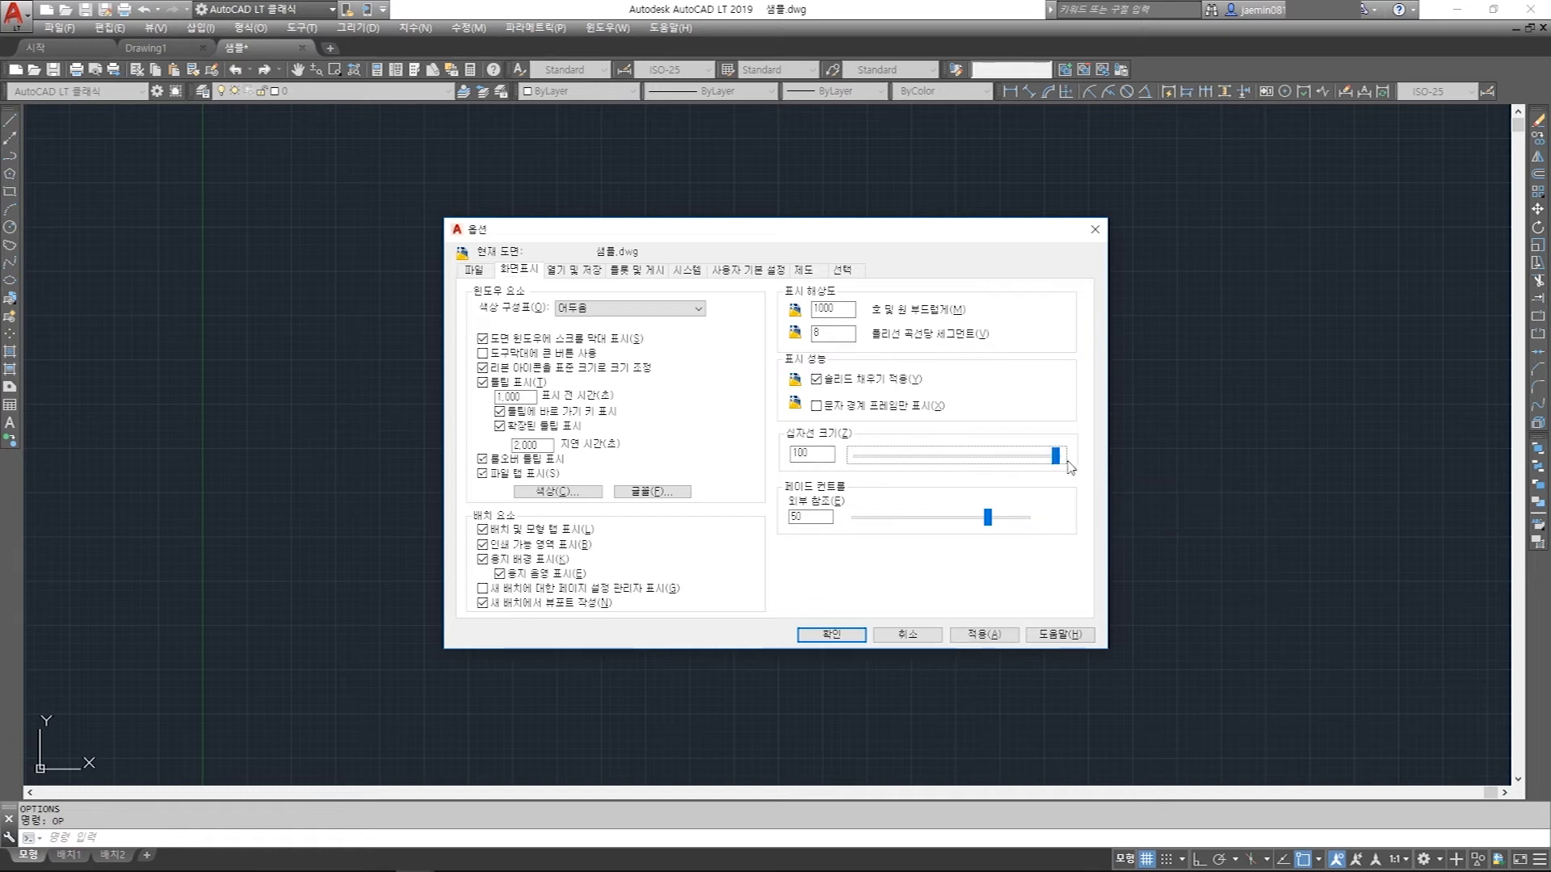
click(975, 637)
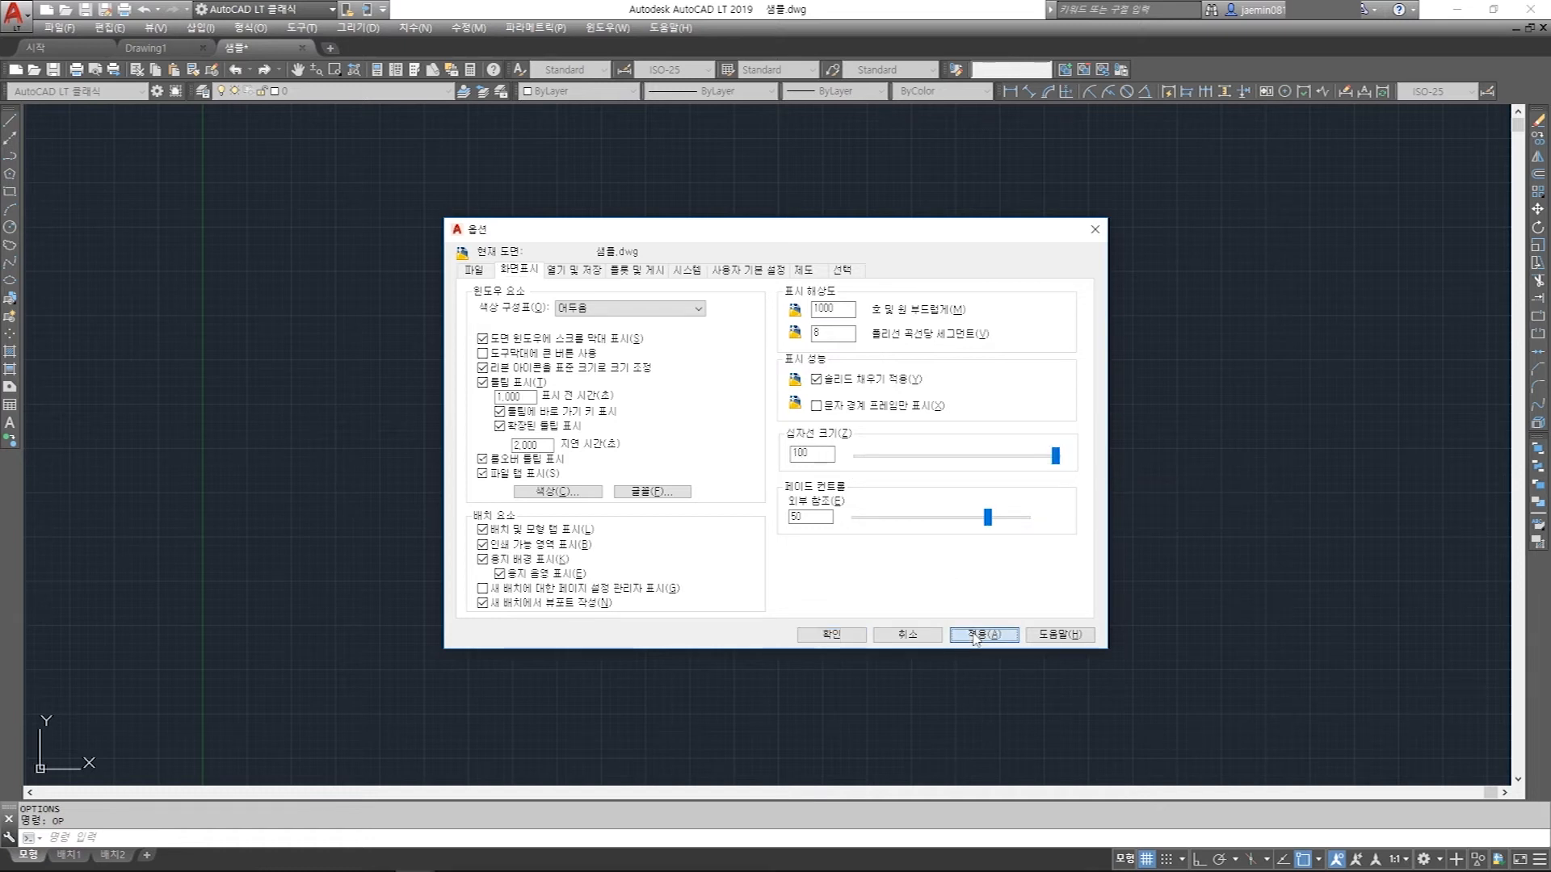
click(831, 634)
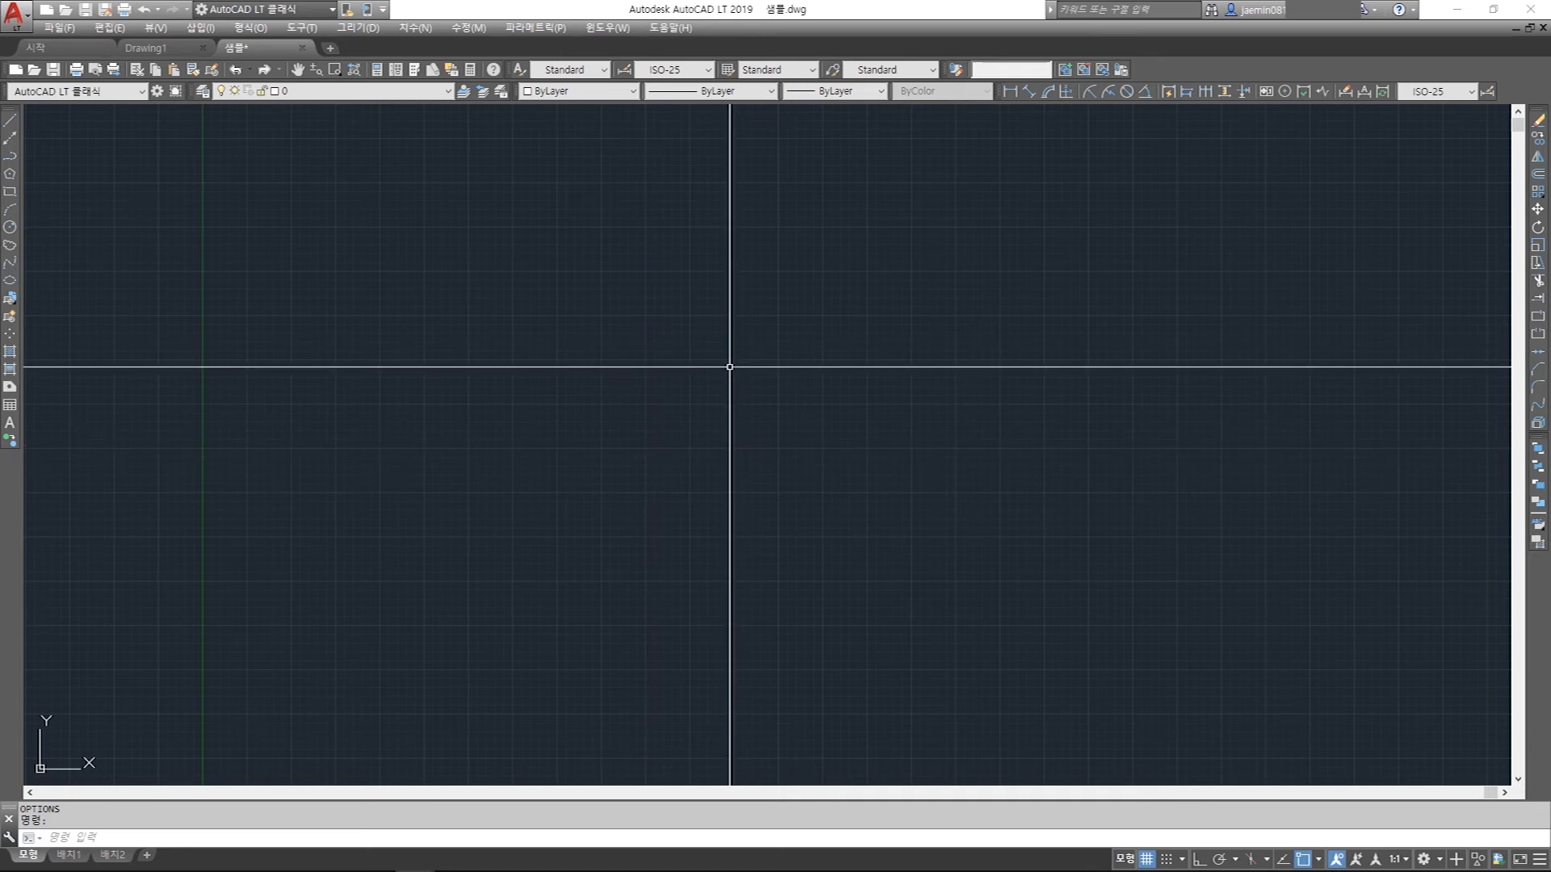
- Draw a single diagonal line in the middle of the drawing area with the Line command
text(op)
key(Escape)
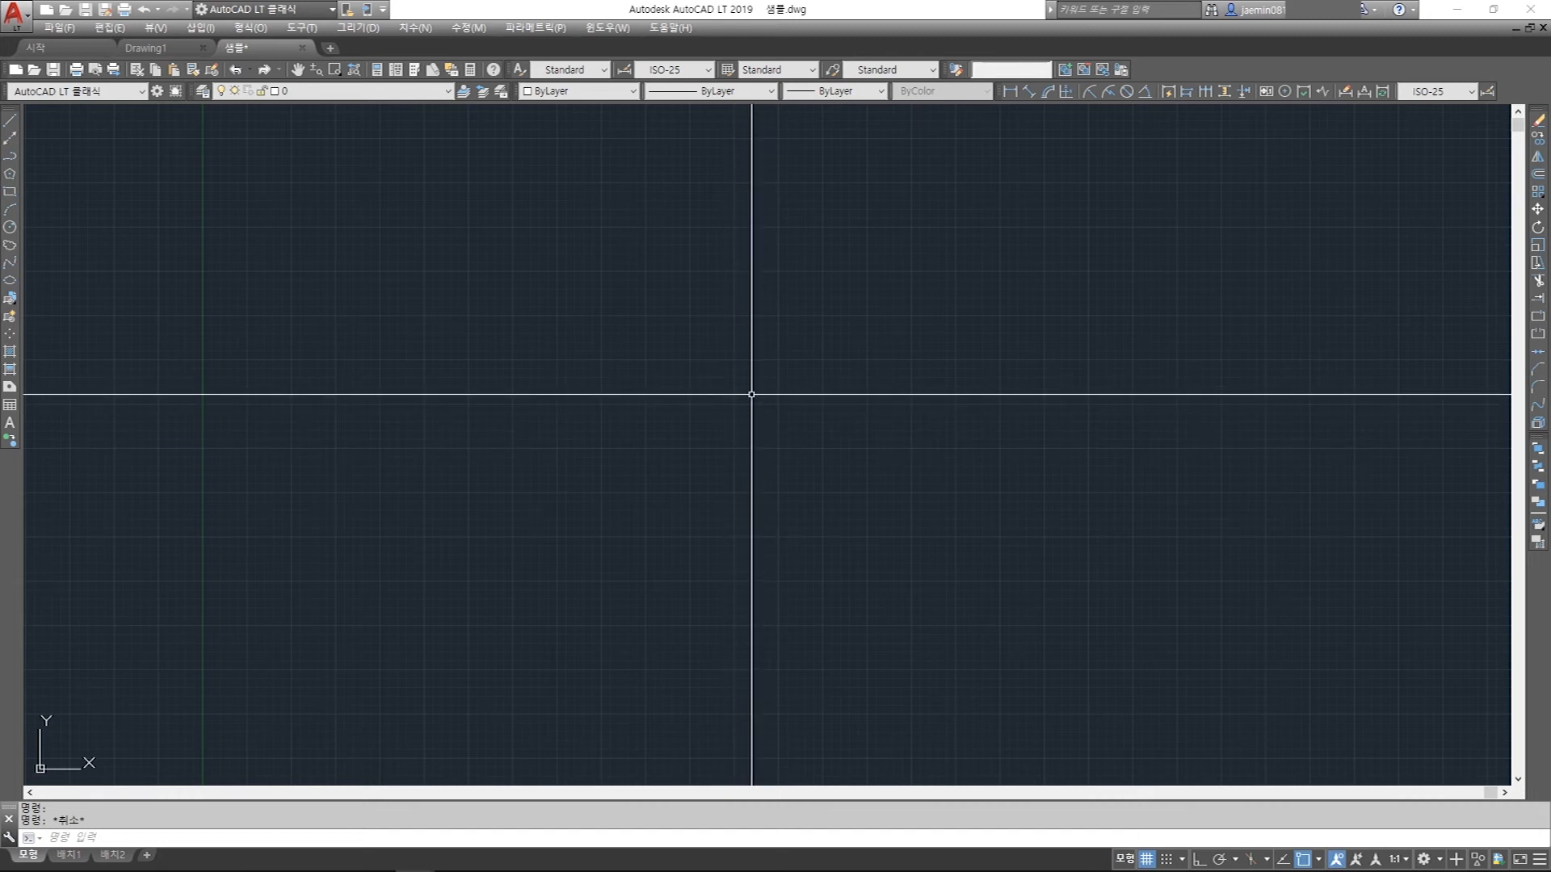
key(l)
key(Return)
click(803, 268)
click(620, 487)
key(Escape)
- Select and deselect the diagonal line at different points with the pickbox, then select it with a crossing window and delete it
click(689, 412)
key(Escape)
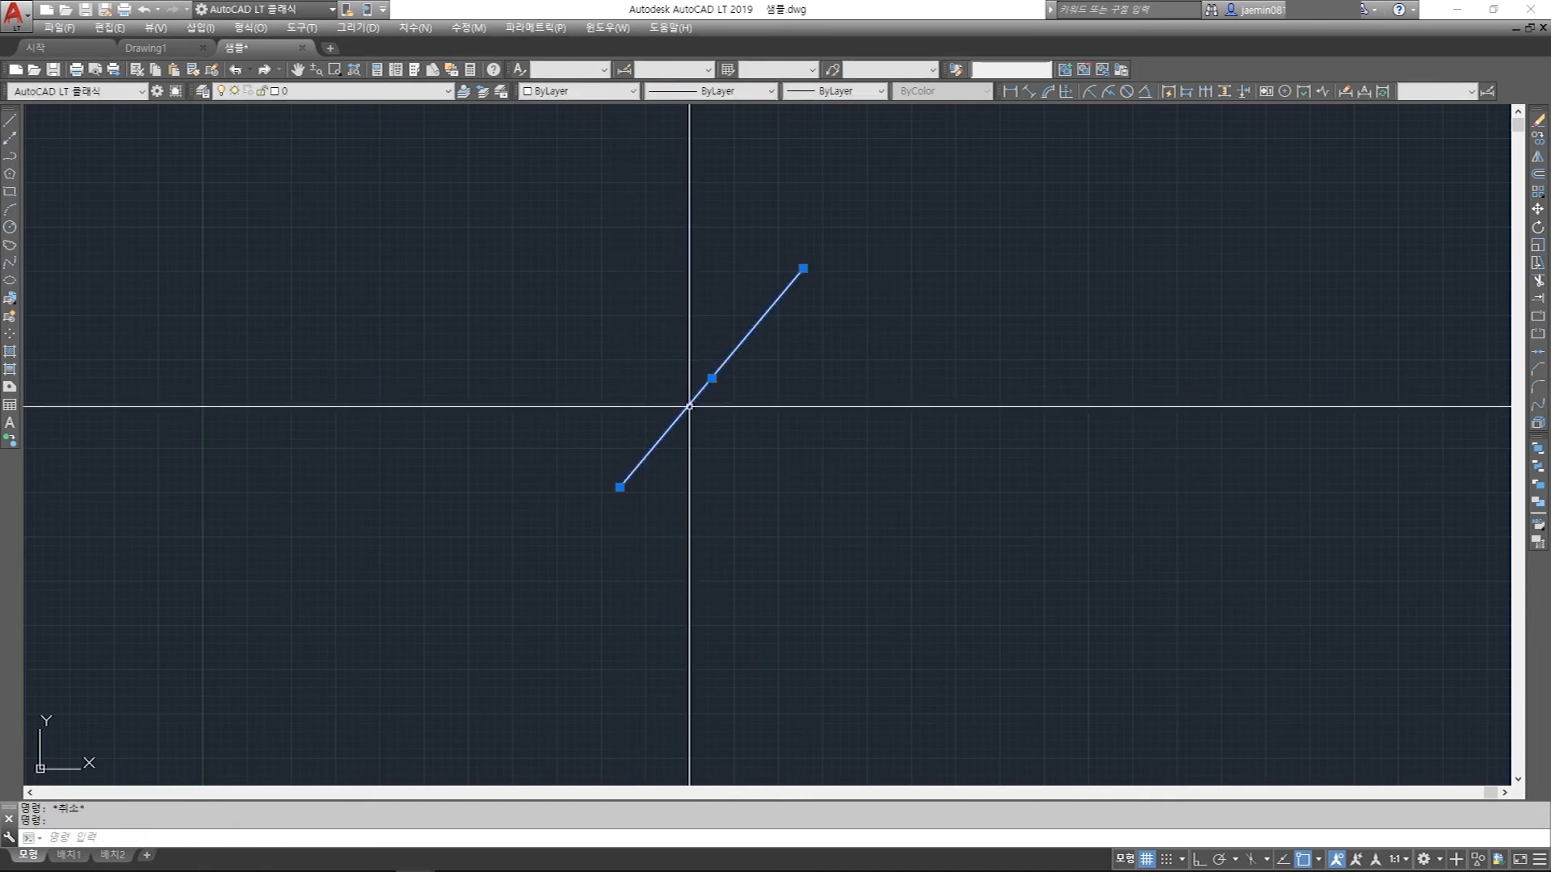
click(725, 361)
key(Escape)
click(744, 429)
click(689, 387)
key(Delete)
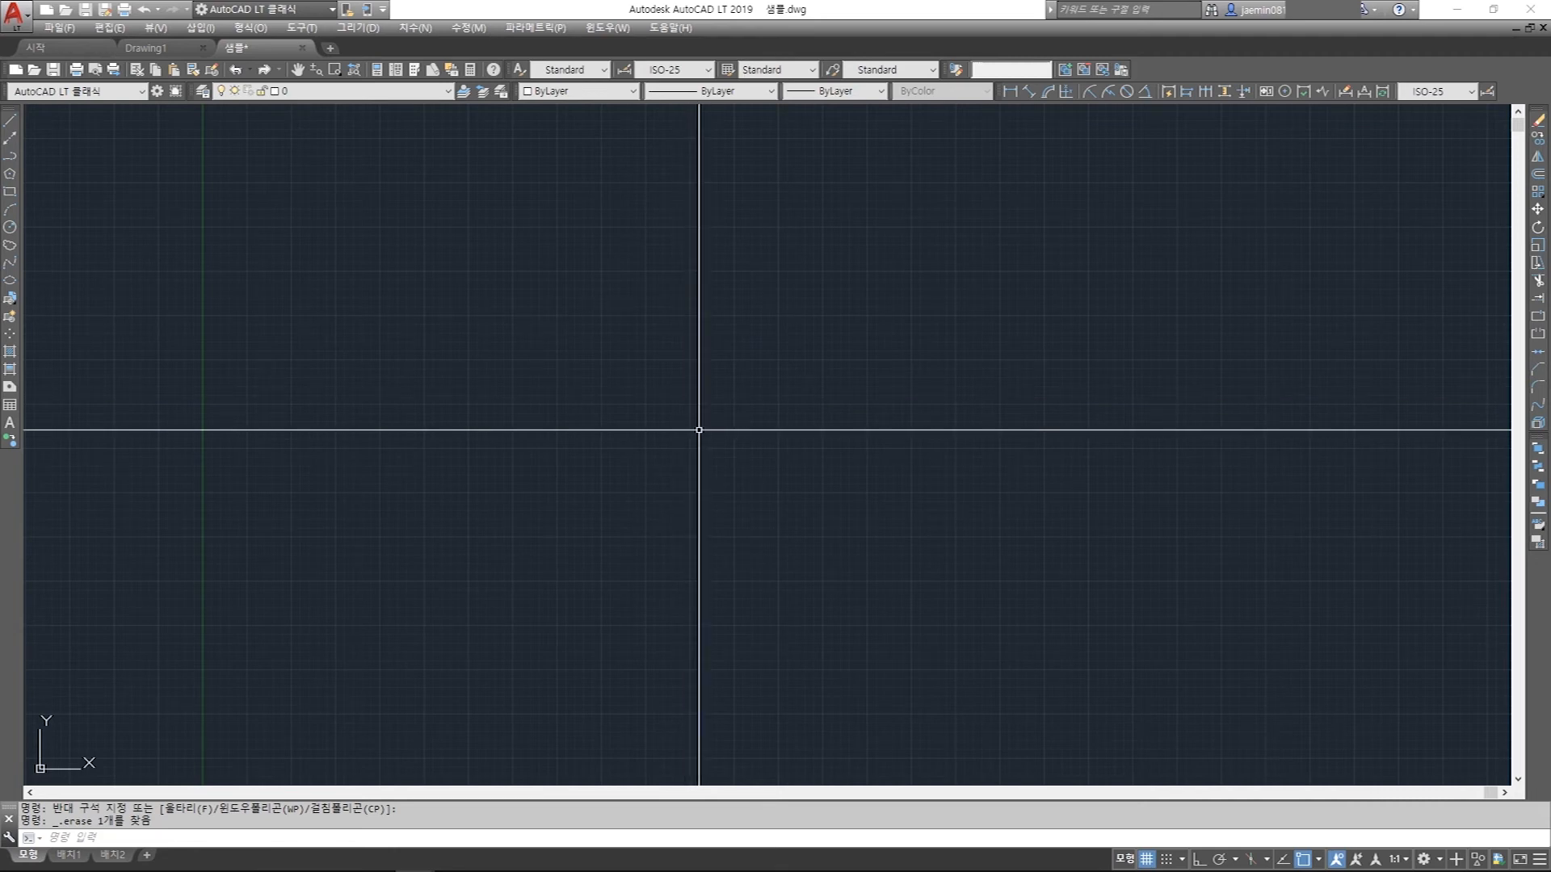
- Slightly increase the pickbox size (확인란 크기) in the selection options, then apply and close the options
key(Return)
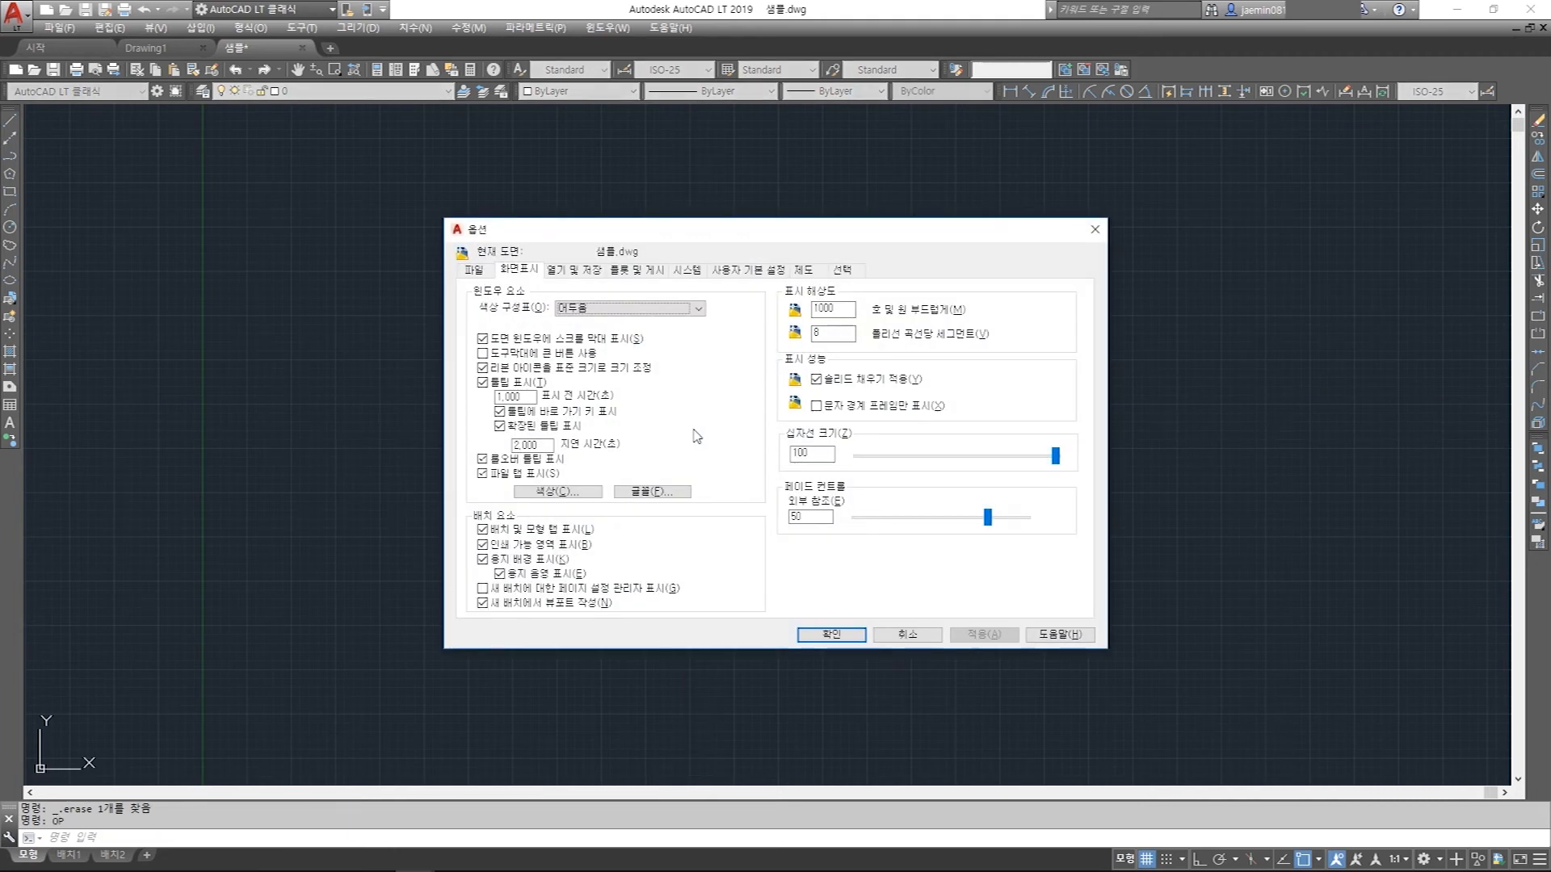
click(843, 271)
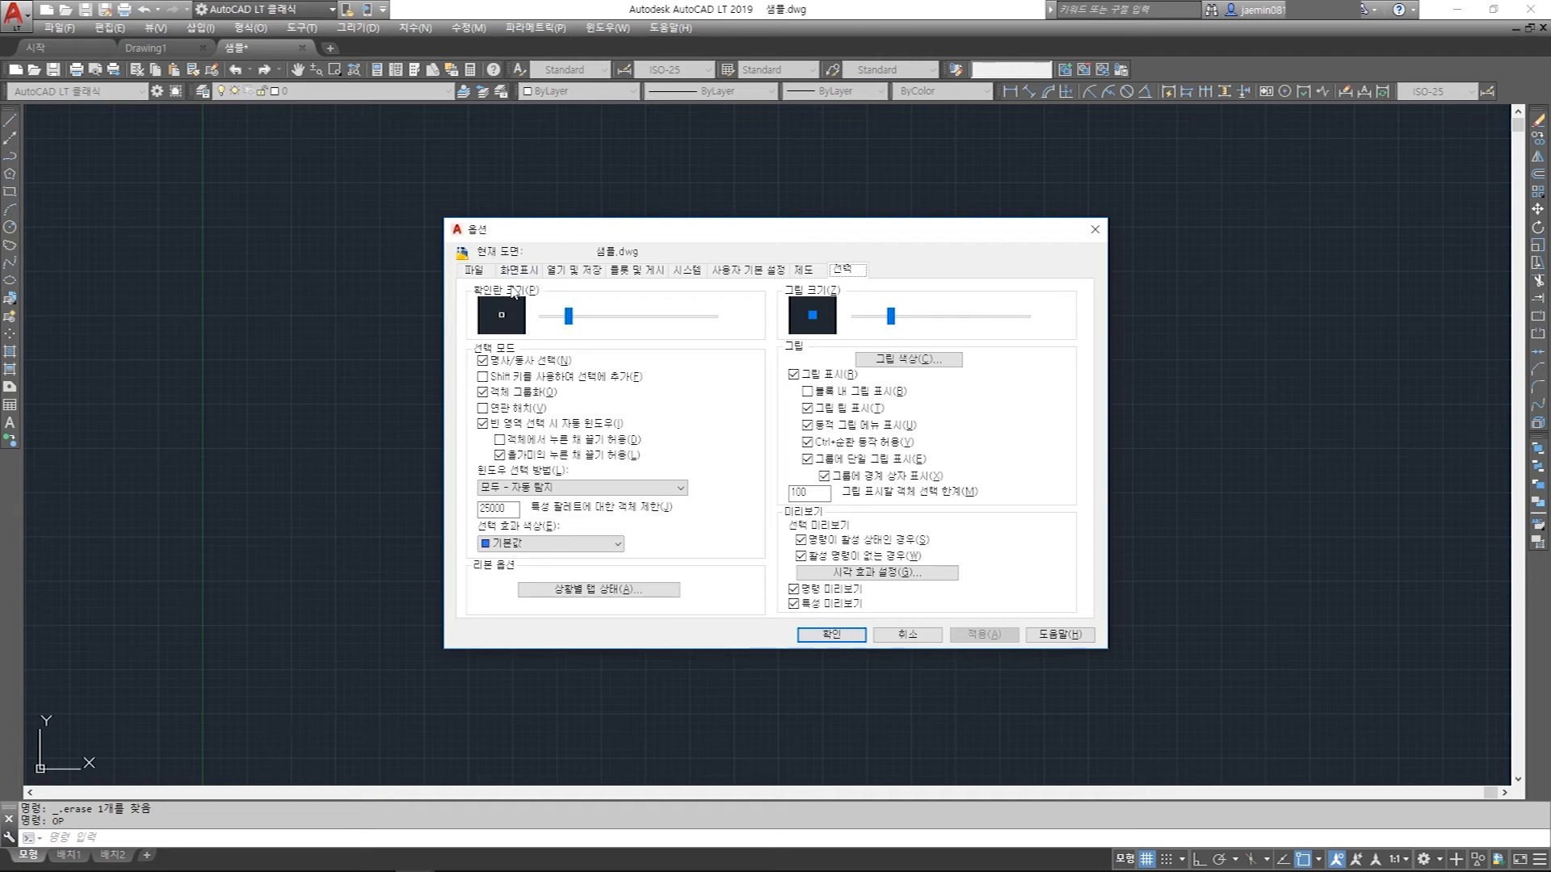
click(571, 319)
drag(575, 320, 584, 322)
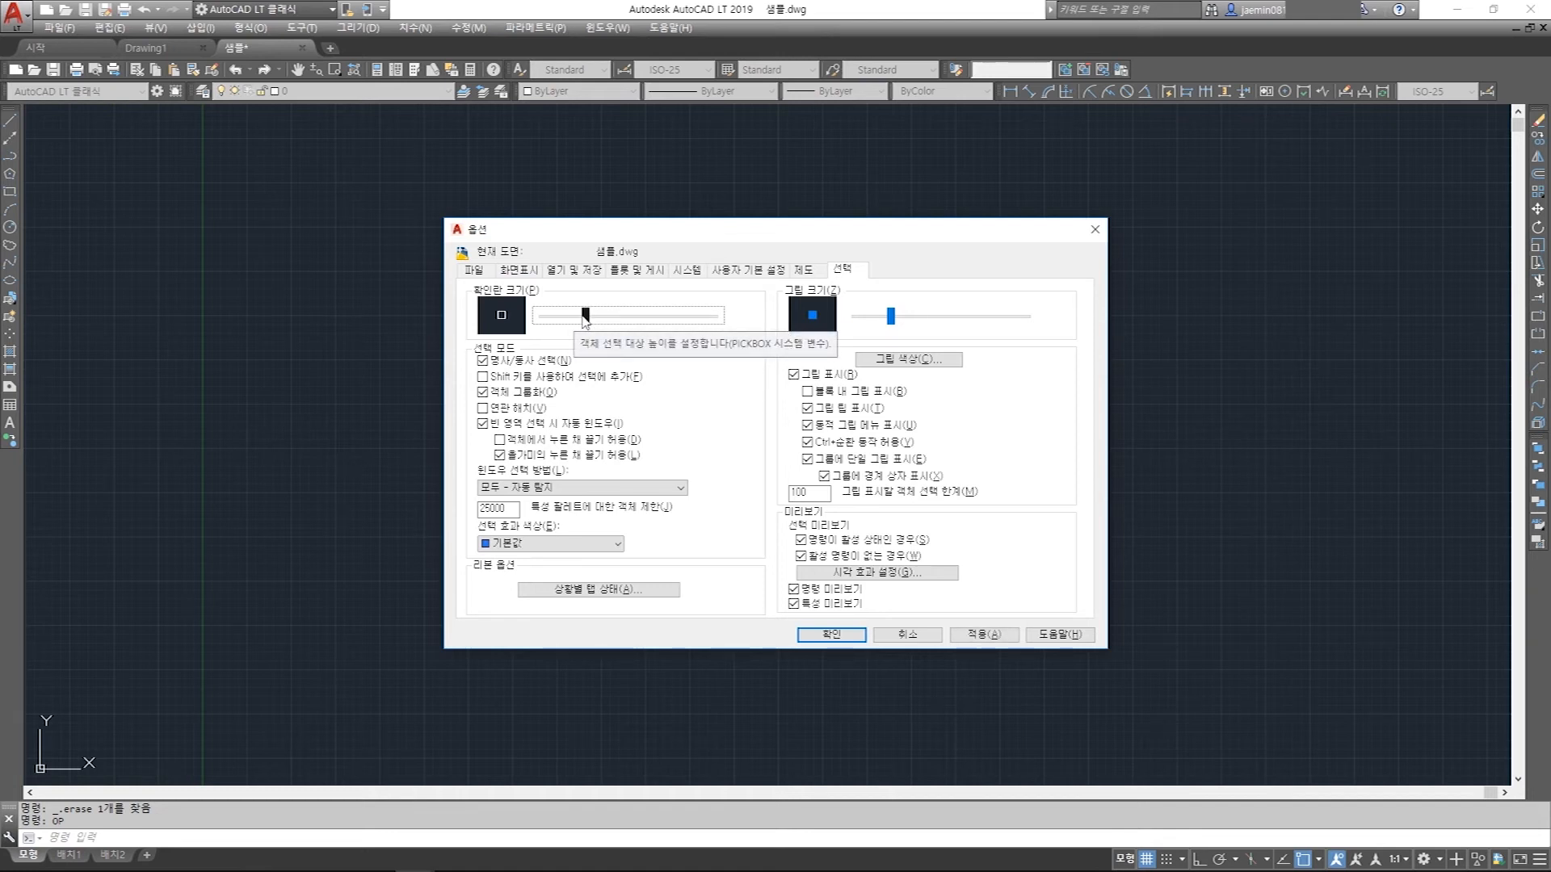
drag(586, 320, 585, 320)
click(984, 635)
click(820, 635)
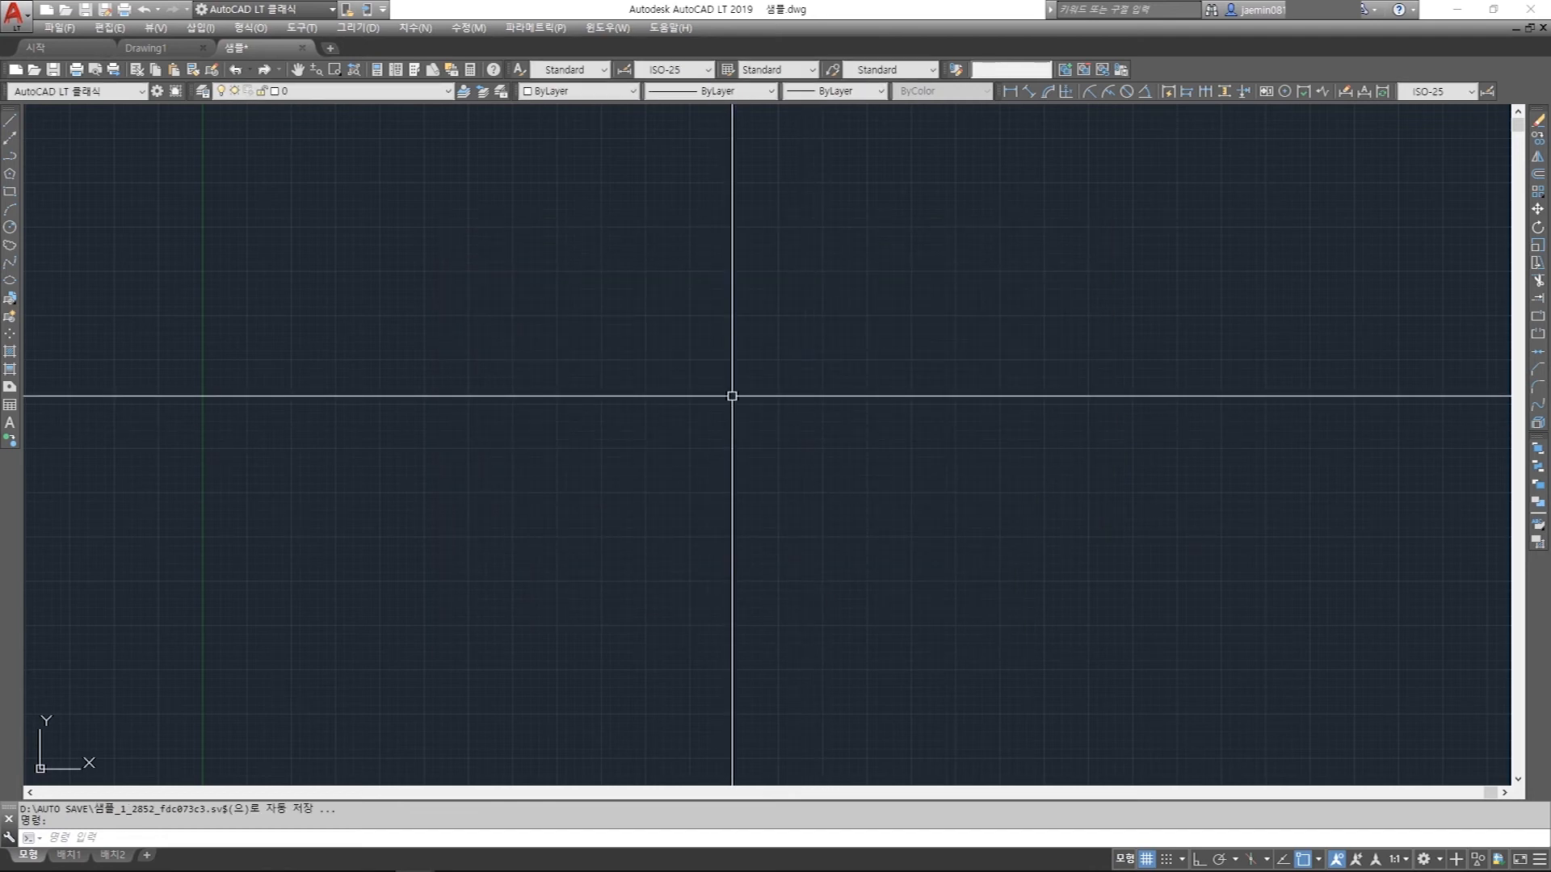
- Reopen the options and enlarge the pickbox to slightly more than half of its size range, then accept the change
key(Return)
drag(599, 319, 651, 319)
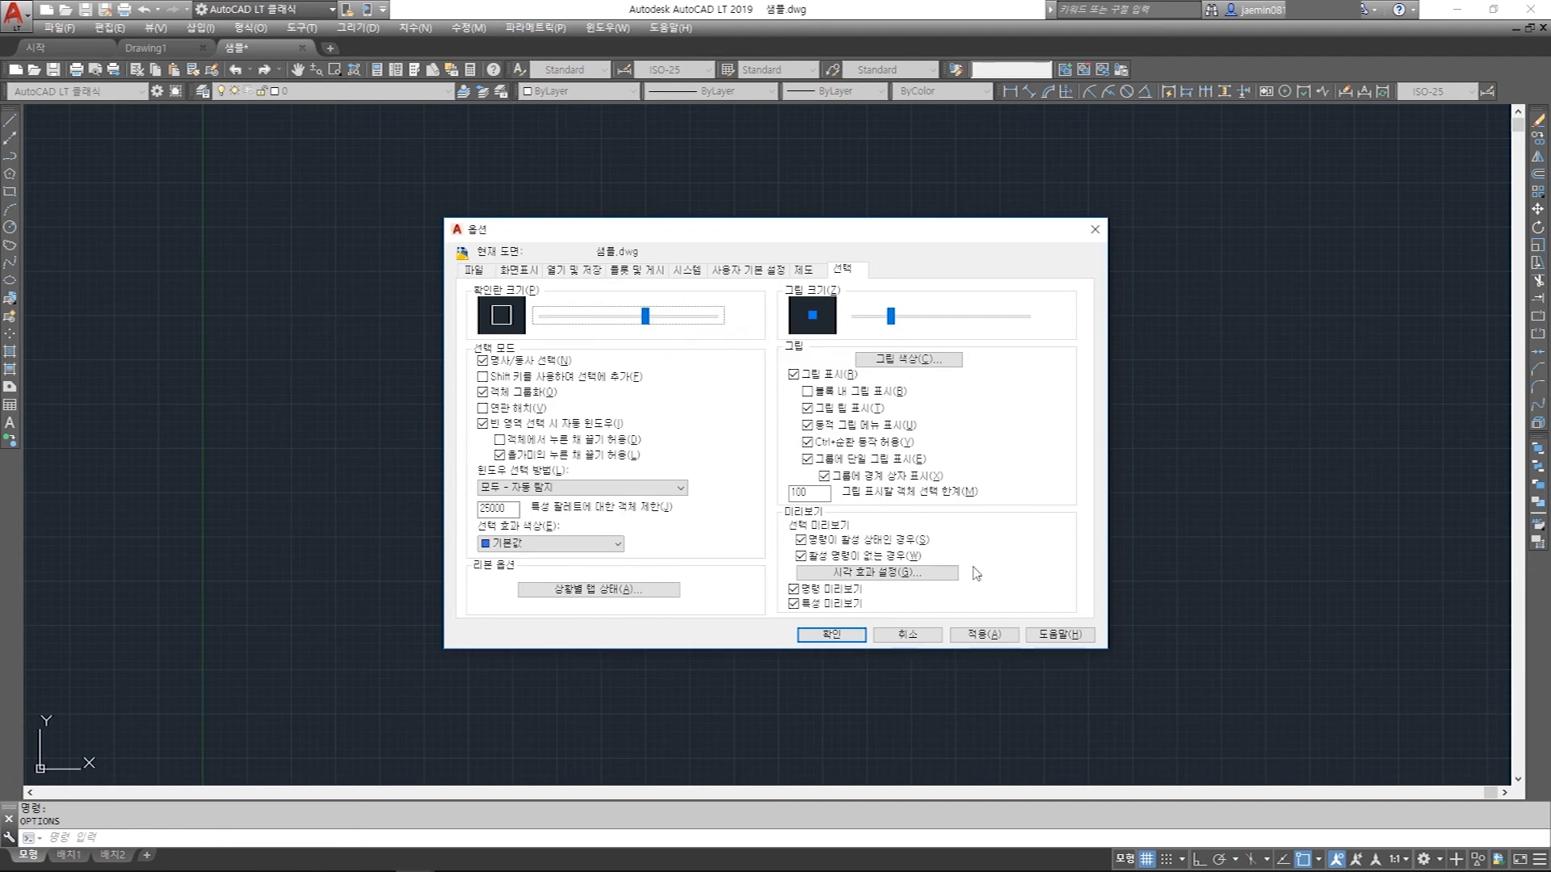
click(831, 634)
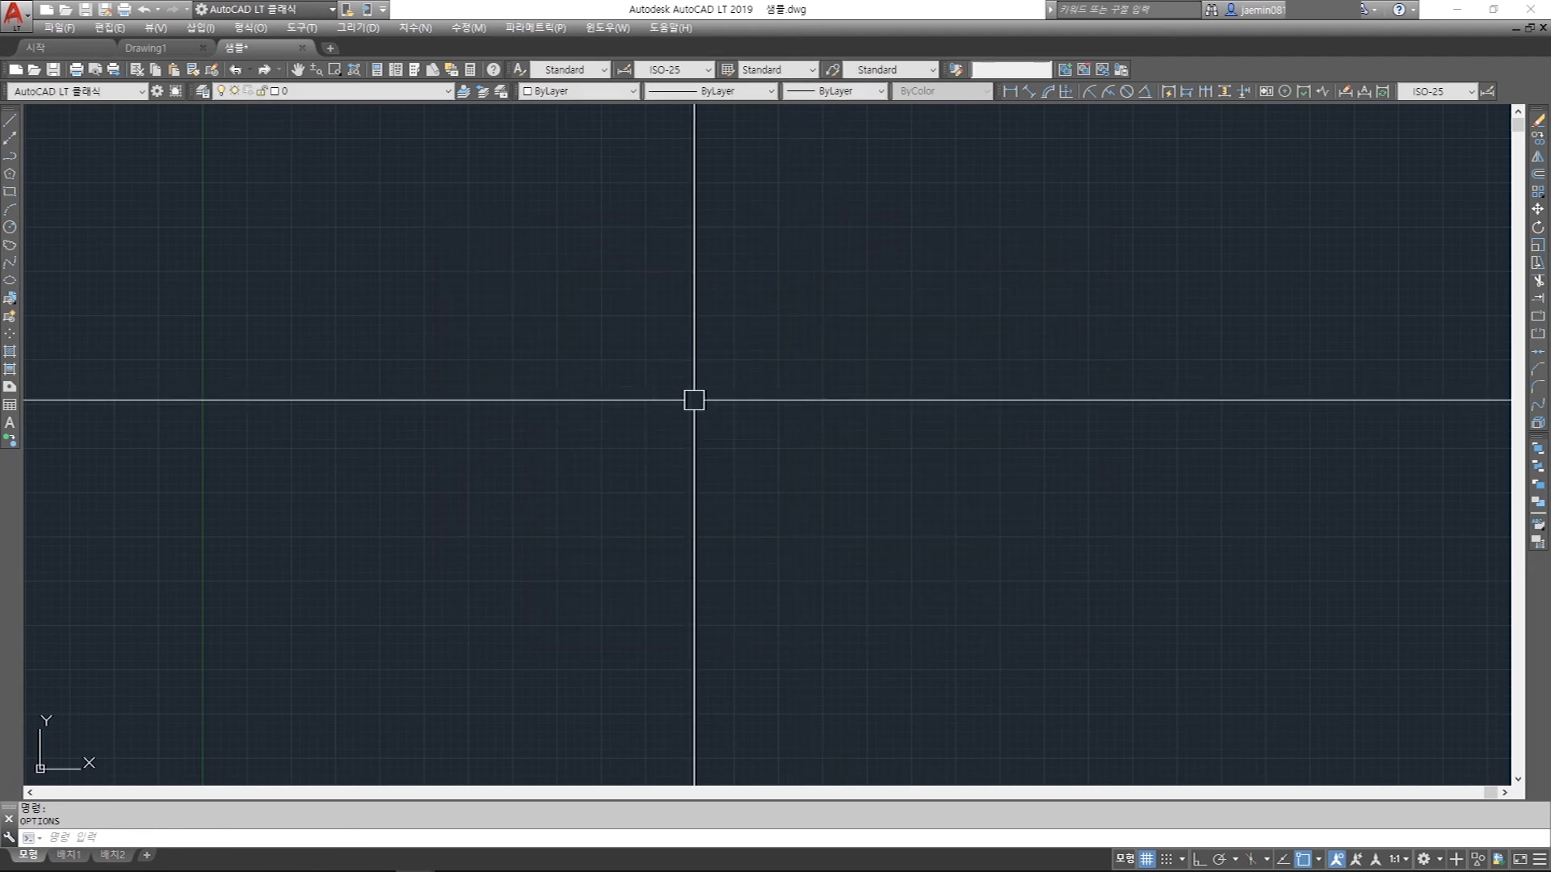
- Reduce the pickbox size (확인란 크기) to about a quarter of its range in the selection options, then apply and accept the change
key(Return)
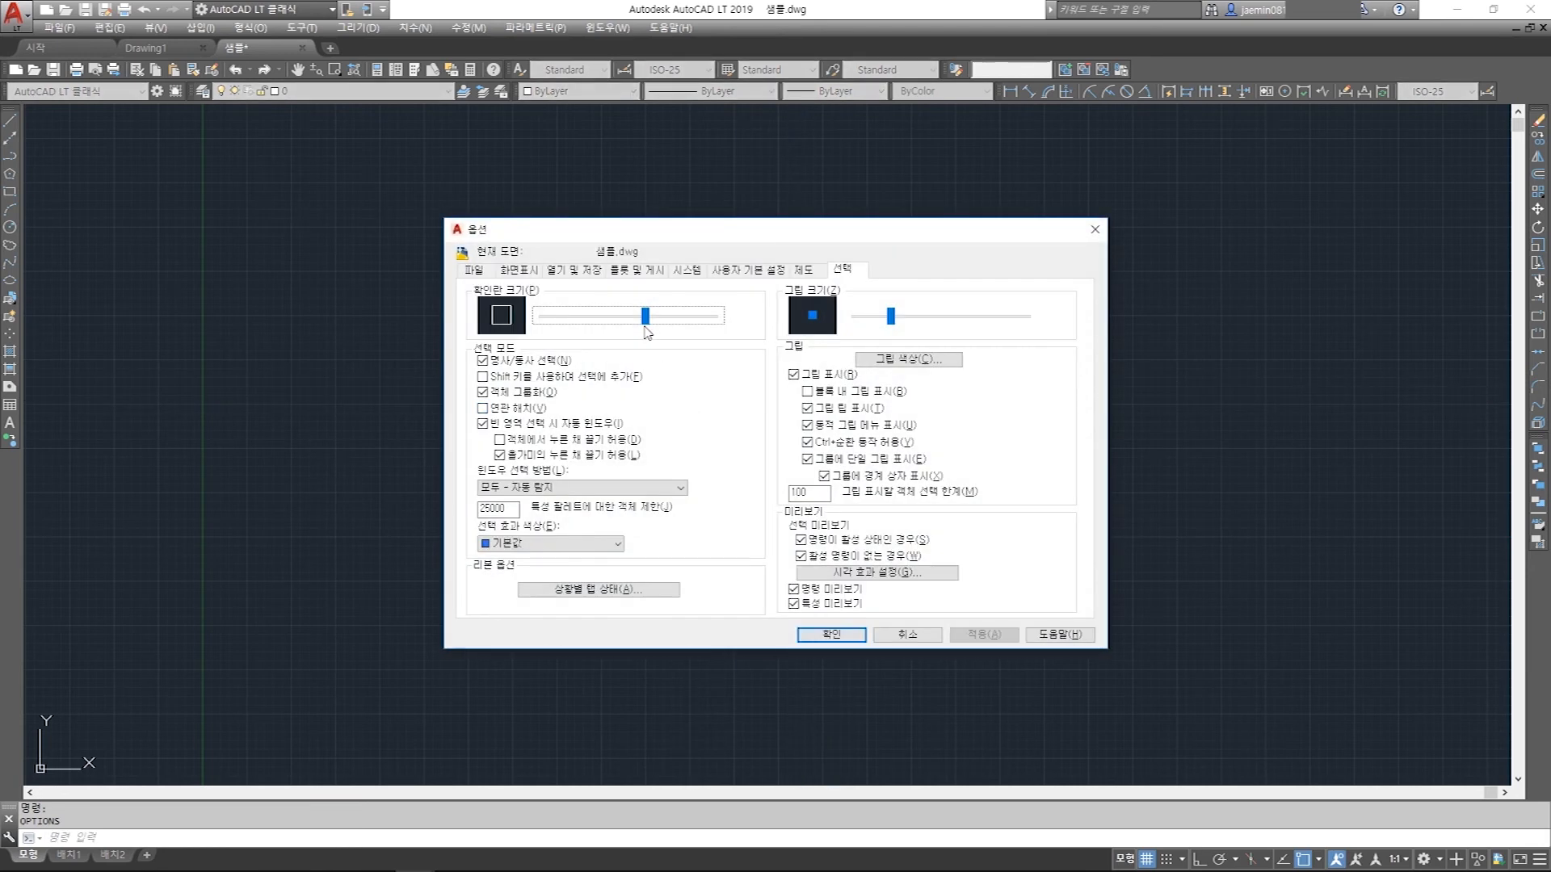
click(925, 636)
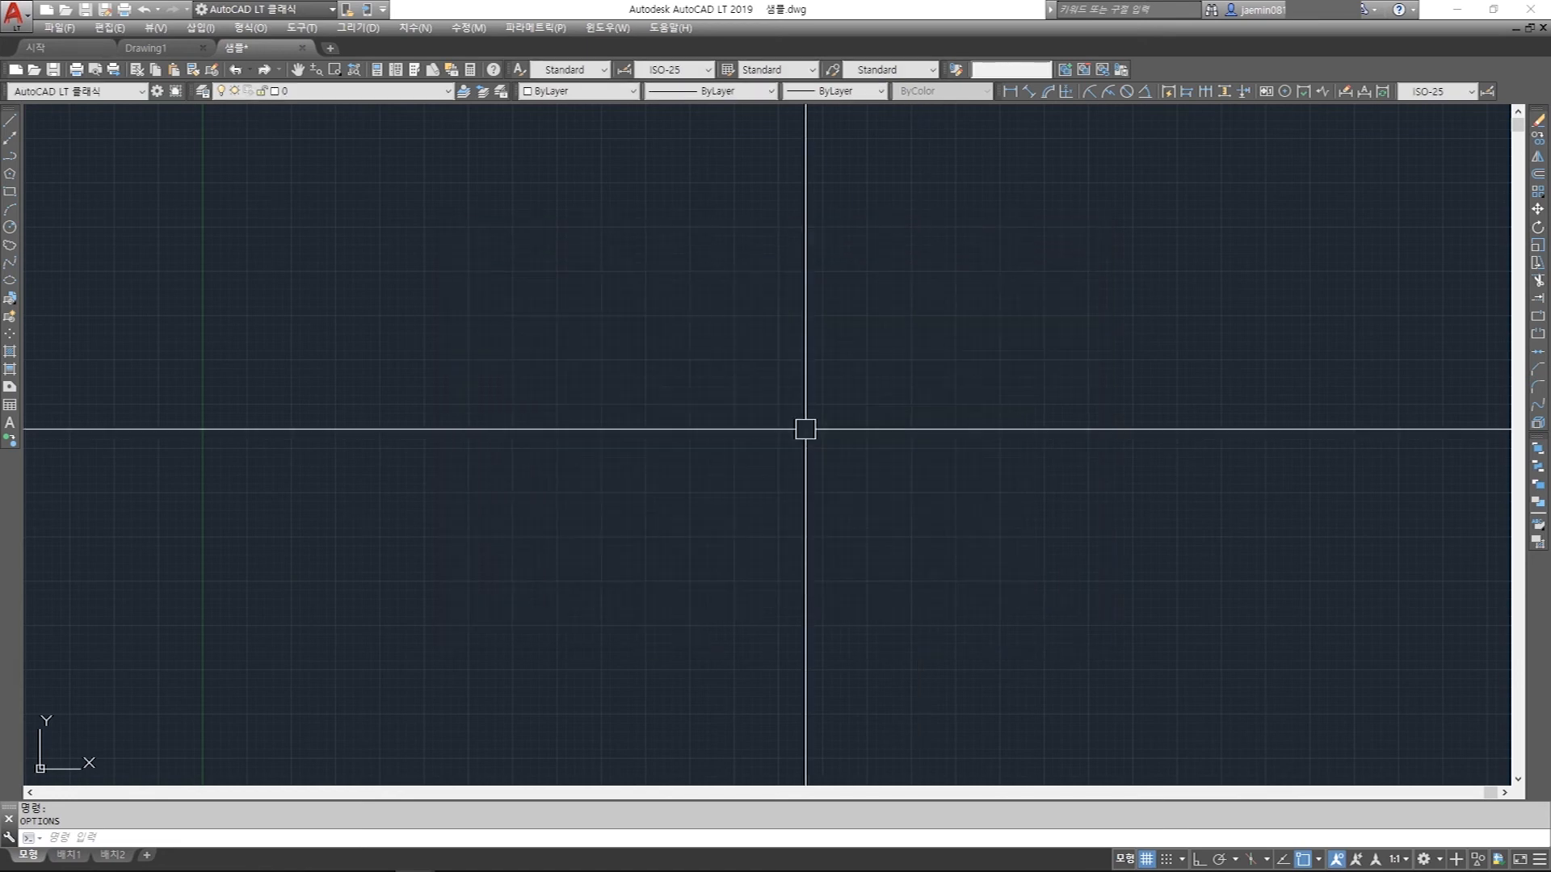
key(Return)
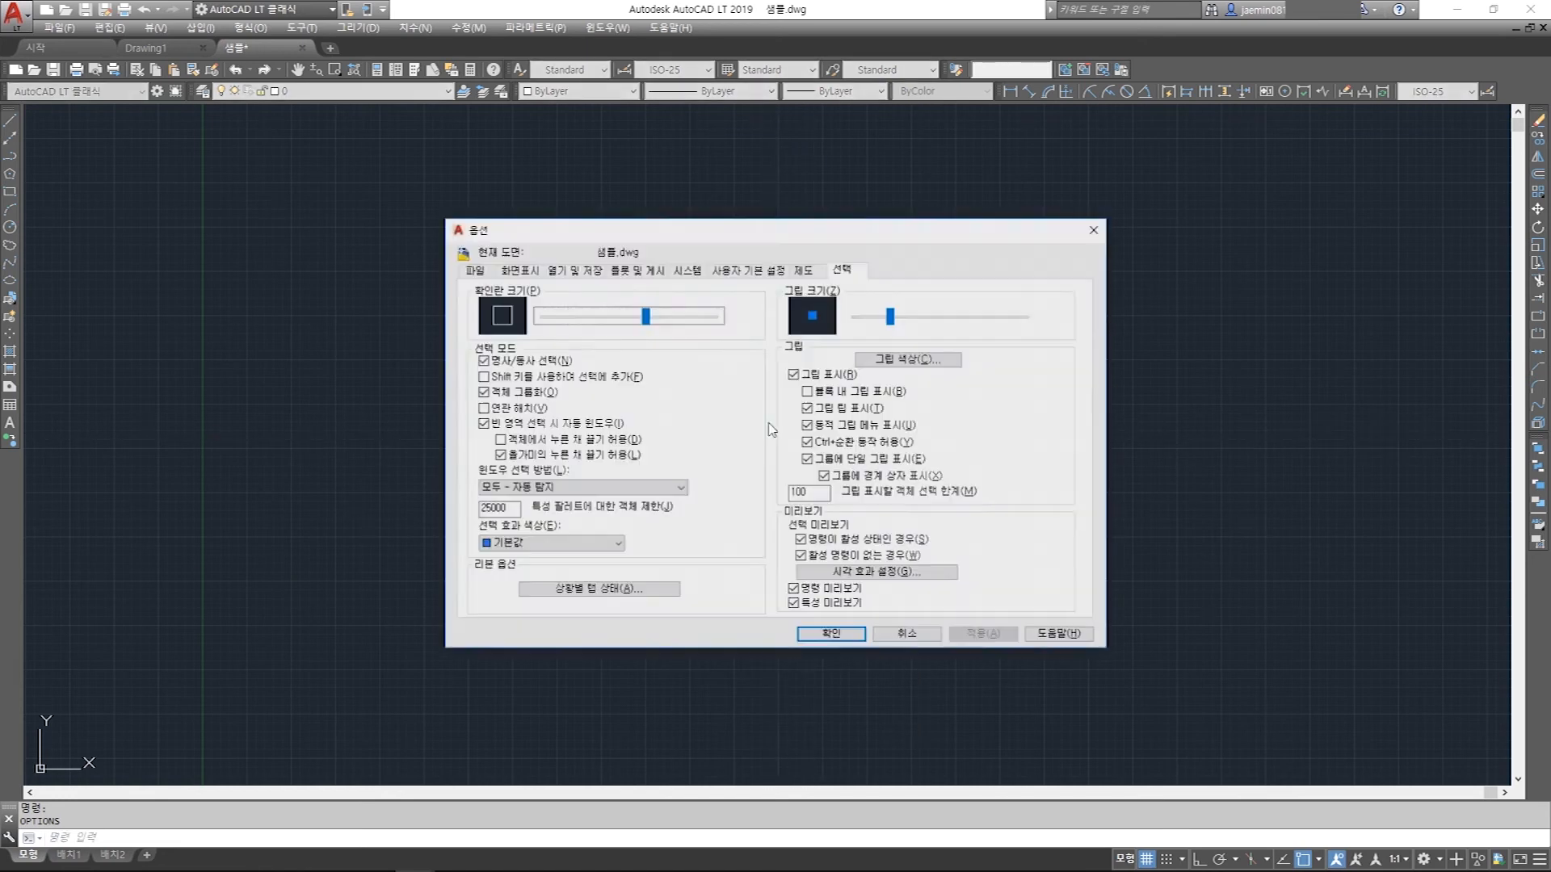
drag(646, 317, 596, 325)
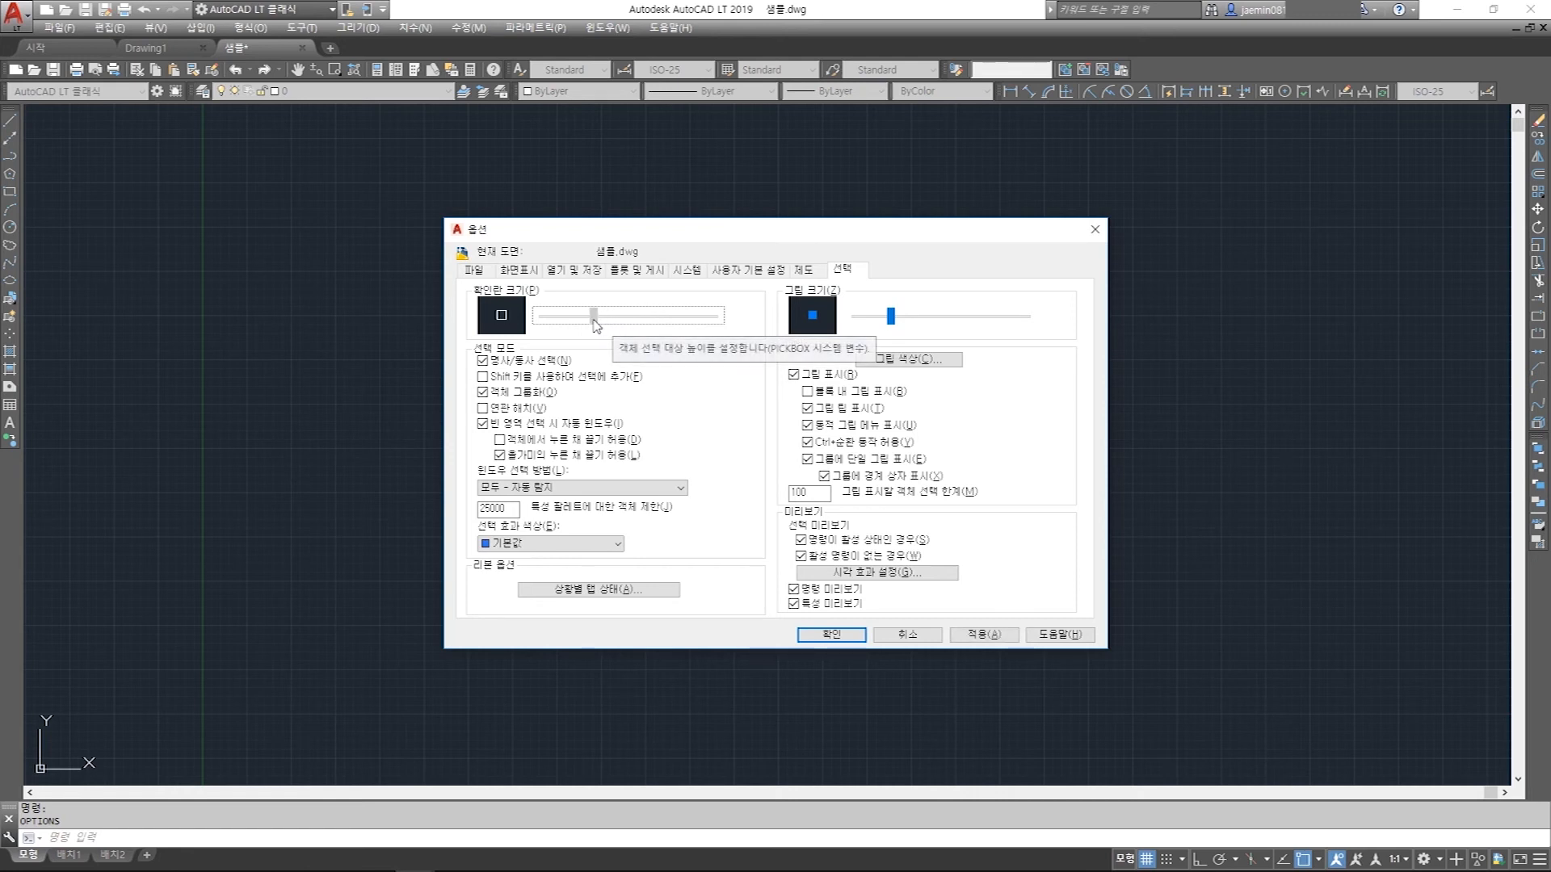
drag(594, 326, 586, 324)
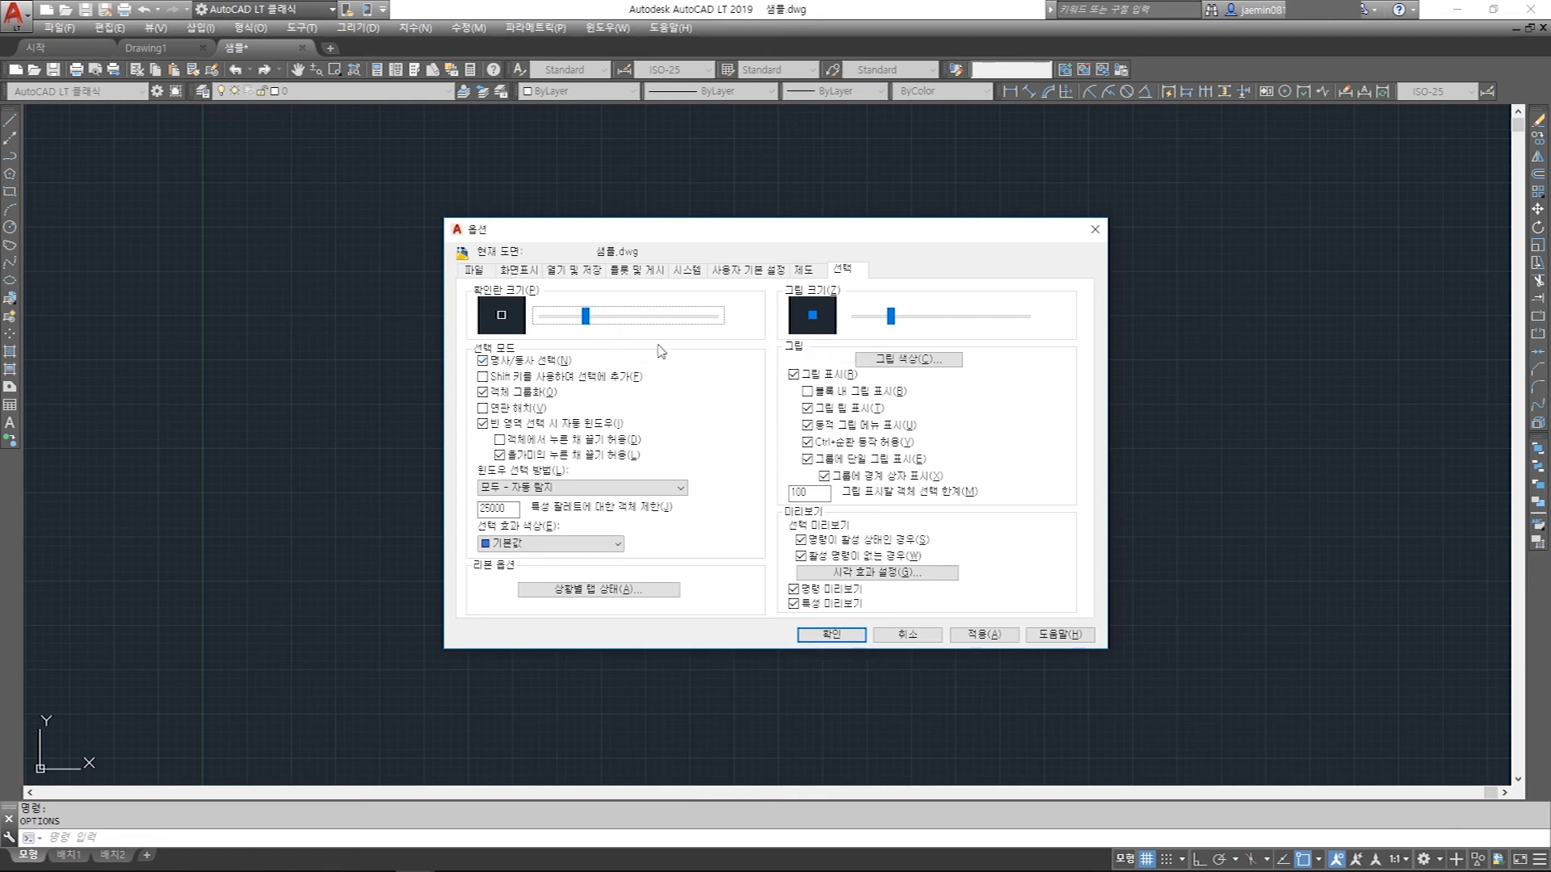
click(984, 638)
click(832, 635)
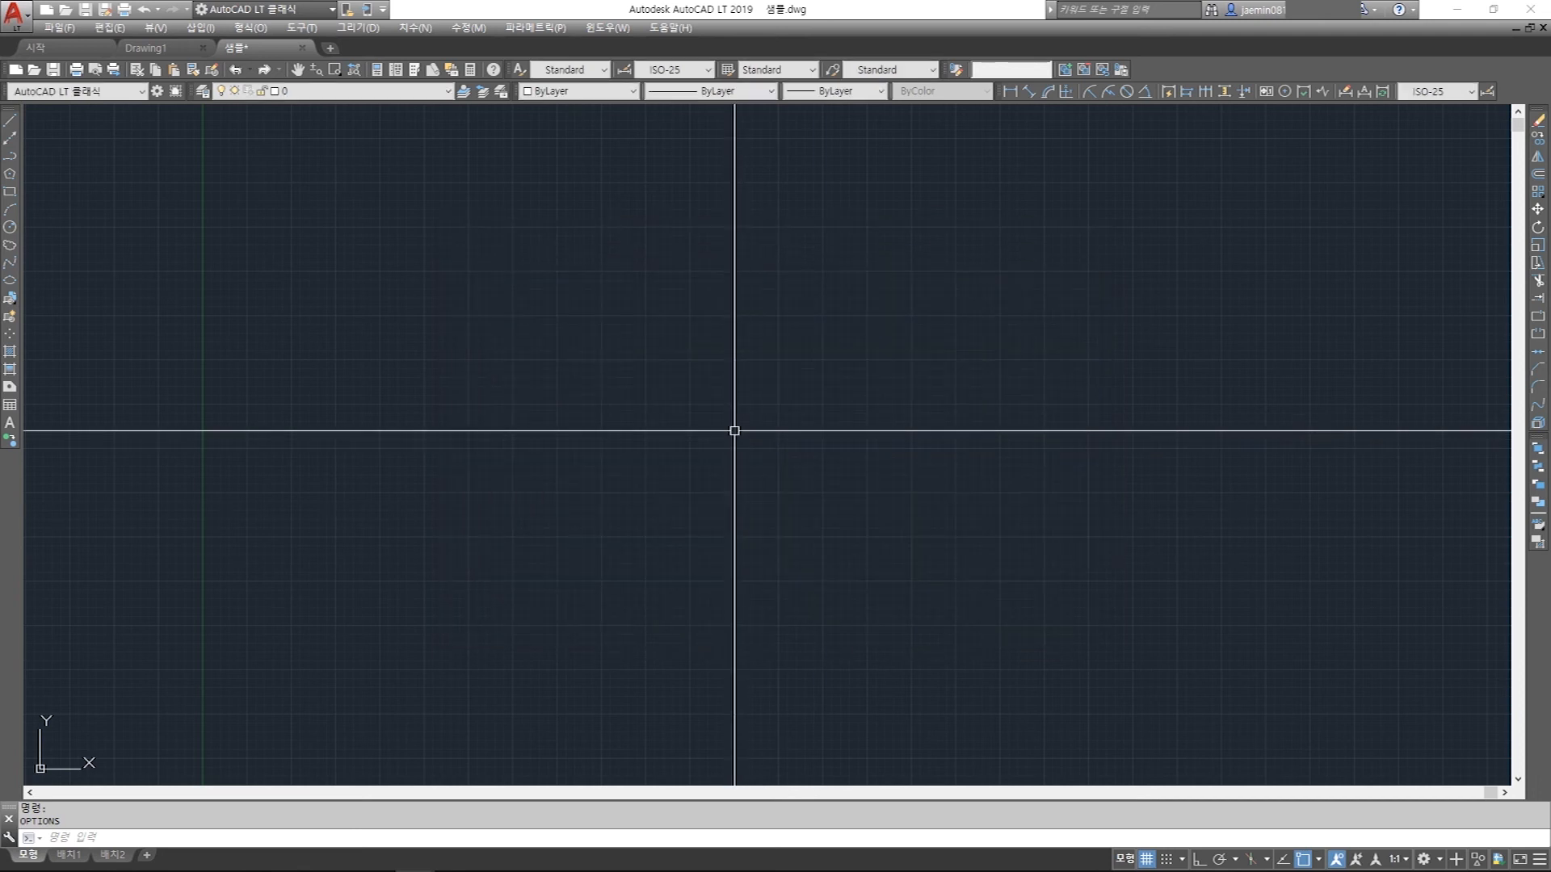
- Draw a single diagonal test line sloping down to the right in the upper middle of the drawing area
text(l)
key(space)
click(649, 305)
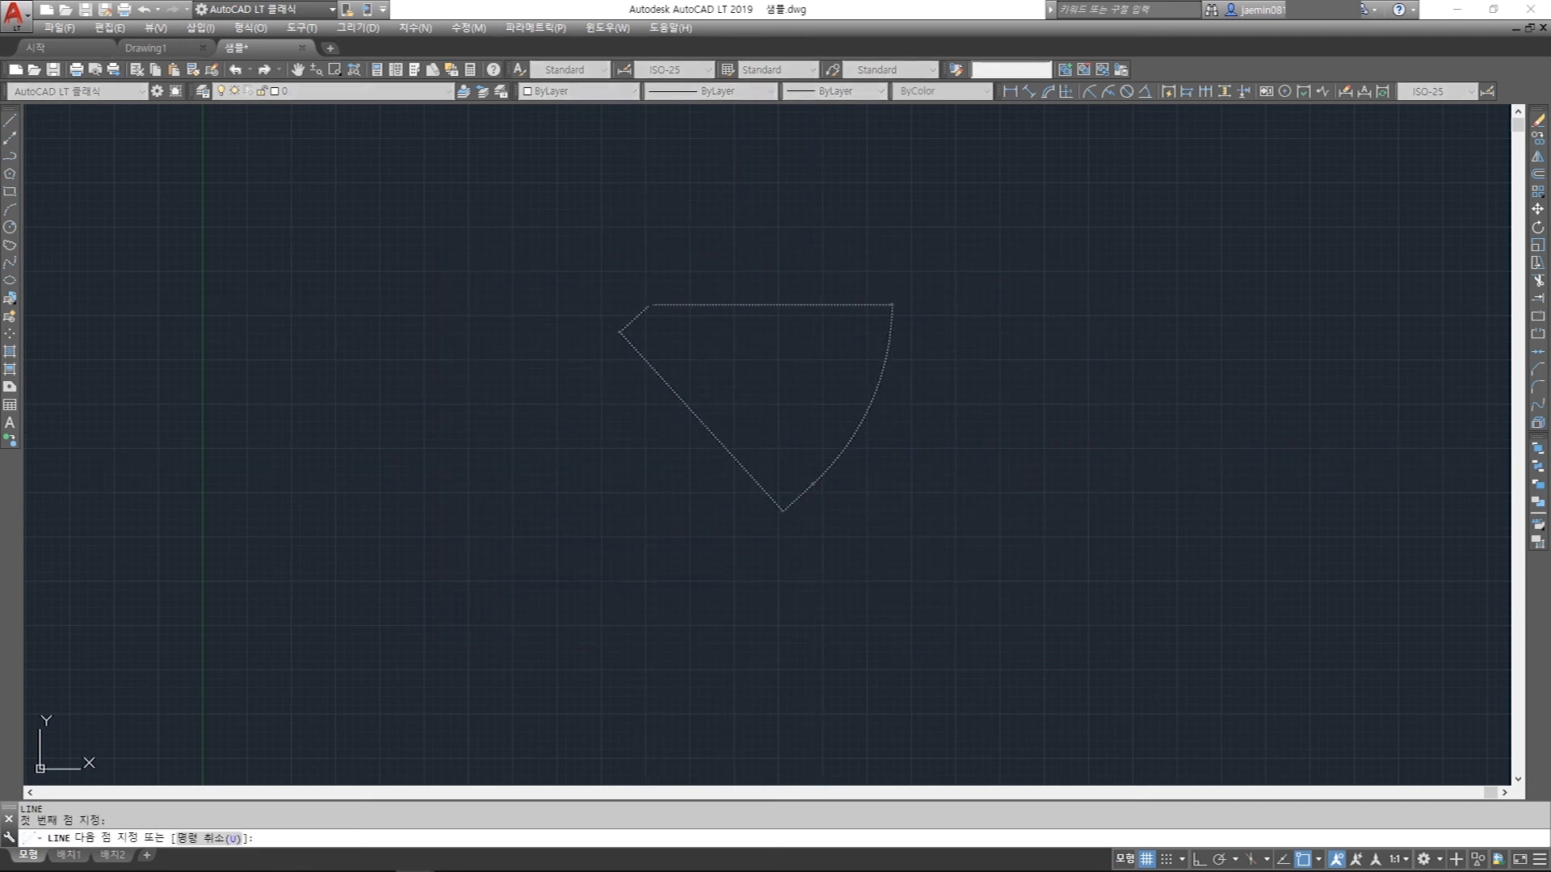
click(813, 485)
key(Escape)
- Select the diagonal test line with the reduced pickbox, clear the selection, then reselect the line and delete it
click(763, 368)
key(Escape)
key(Escape)
click(758, 426)
click(724, 450)
click(724, 449)
key(Delete)
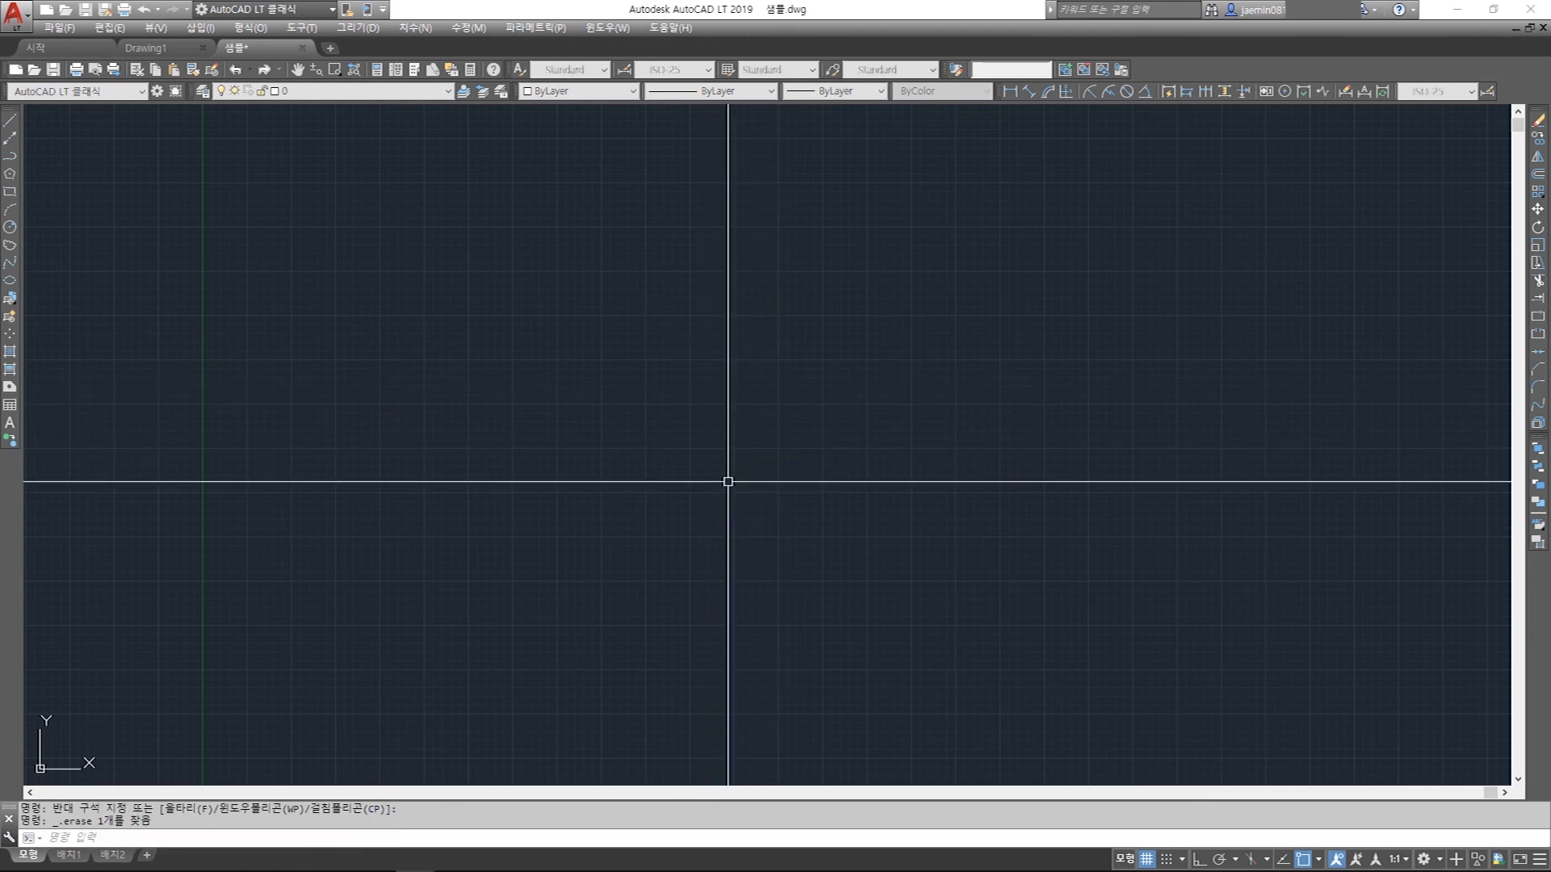